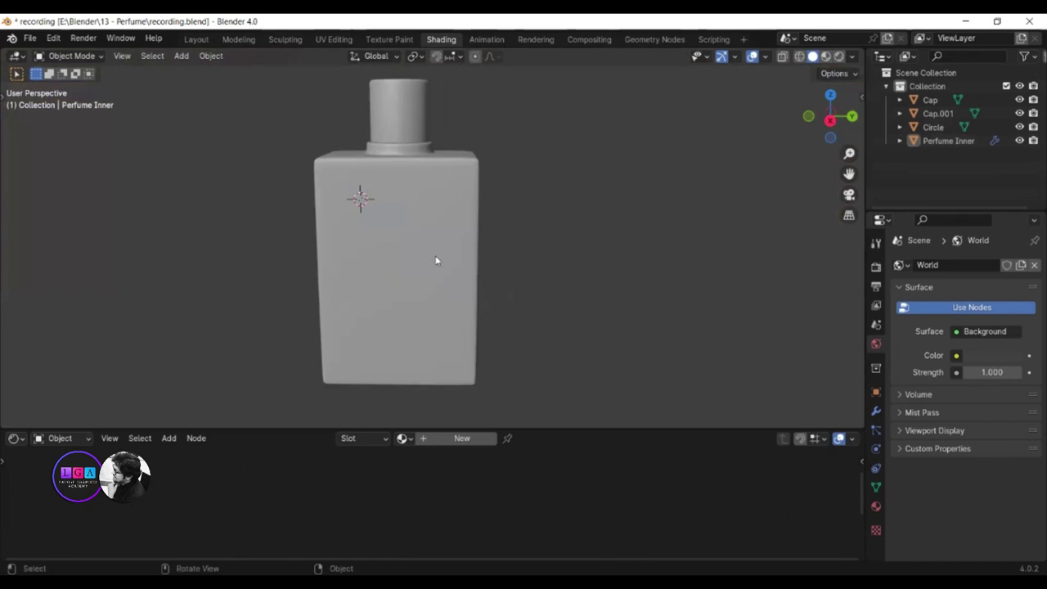
Step: Add a plane mesh and move it straight down beneath the perfume bottle
{"action": "scroll", "coordinate": [437, 260], "scroll_direction": "down", "scroll_amount": 3}
{"action": "middle_click_drag", "start_coordinate": [437, 259], "coordinate": [449, 246]}
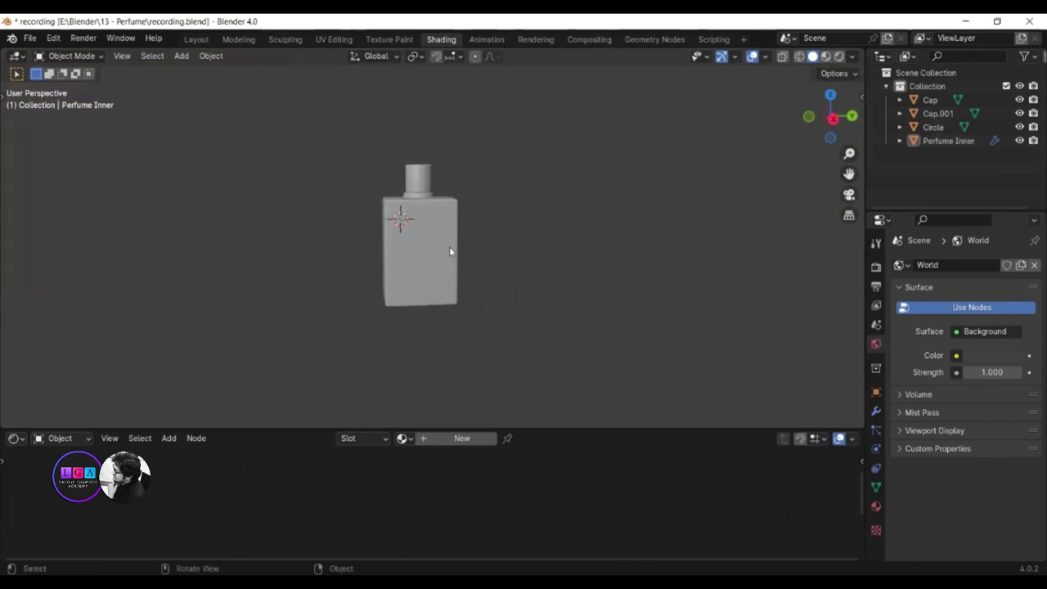
{"action": "key", "text": "shift+a"}
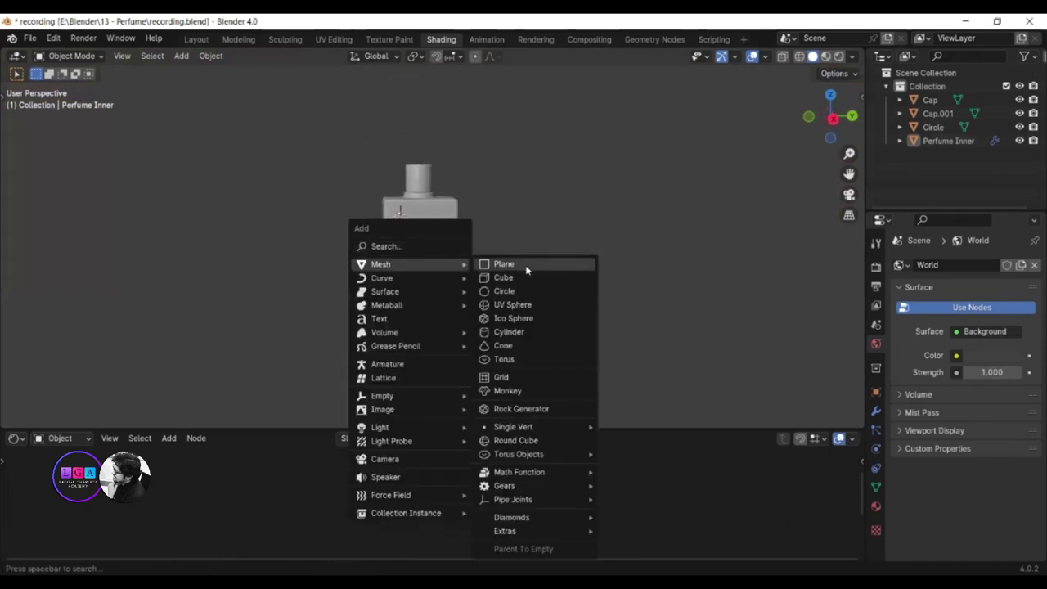
{"action": "left_click", "coordinate": [524, 267]}
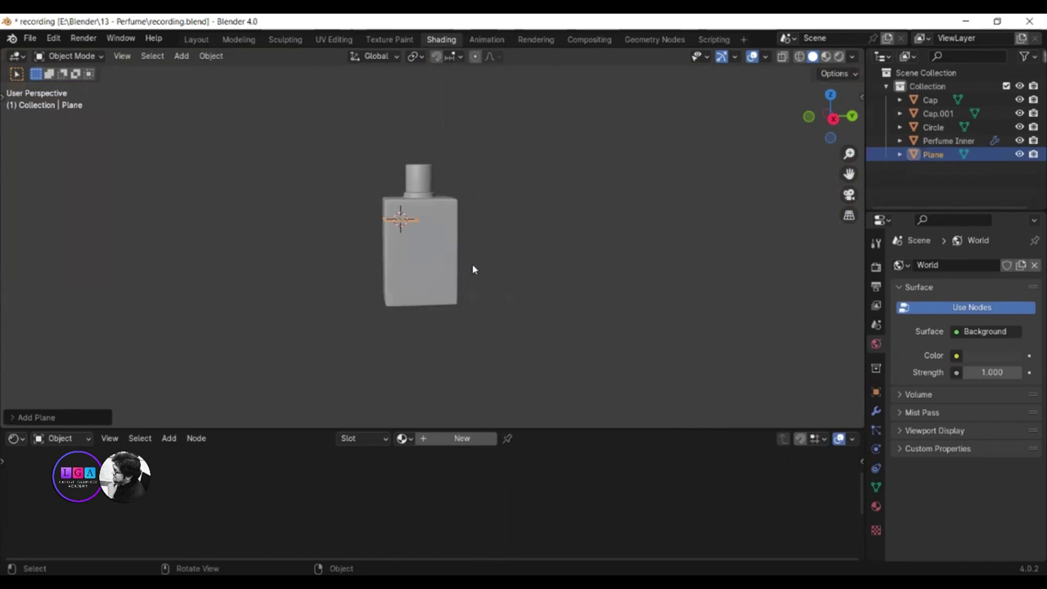
{"action": "key", "text": "g"}
{"action": "key", "text": "z"}
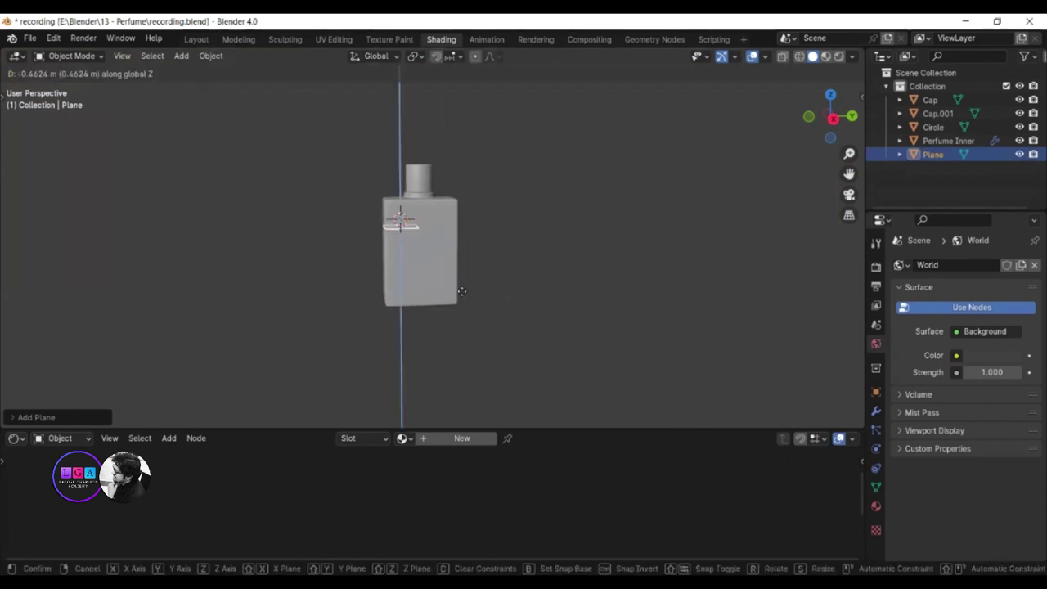
{"action": "left_click", "coordinate": [465, 353]}
Step: Scale the plane up twice into a wide floor under the bottle
{"action": "key", "text": "s"}
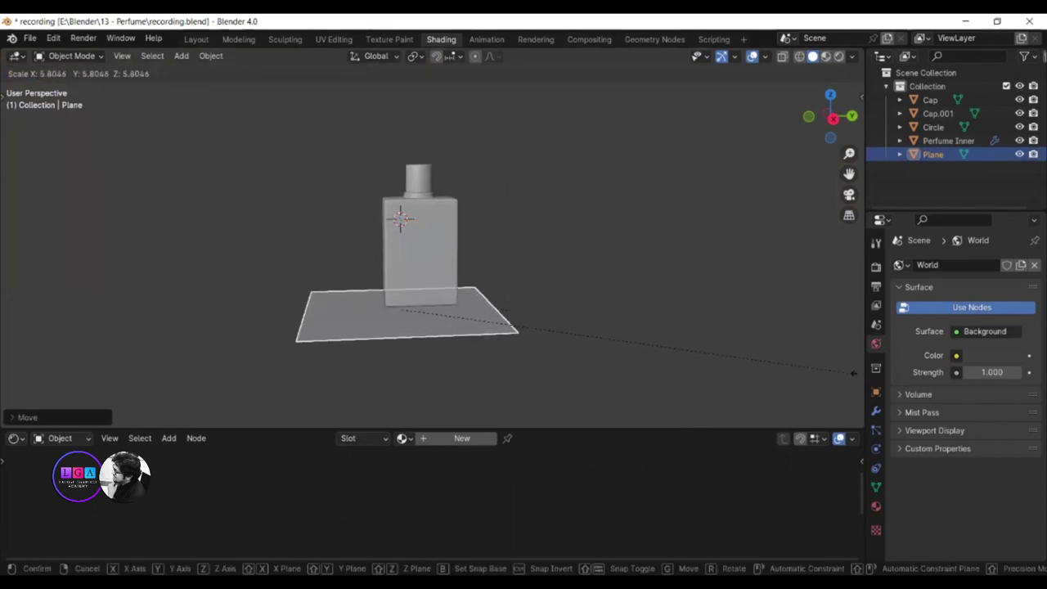
{"action": "left_click_drag", "start_coordinate": [471, 356], "coordinate": [716, 357]}
{"action": "left_click", "coordinate": [716, 357]}
{"action": "key", "text": "s"}
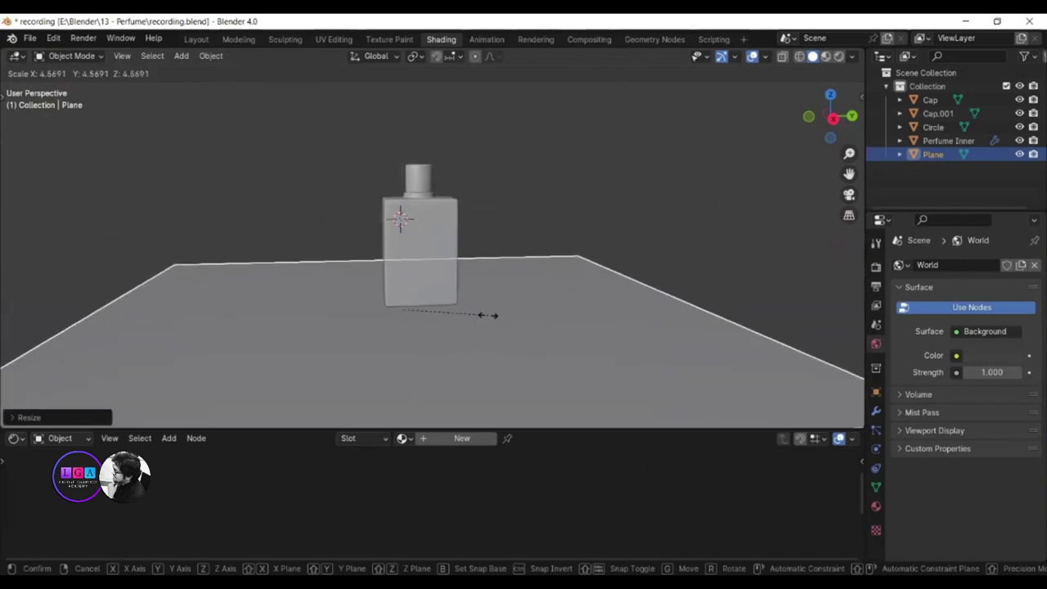
{"action": "left_click", "coordinate": [491, 317]}
{"action": "mouse_move", "coordinate": [467, 322]}
{"action": "middle_mouse_down"}
{"action": "mouse_move", "coordinate": [502, 352]}
{"action": "mouse_move", "coordinate": [547, 318]}
{"action": "mouse_move", "coordinate": [512, 300]}
{"action": "mouse_move", "coordinate": [518, 318]}
{"action": "mouse_move", "coordinate": [498, 317]}
{"action": "mouse_move", "coordinate": [471, 344]}
{"action": "middle_mouse_up"}
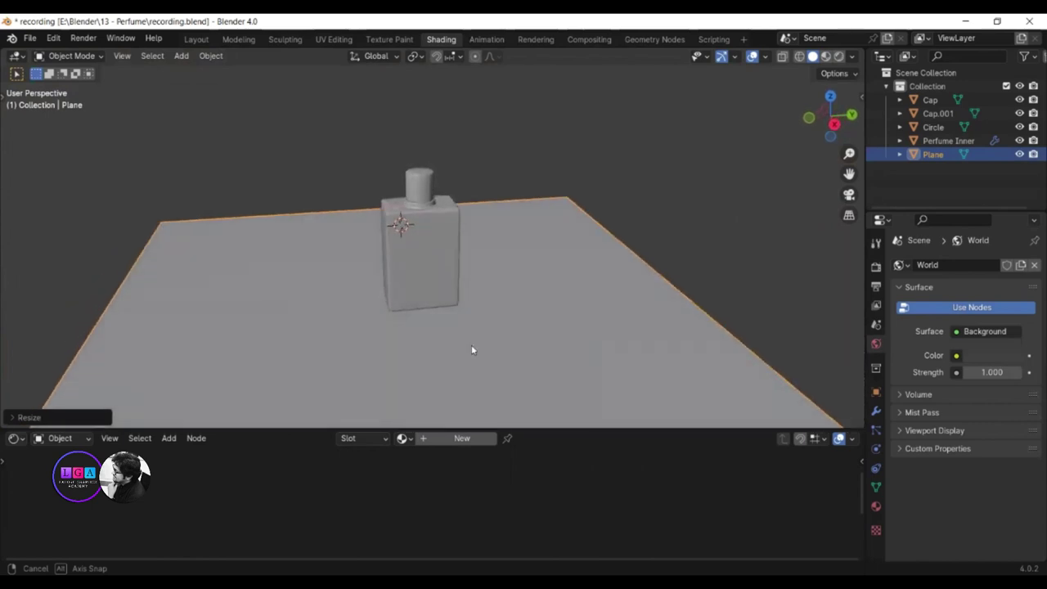
Step: In the Modeling workspace, raise the floor plane 0.4736 m along Z, flush with the bottle's base
{"action": "left_click", "coordinate": [238, 40]}
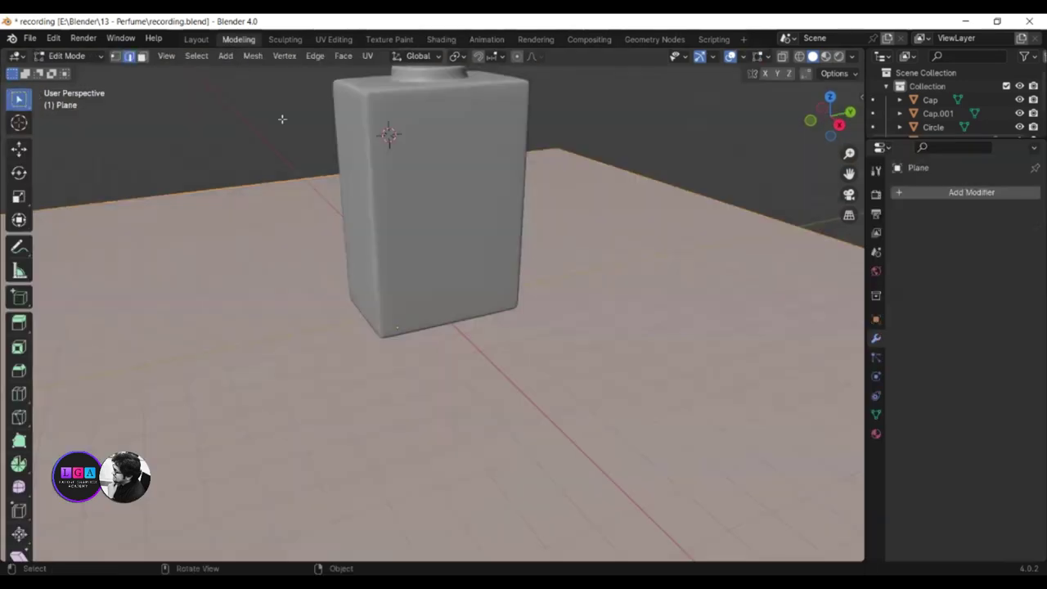
{"action": "mouse_move", "coordinate": [425, 257]}
{"action": "middle_mouse_down"}
{"action": "mouse_move", "coordinate": [395, 205]}
{"action": "mouse_move", "coordinate": [388, 215]}
{"action": "mouse_move", "coordinate": [413, 293]}
{"action": "middle_mouse_up"}
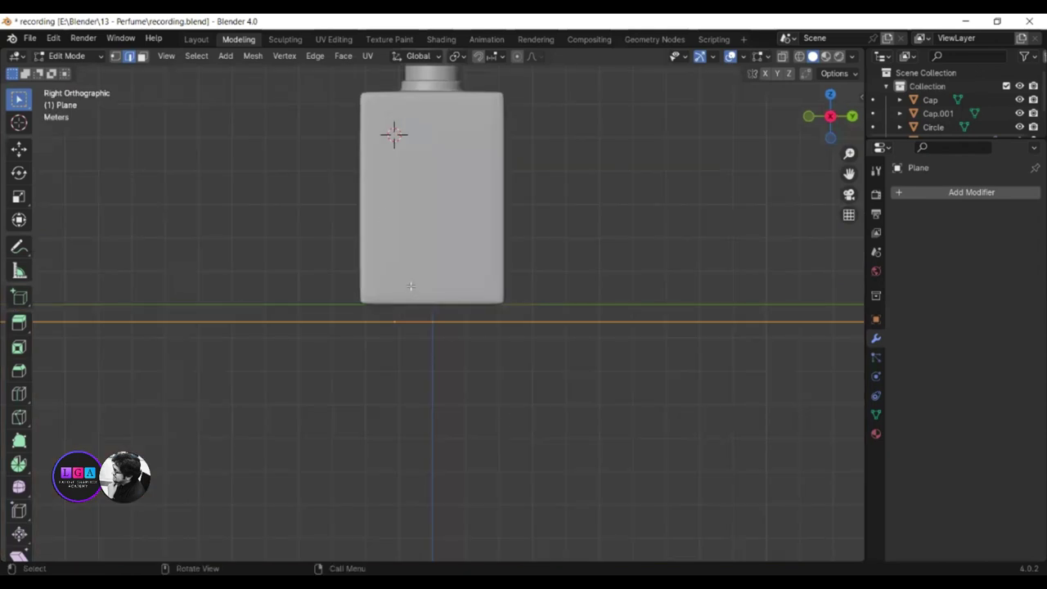
{"action": "key", "text": "g"}
{"action": "key", "text": "z"}
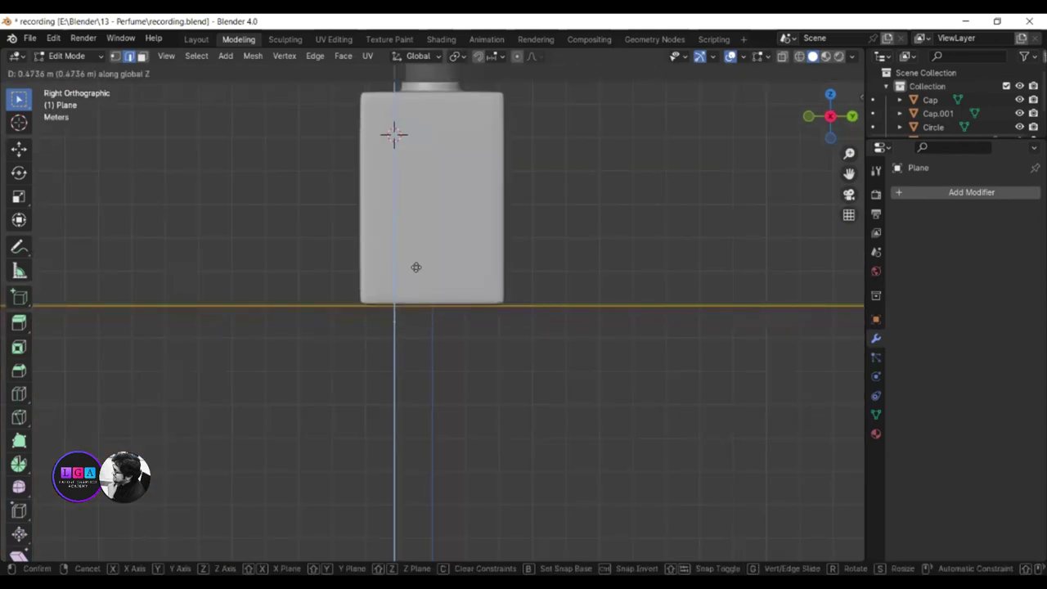
{"action": "left_click", "coordinate": [415, 267]}
{"action": "mouse_move", "coordinate": [415, 267]}
{"action": "middle_mouse_down"}
{"action": "mouse_move", "coordinate": [423, 300]}
{"action": "mouse_move", "coordinate": [475, 321]}
{"action": "middle_mouse_up"}
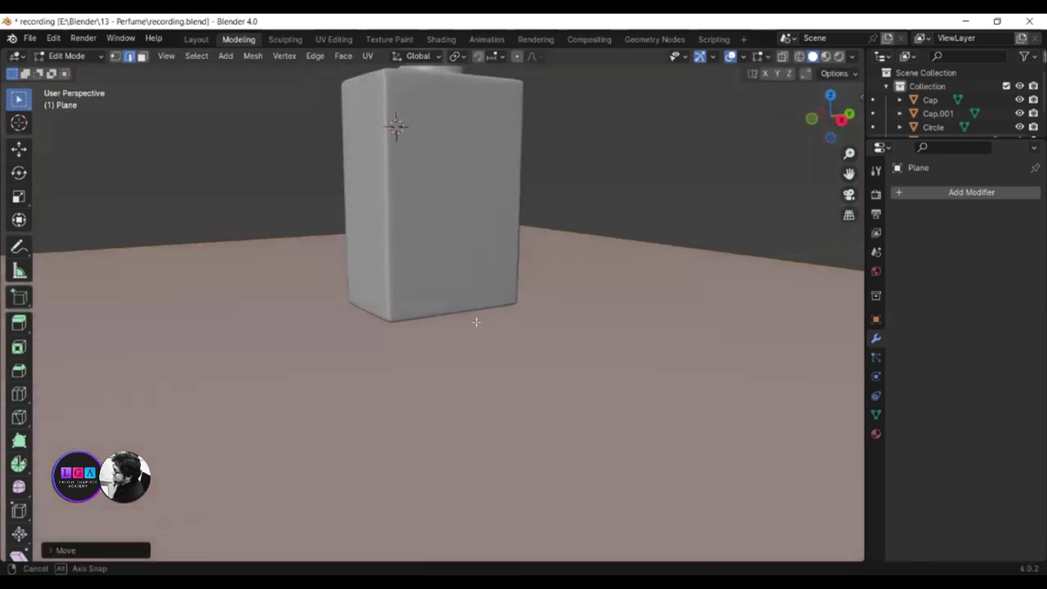
{"action": "left_click", "coordinate": [551, 246]}
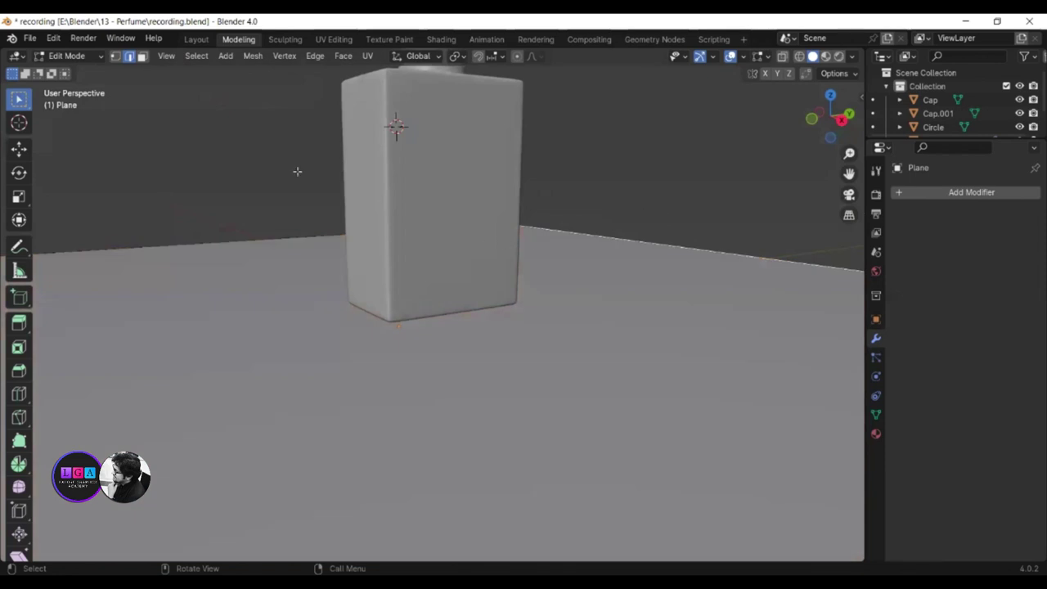
{"action": "key", "text": "Tab"}
{"action": "scroll", "coordinate": [308, 238], "scroll_direction": "down", "scroll_amount": 2}
{"action": "scroll", "coordinate": [330, 232], "scroll_direction": "down", "scroll_amount": 3}
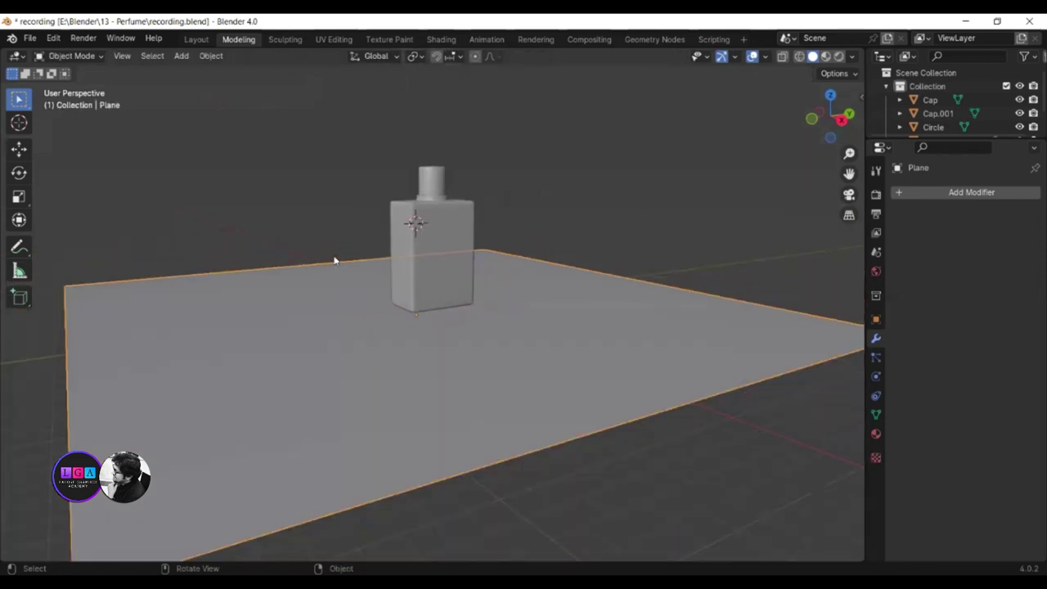
Step: Extrude the floor's back edge straight up into a tall back wall
{"action": "key", "text": "Tab"}
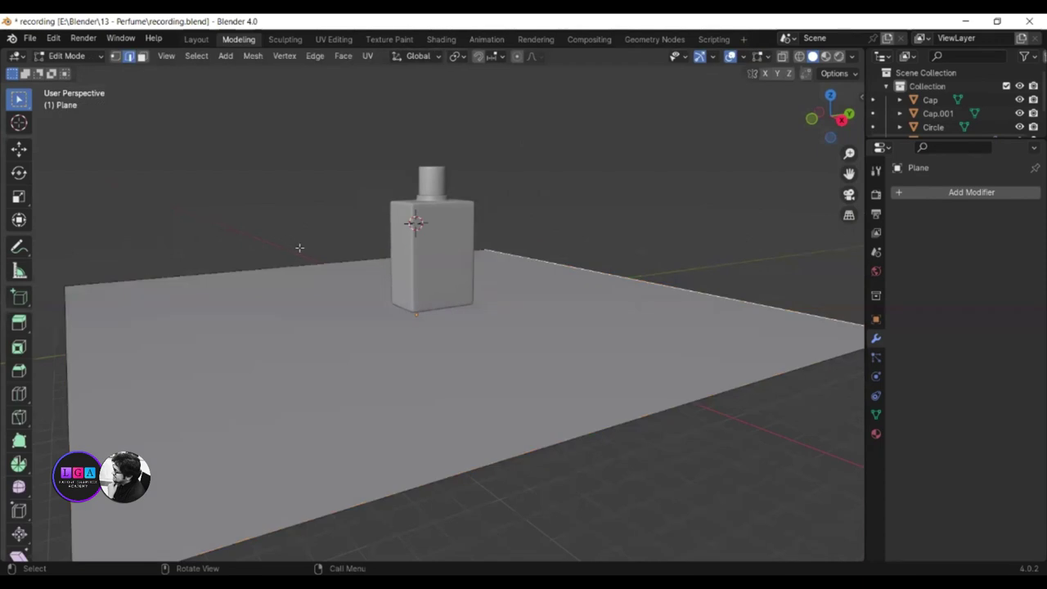
{"action": "left_click", "coordinate": [308, 263]}
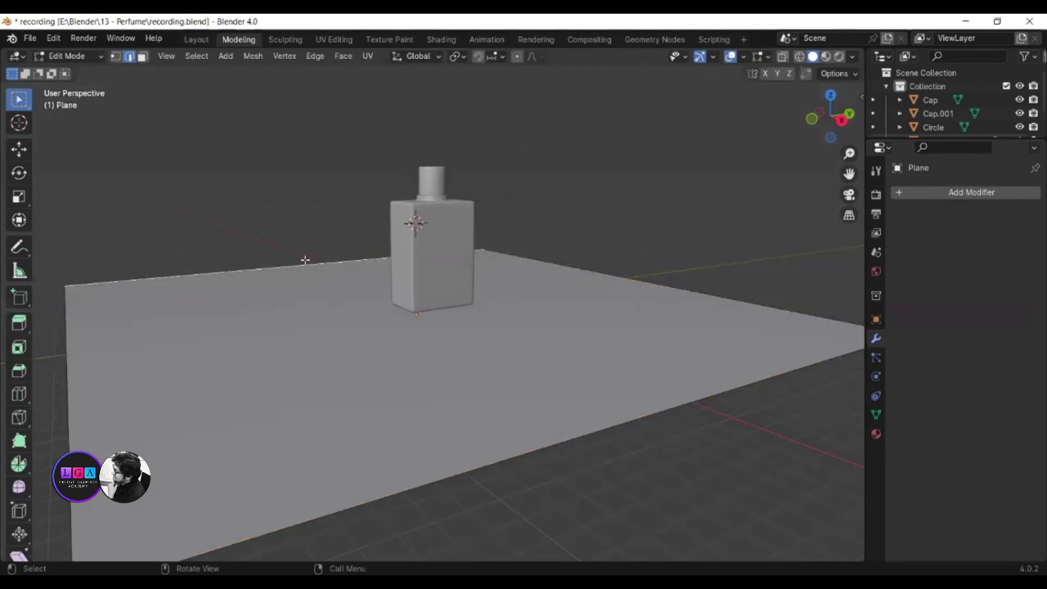
{"action": "key", "text": "g"}
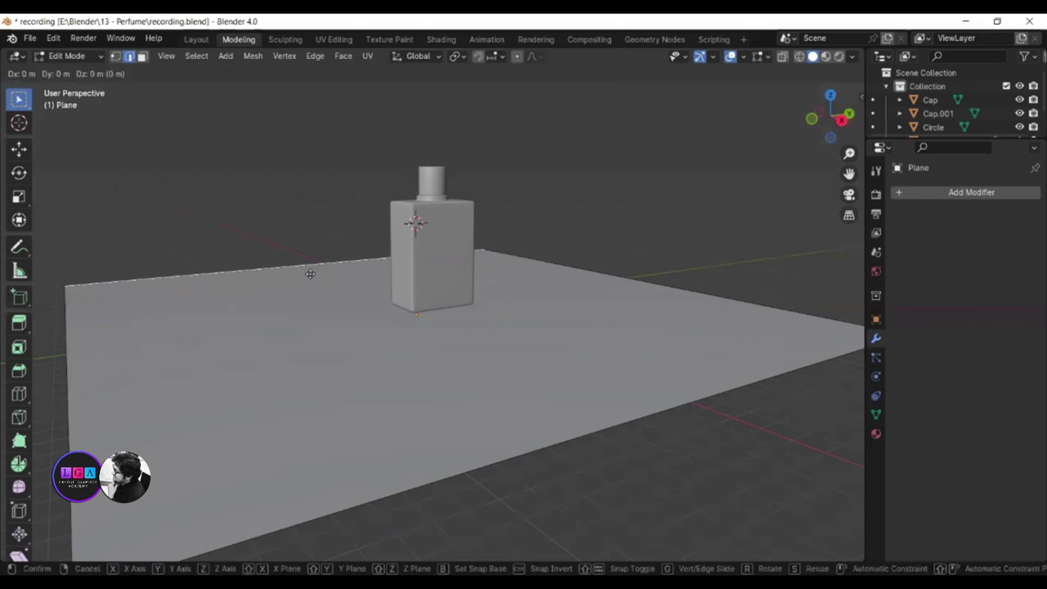
{"action": "key", "text": "z"}
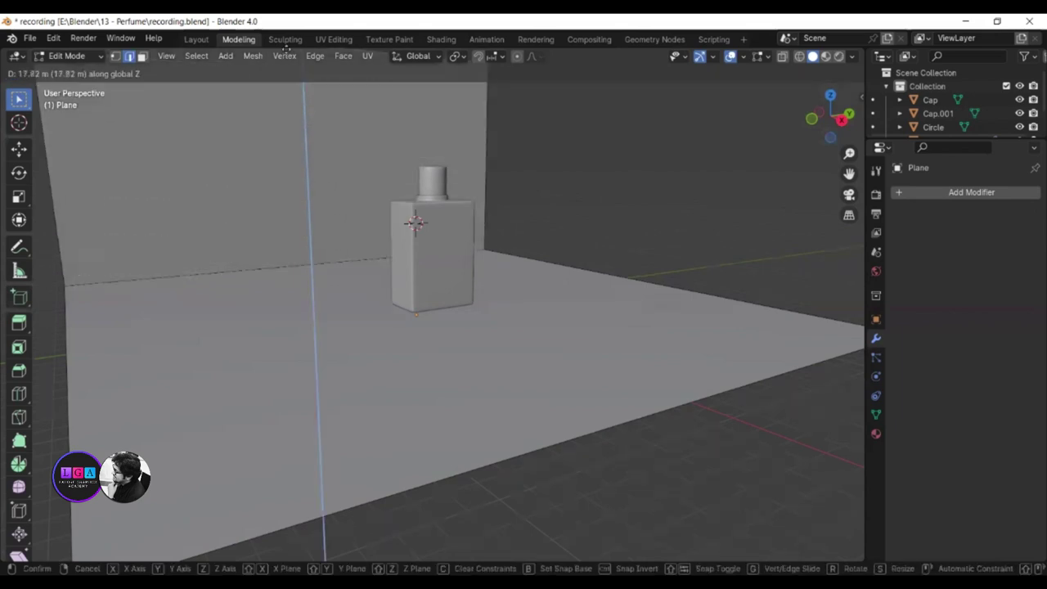
{"action": "left_click", "coordinate": [286, 533]}
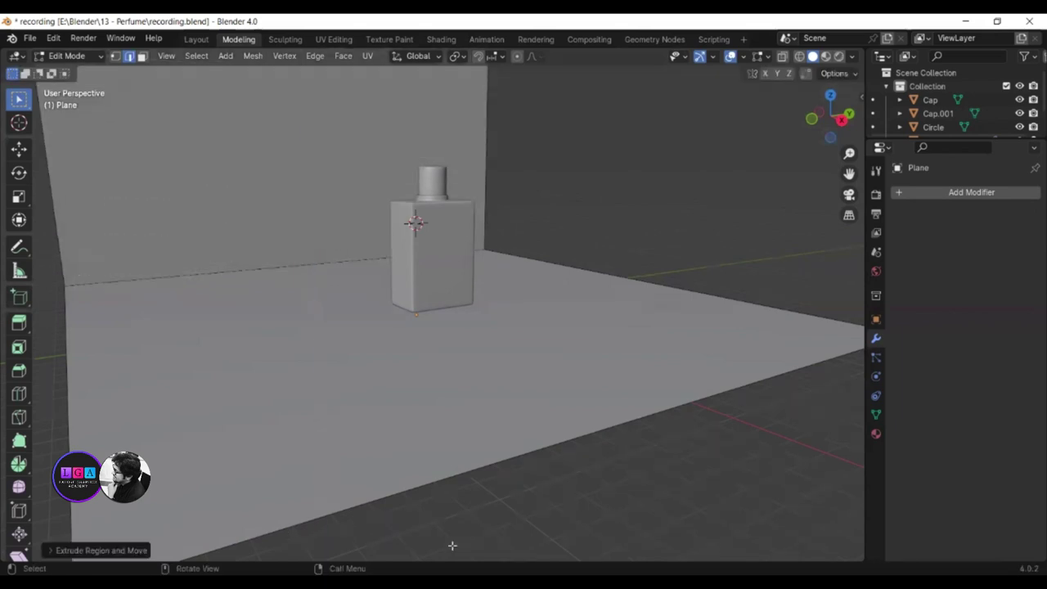
{"action": "scroll", "coordinate": [473, 349], "scroll_direction": "down", "scroll_amount": 3}
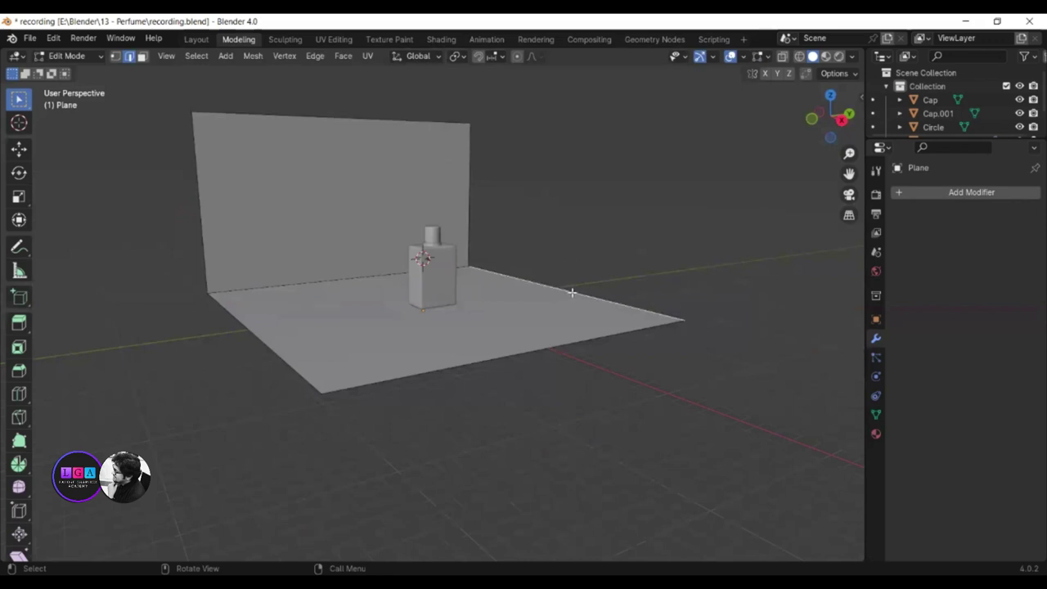
Step: Extrude the floor's side edge upward along Z into a second wall
{"action": "key", "text": "e"}
{"action": "key", "text": "z"}
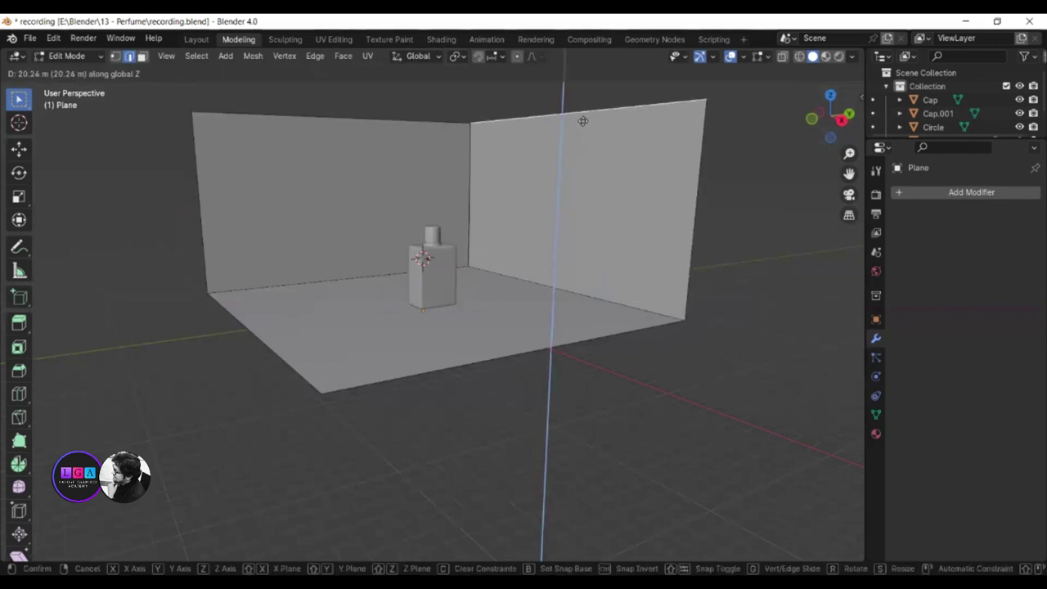
{"action": "left_click", "coordinate": [582, 123]}
{"action": "scroll", "coordinate": [546, 308], "scroll_direction": "up", "scroll_amount": 1}
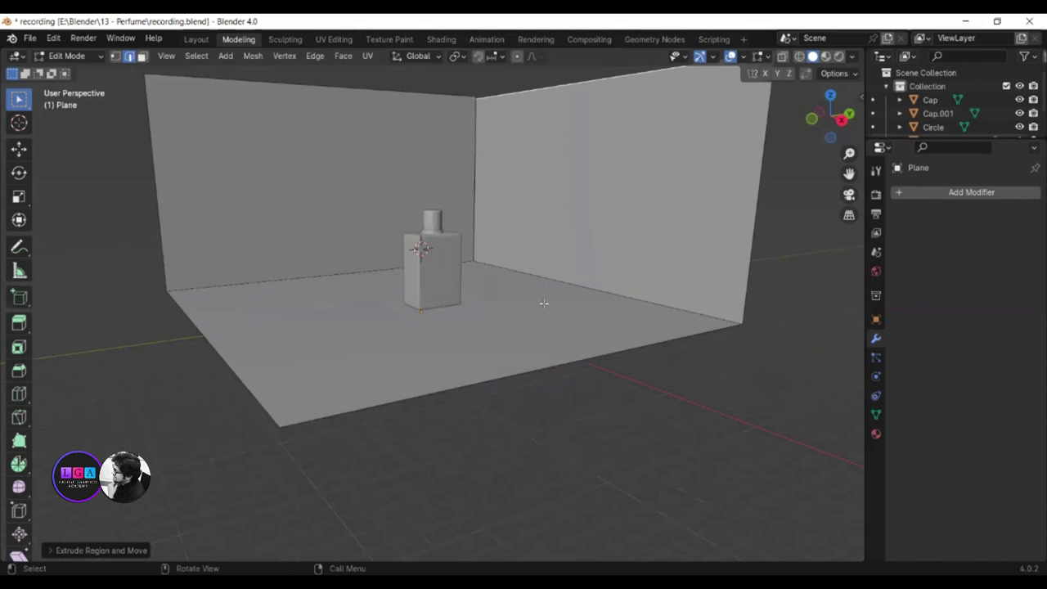
{"action": "scroll", "coordinate": [544, 304], "scroll_direction": "up", "scroll_amount": 1}
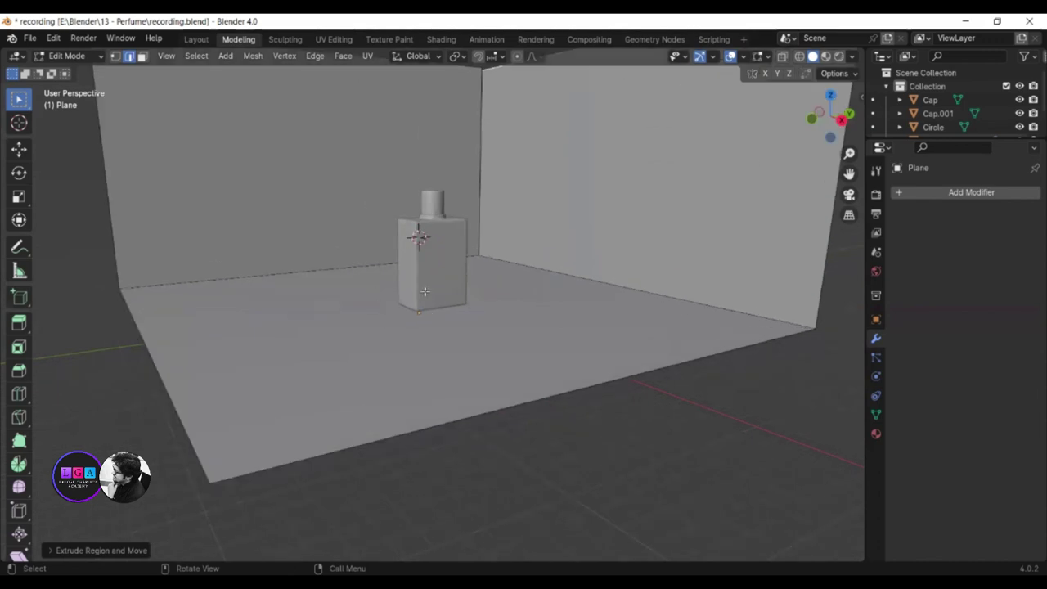
{"action": "key", "text": "shift+a"}
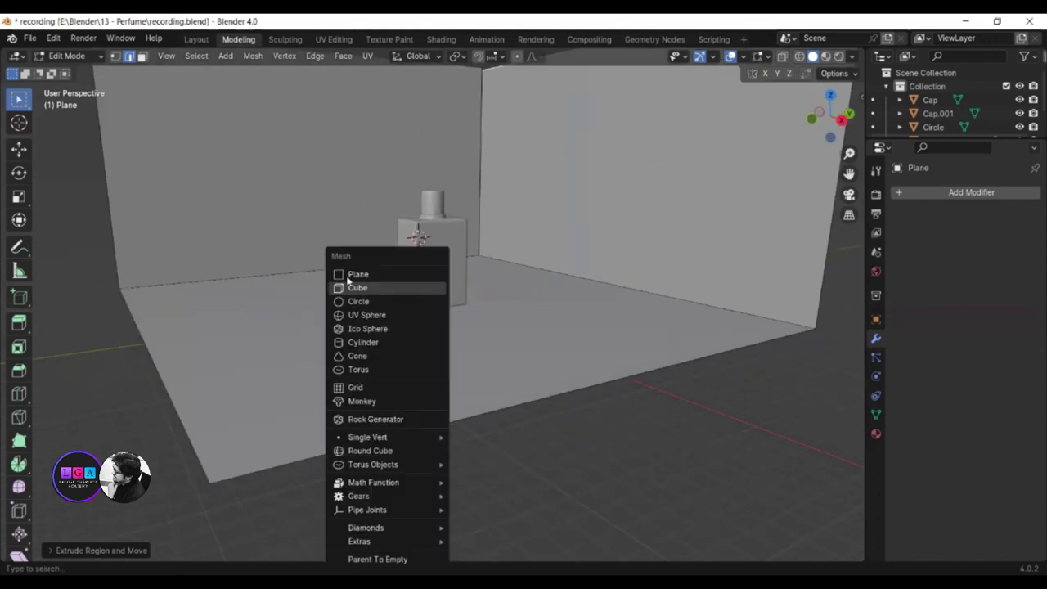
Step: Add an area light, raise it high above the bottle and enlarge it
{"action": "key", "text": "Tab"}
{"action": "key", "text": "shift+a"}
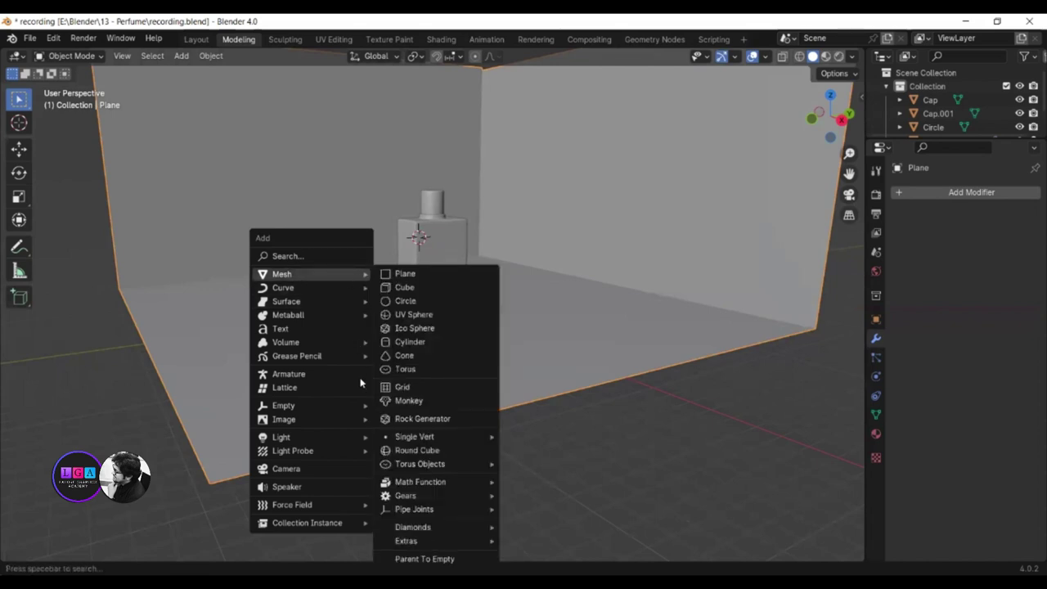
{"action": "mouse_move", "coordinate": [281, 437]}
{"action": "left_click", "coordinate": [404, 481]}
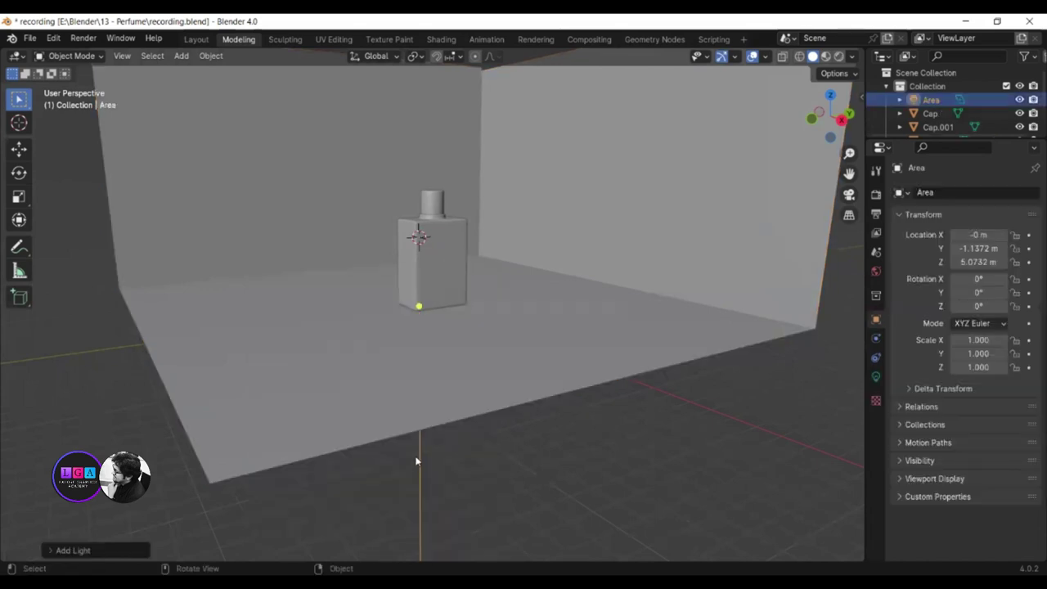
{"action": "key", "text": "g"}
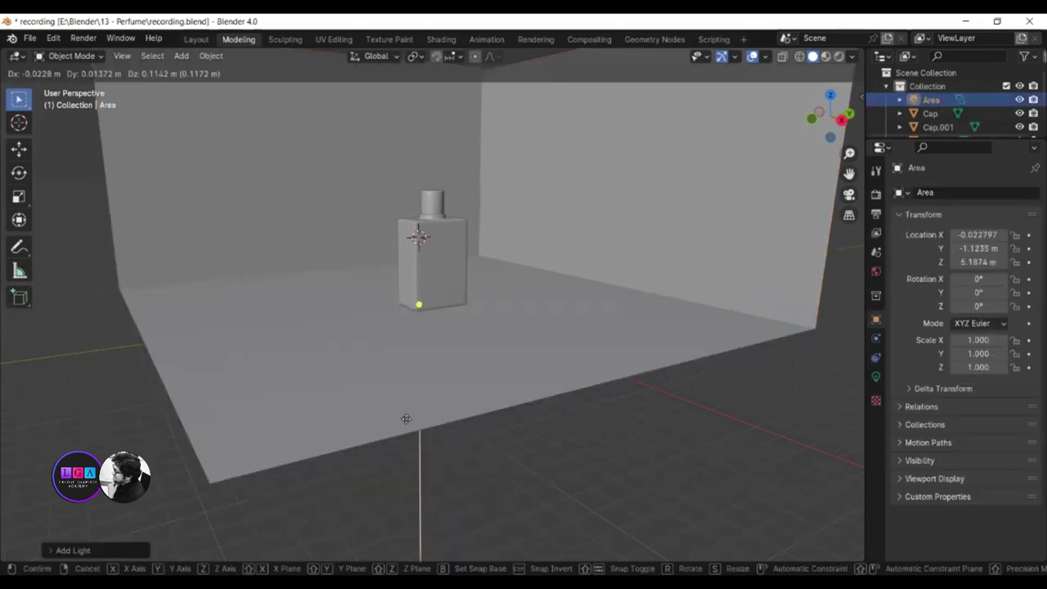
{"action": "key", "text": "z"}
{"action": "left_click", "coordinate": [413, 274]}
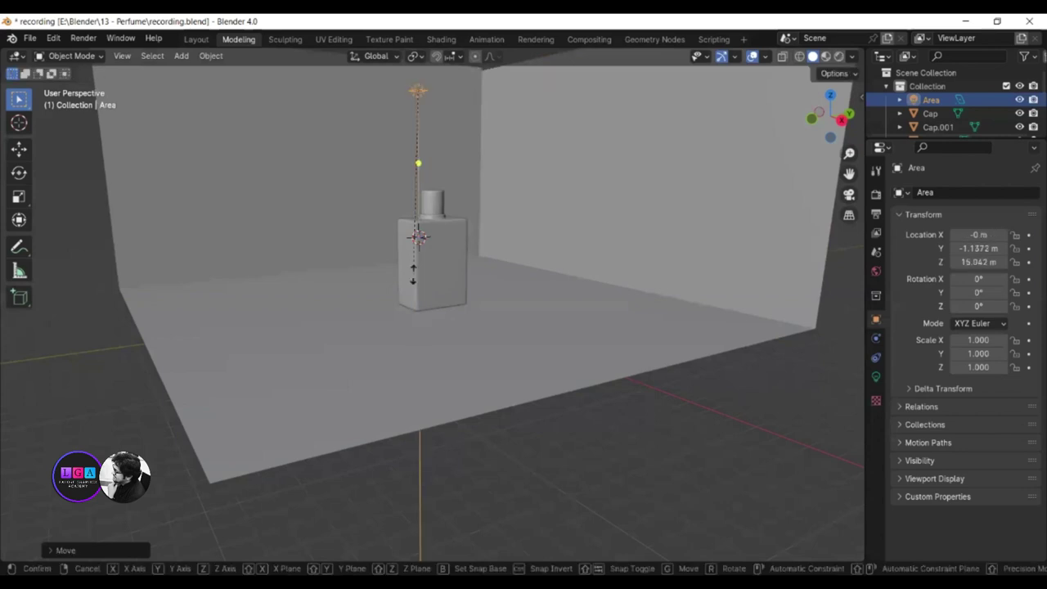
{"action": "key", "text": "s"}
{"action": "left_click", "coordinate": [595, 179]}
{"action": "key", "text": "s"}
{"action": "left_click", "coordinate": [545, 156]}
Step: Set the area light's power to 4000 W and preview the scene in Rendered shading
{"action": "left_click", "coordinate": [876, 376]}
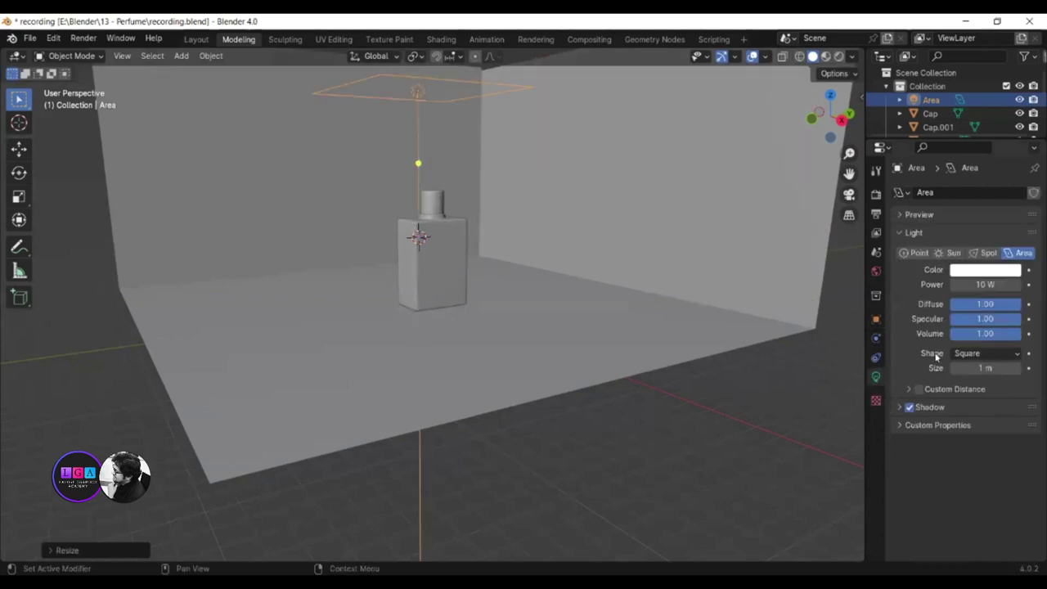
{"action": "left_click", "coordinate": [969, 284]}
{"action": "type", "text": "4"}
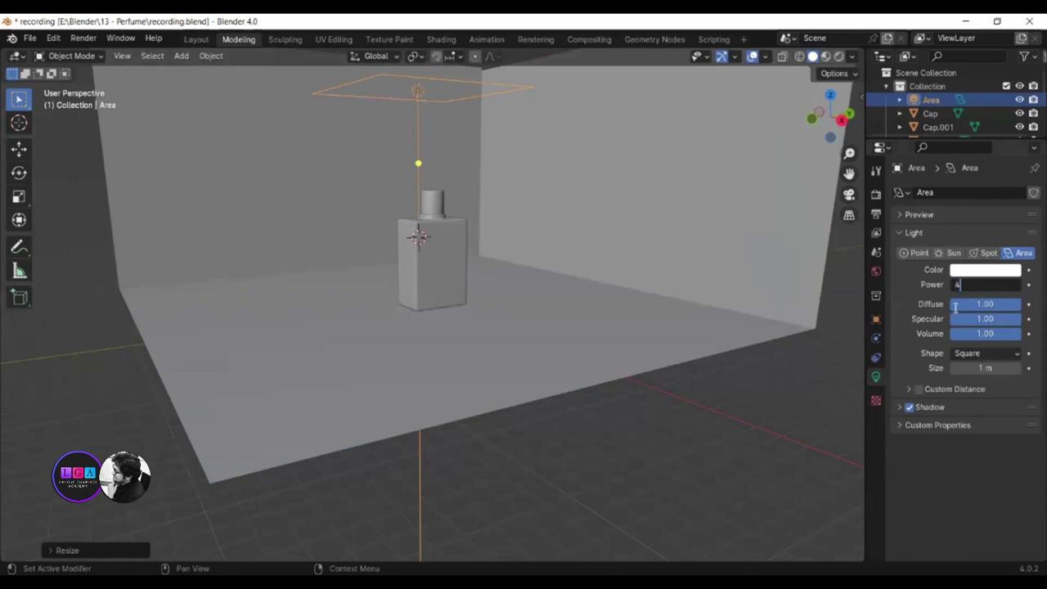
{"action": "type", "text": "000"}
{"action": "key", "text": "Return"}
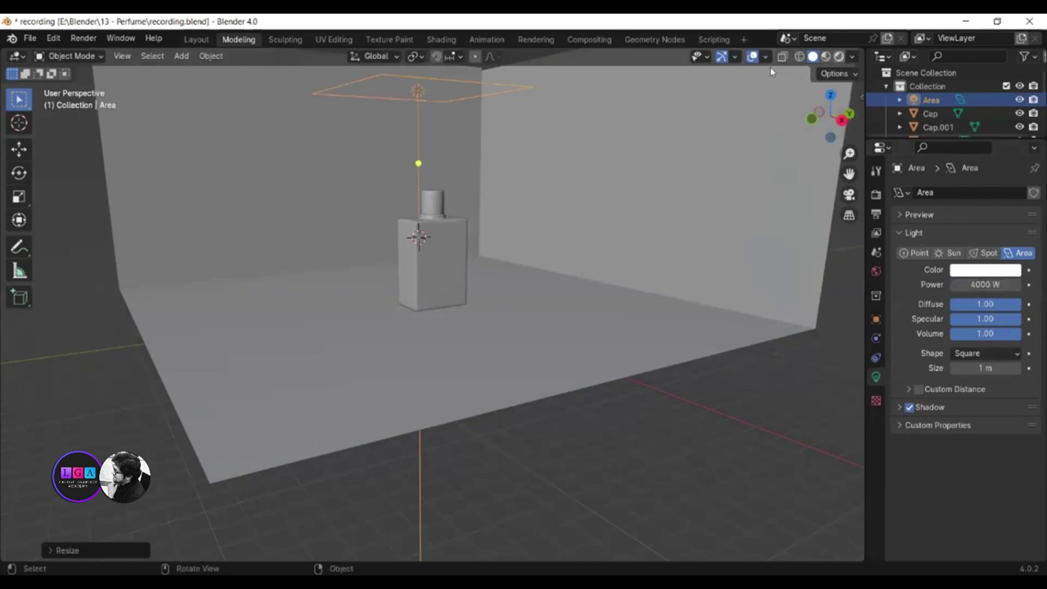
{"action": "key", "text": "z"}
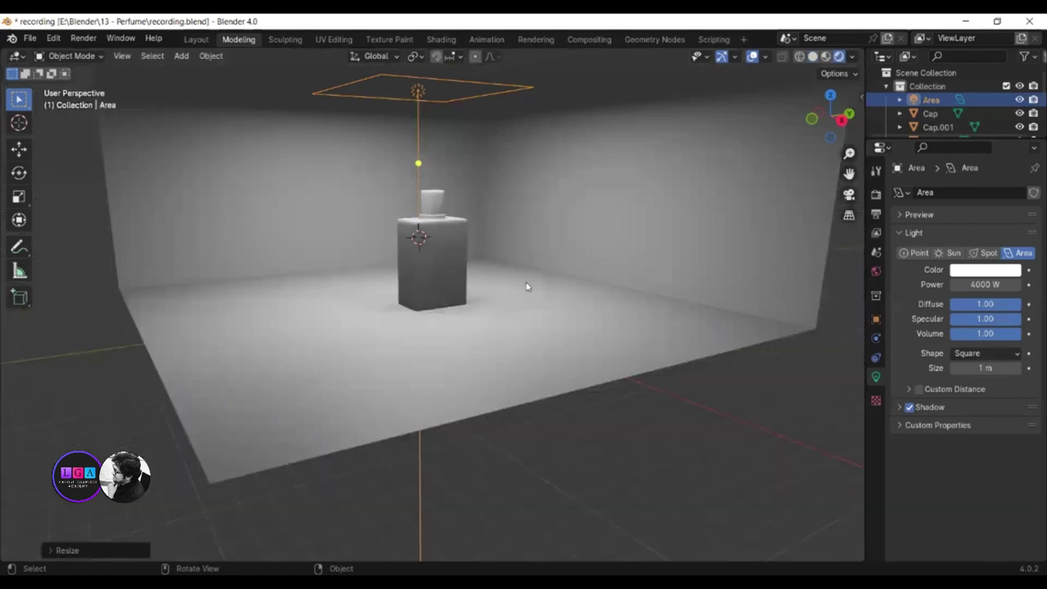
{"action": "key", "text": "shift+a"}
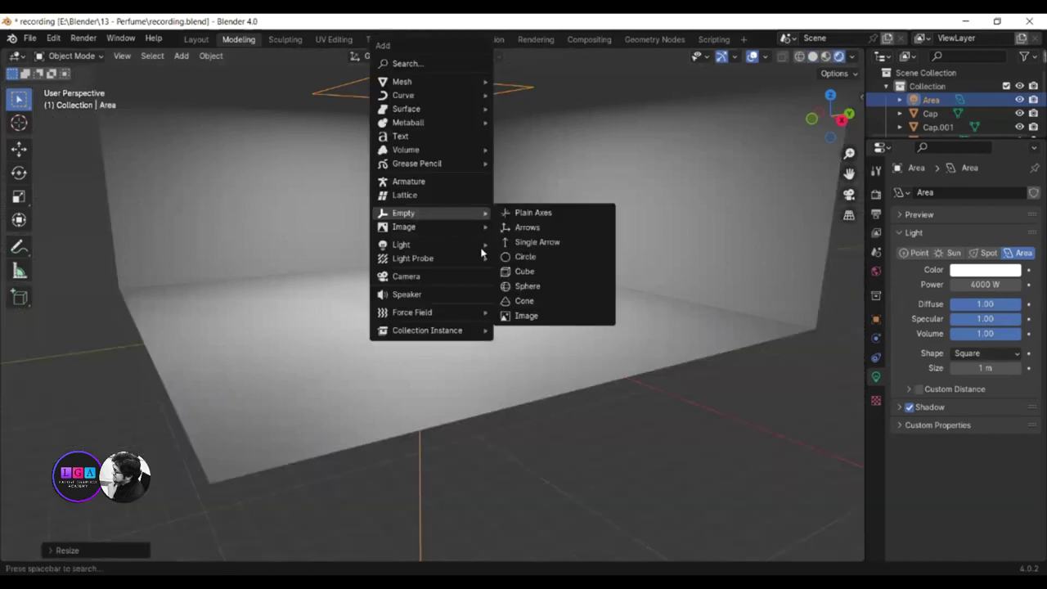
{"action": "mouse_move", "coordinate": [401, 244]}
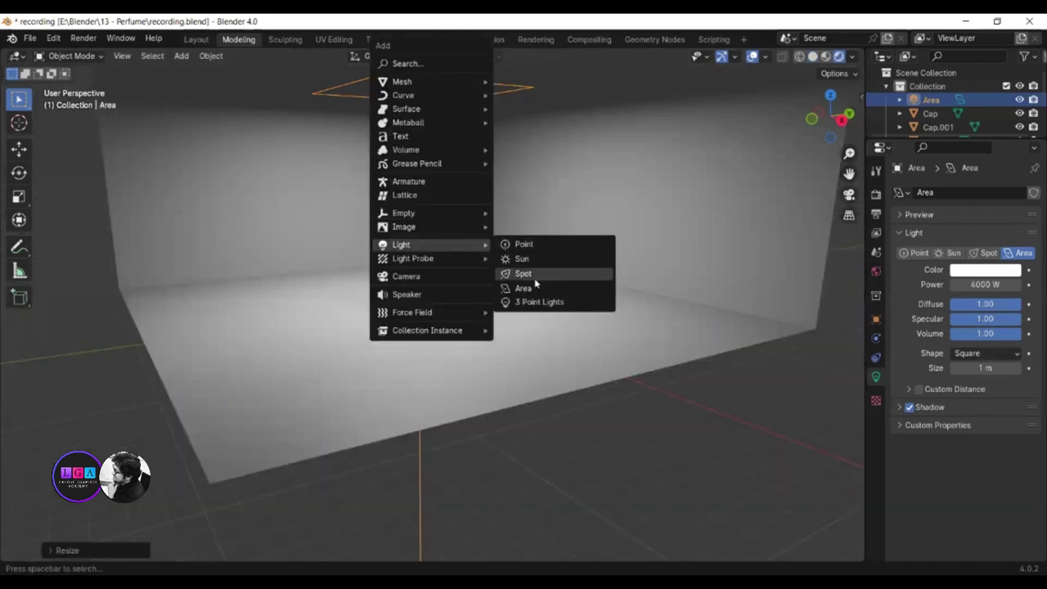
Step: Add a second area light left of the bottle, rotated 90° on X and enlarged
{"action": "left_click", "coordinate": [537, 288]}
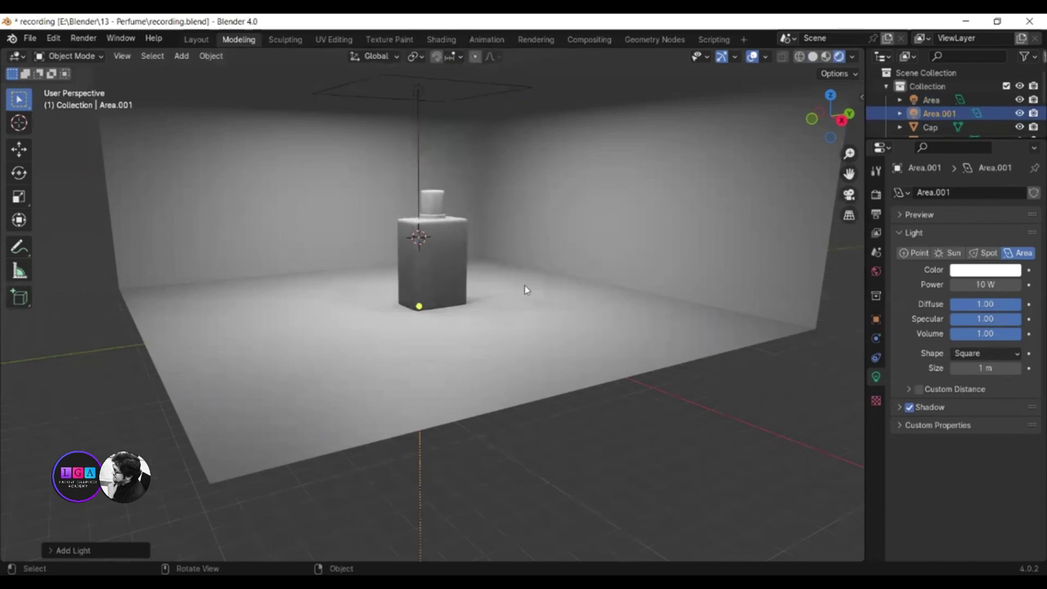
{"action": "key", "text": "g"}
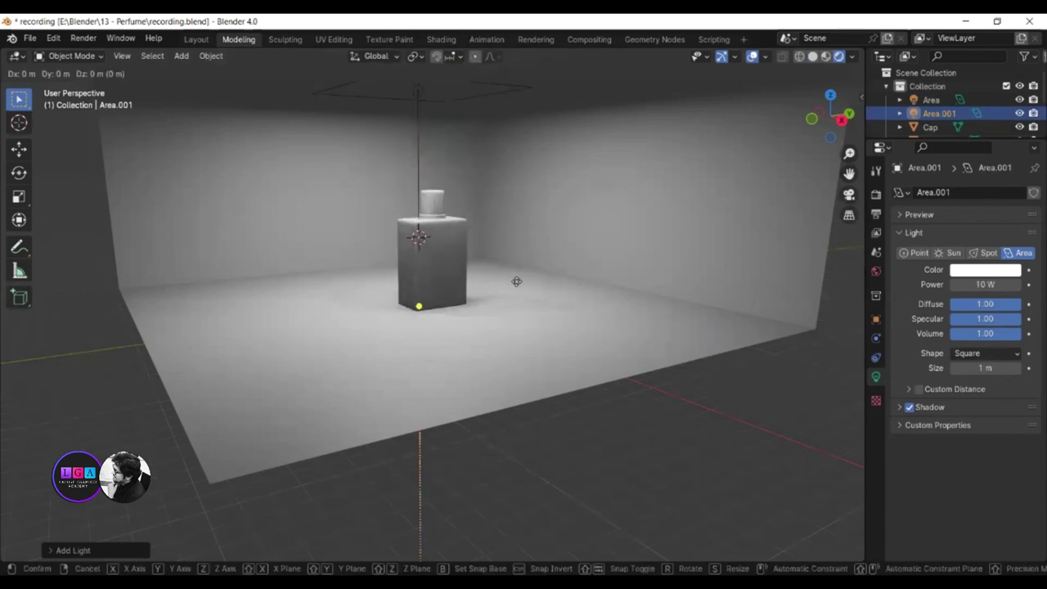
{"action": "key", "text": "y"}
{"action": "left_click", "coordinate": [366, 301]}
{"action": "type", "text": "r"}
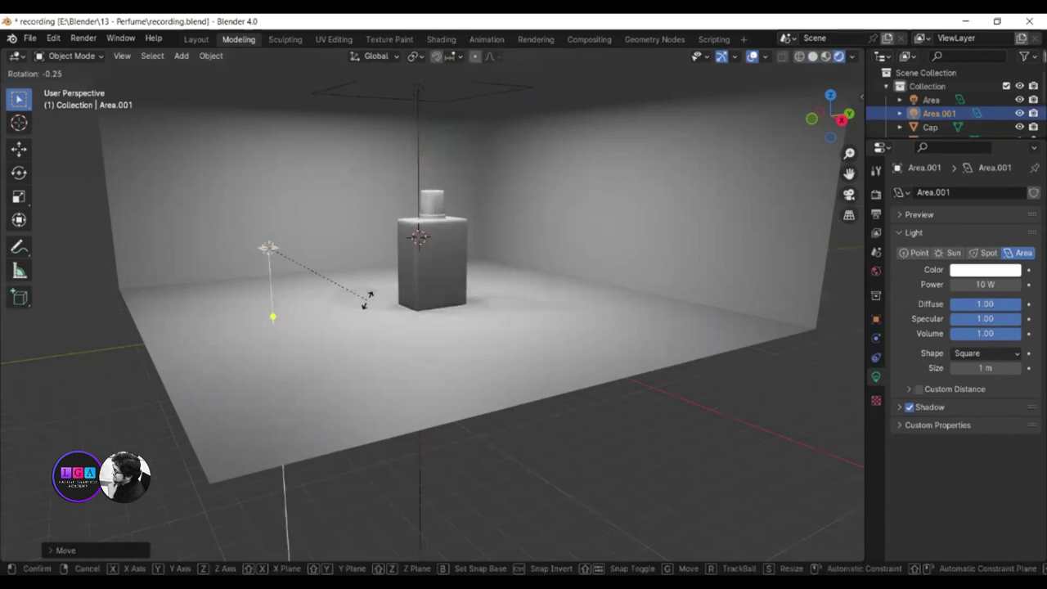
{"action": "type", "text": "x90"}
{"action": "key", "text": "Return"}
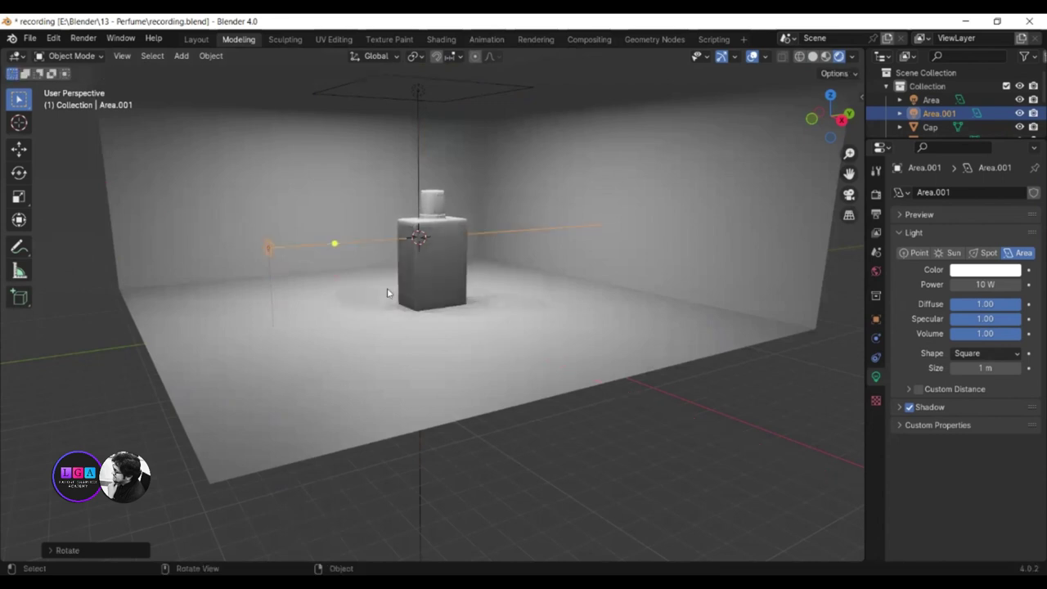
{"action": "key", "text": "s"}
{"action": "left_click", "coordinate": [661, 397]}
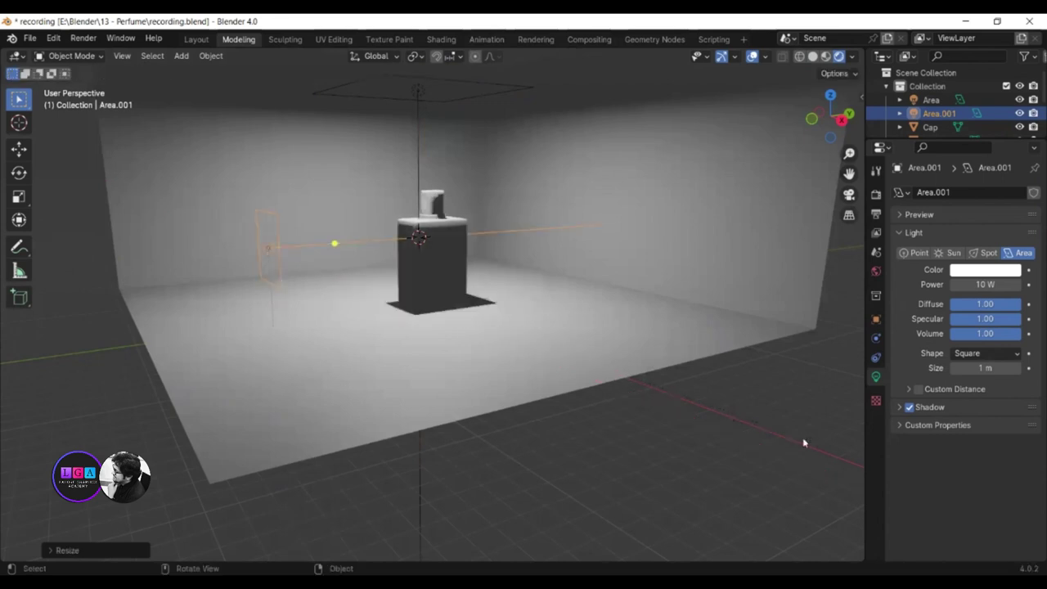
Step: Set the second light's power to 2000 W
{"action": "left_click", "coordinate": [985, 285]}
{"action": "type", "text": "2000"}
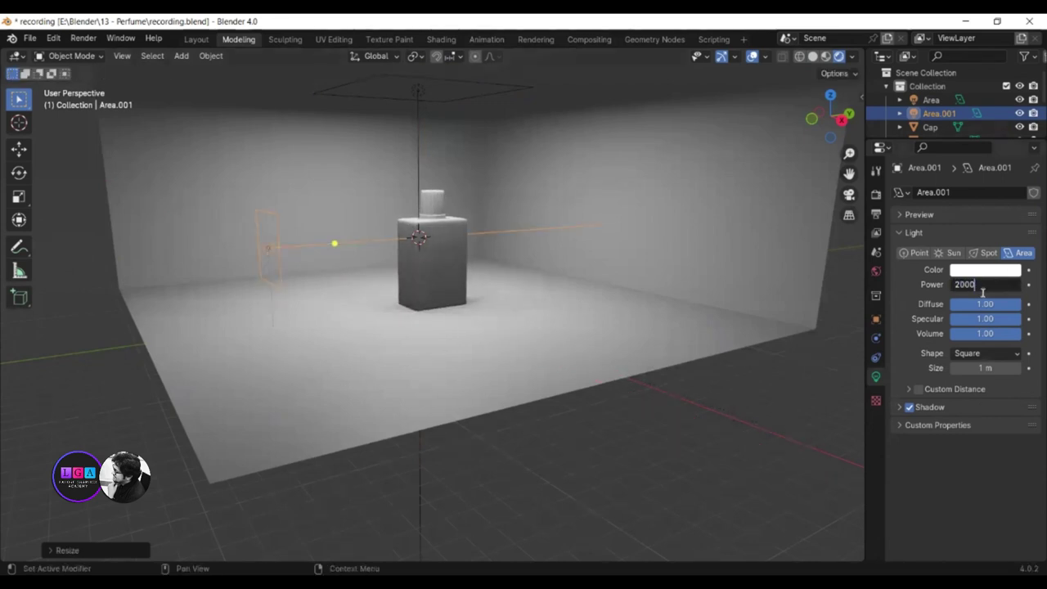
{"action": "key", "text": "Return"}
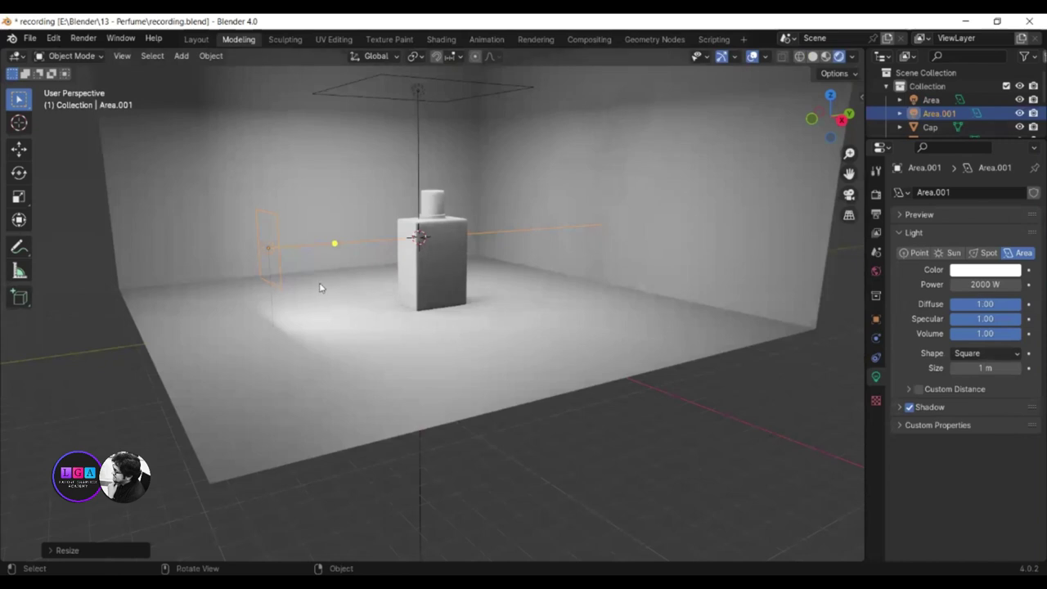
{"action": "mouse_move", "coordinate": [432, 303]}
{"action": "middle_mouse_down"}
{"action": "mouse_move", "coordinate": [453, 257]}
{"action": "mouse_move", "coordinate": [412, 262]}
{"action": "middle_mouse_up"}
Step: Add a third area light, stand it upright with a 90° Y rotation, and slide it right of the bottle
{"action": "key", "text": "shift+a"}
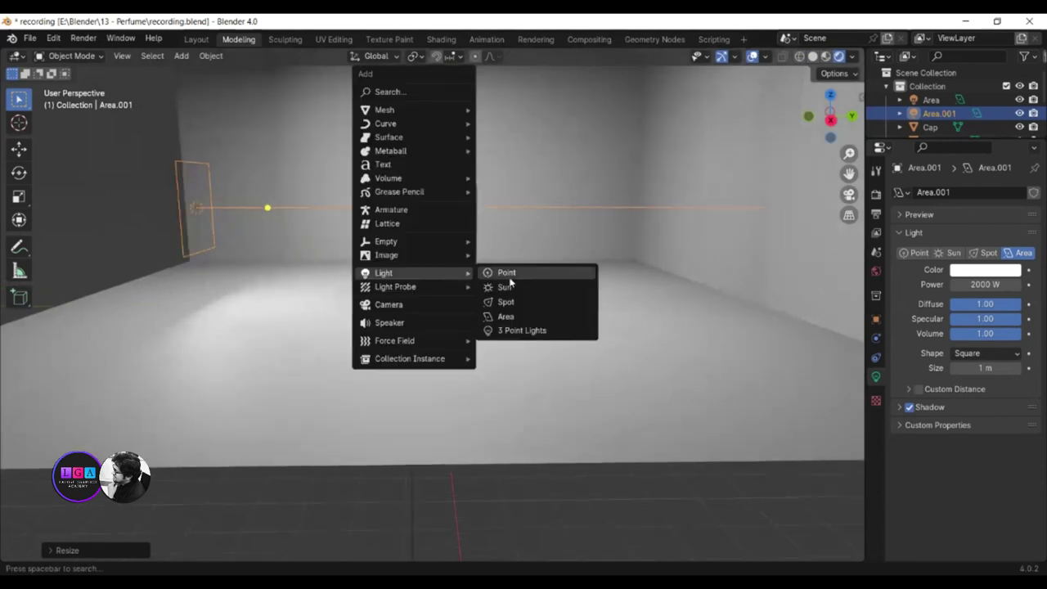
{"action": "left_click", "coordinate": [521, 318]}
{"action": "key", "text": "g"}
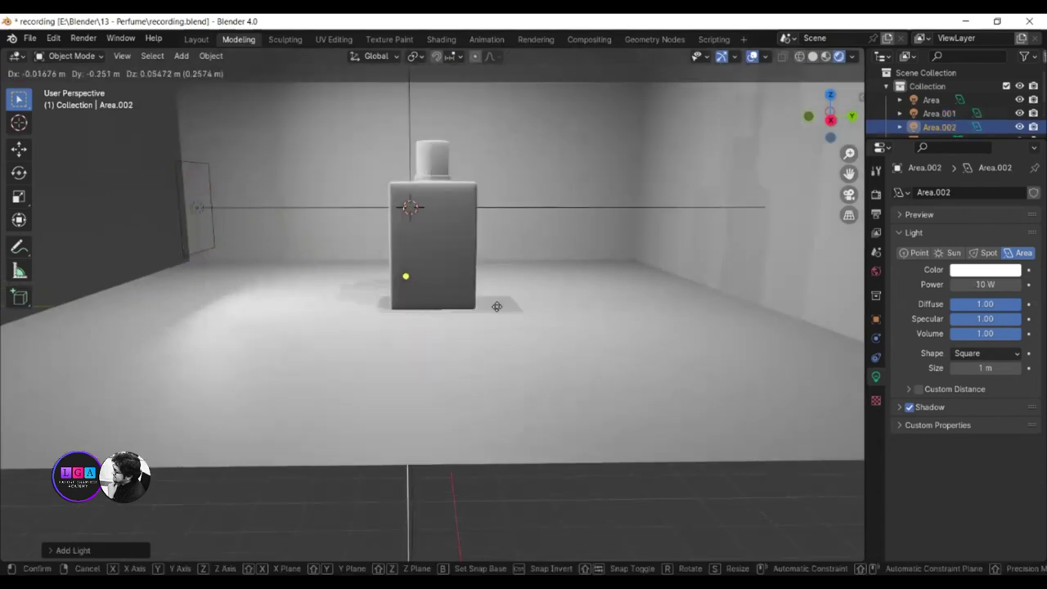
{"action": "left_click_drag", "start_coordinate": [496, 306], "coordinate": [455, 454]}
{"action": "left_click", "coordinate": [455, 454]}
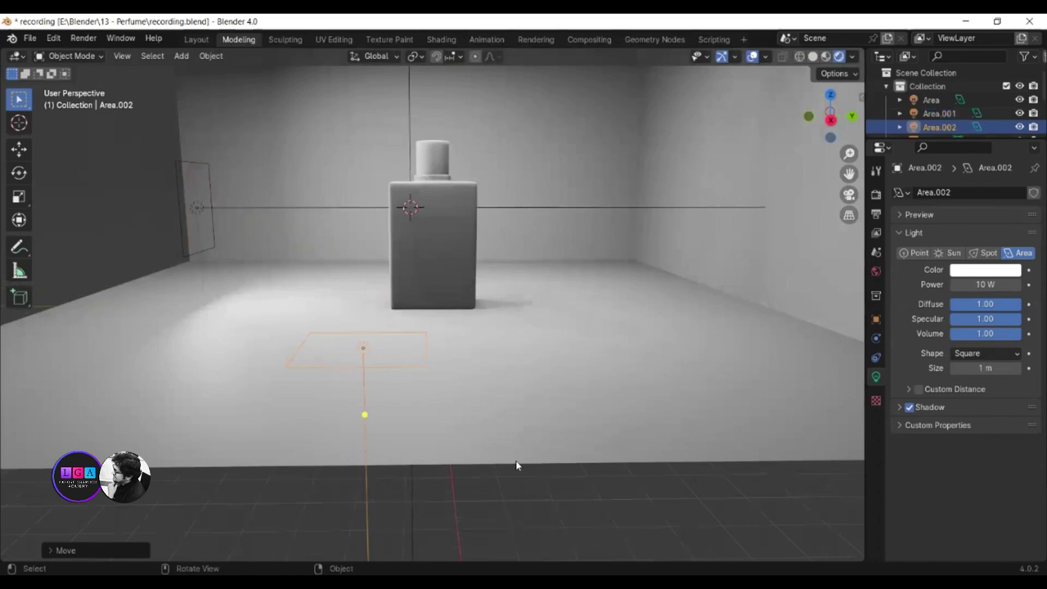
{"action": "type", "text": "ry90"}
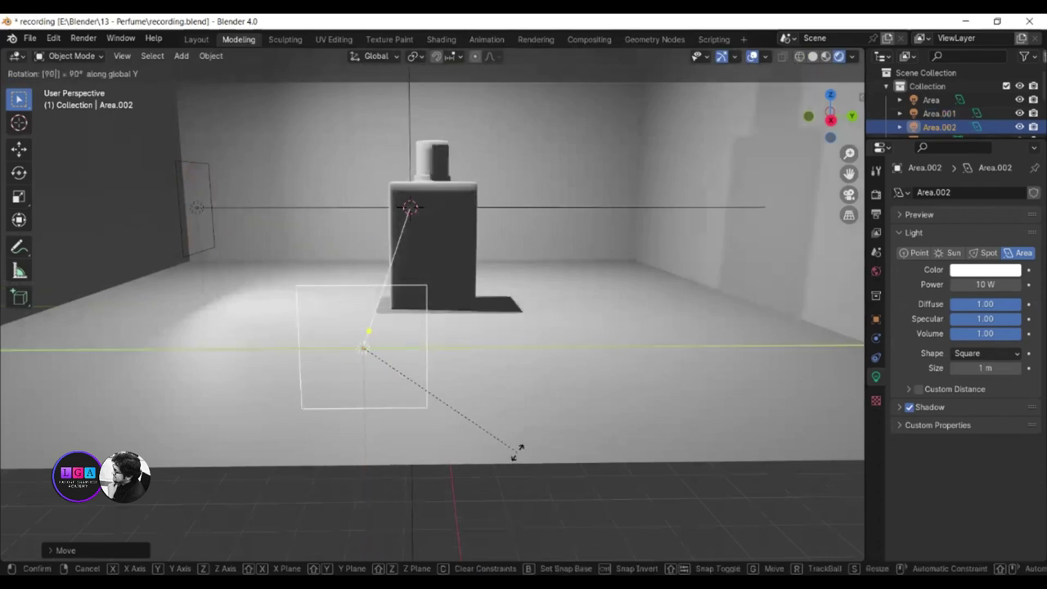
{"action": "key", "text": "Return"}
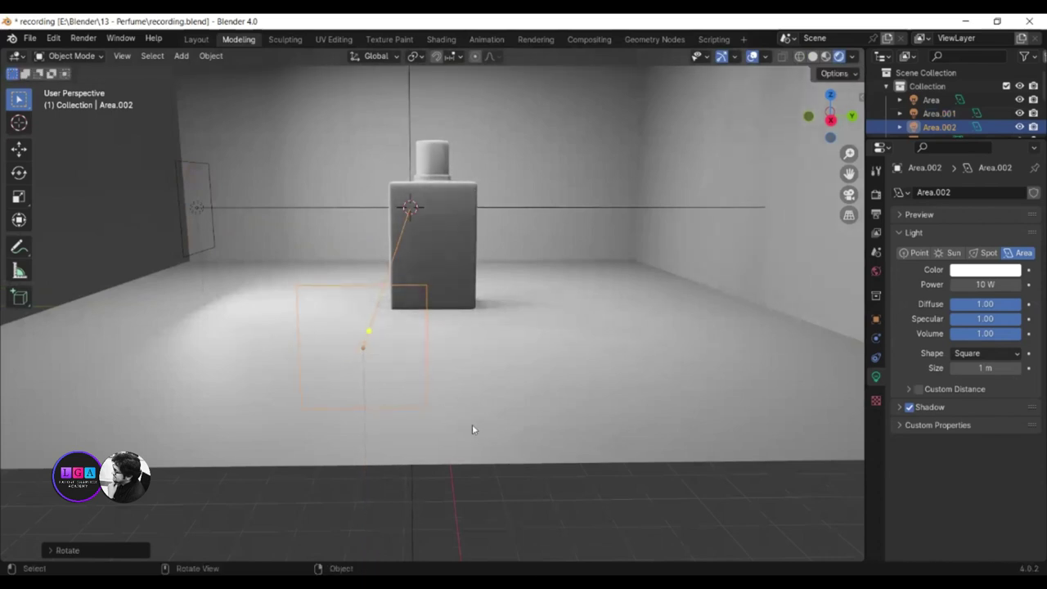
{"action": "key", "text": "g"}
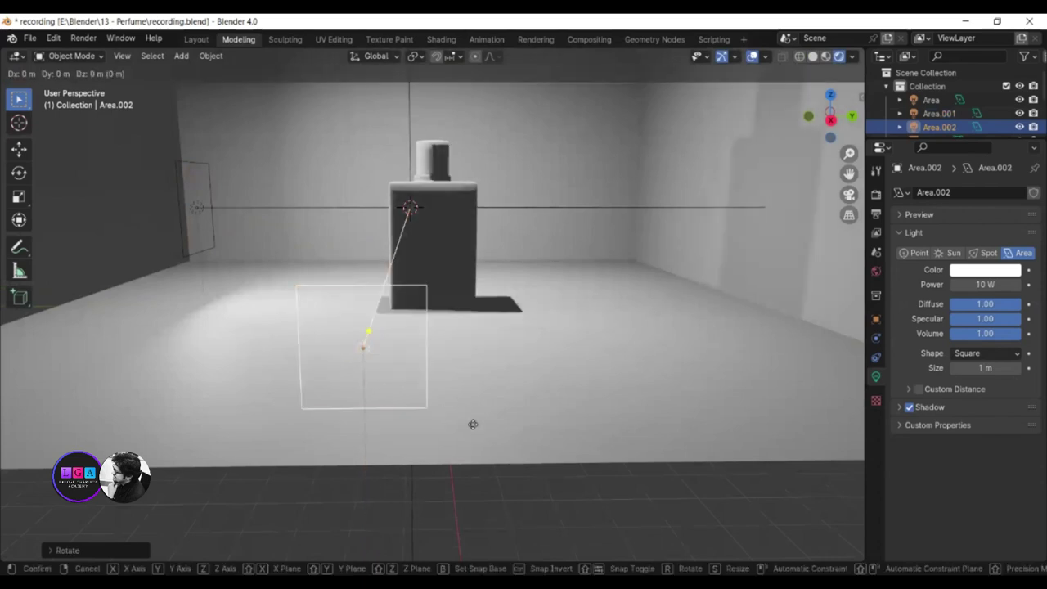
{"action": "key", "text": "y"}
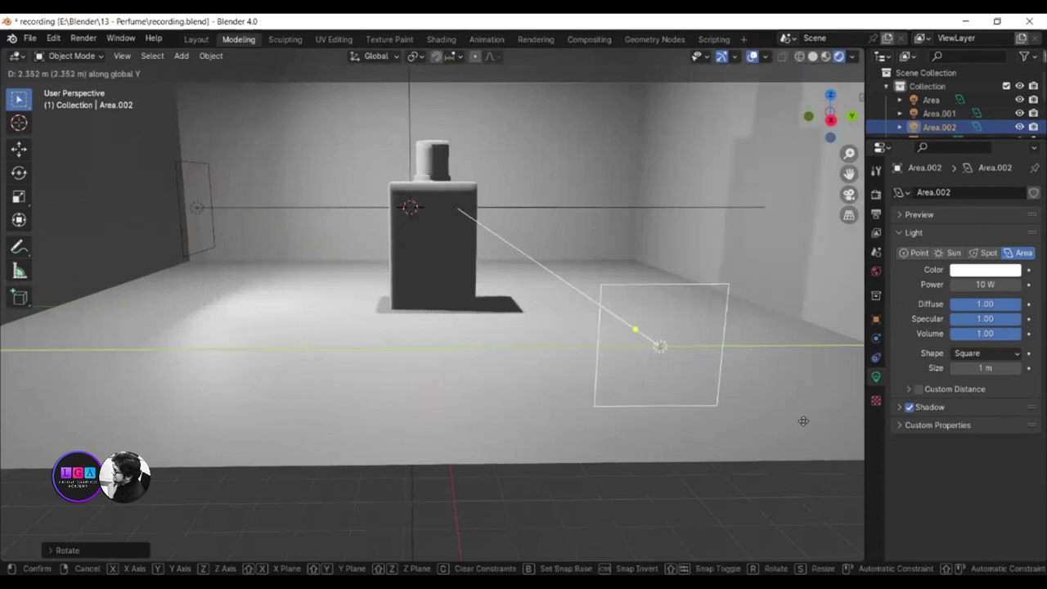
{"action": "left_click", "coordinate": [806, 421]}
Step: Set the third light's power to 2000 W
{"action": "left_click", "coordinate": [1001, 285]}
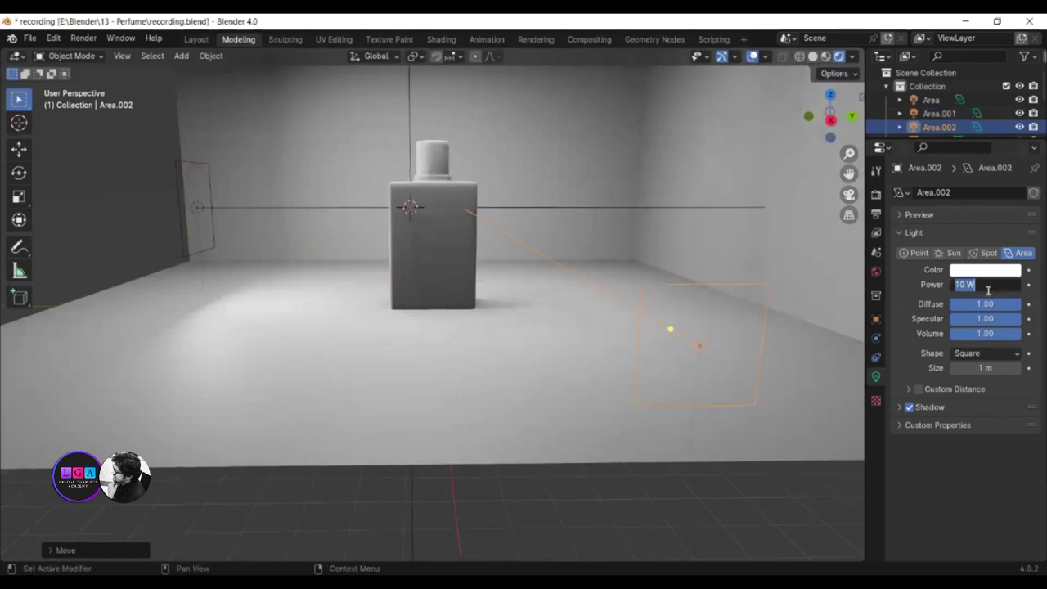
{"action": "type", "text": "1"}
{"action": "key", "text": "Return"}
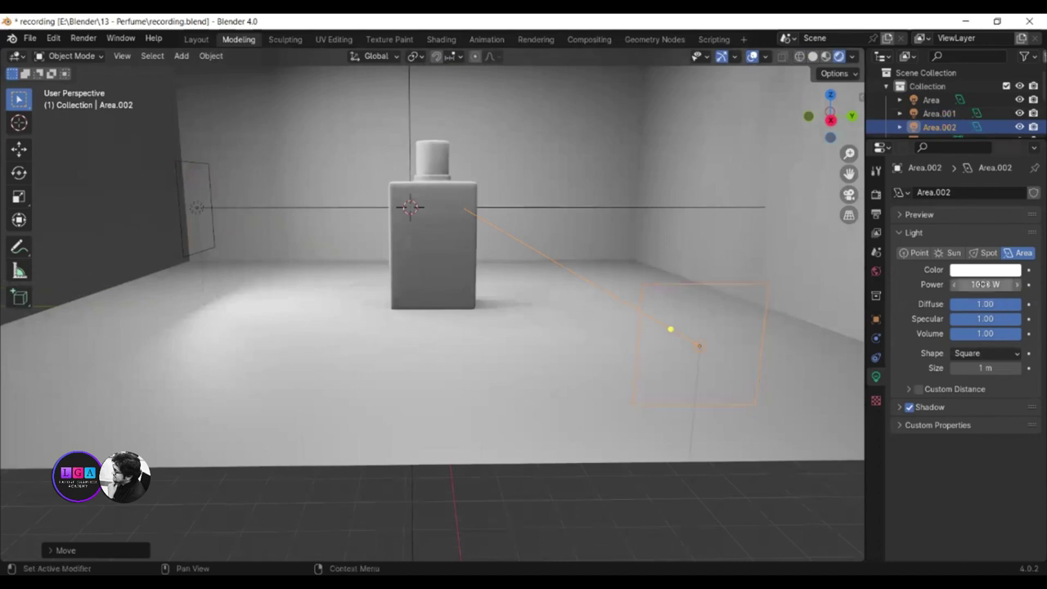
{"action": "left_click", "coordinate": [970, 284]}
{"action": "type", "text": "2000"}
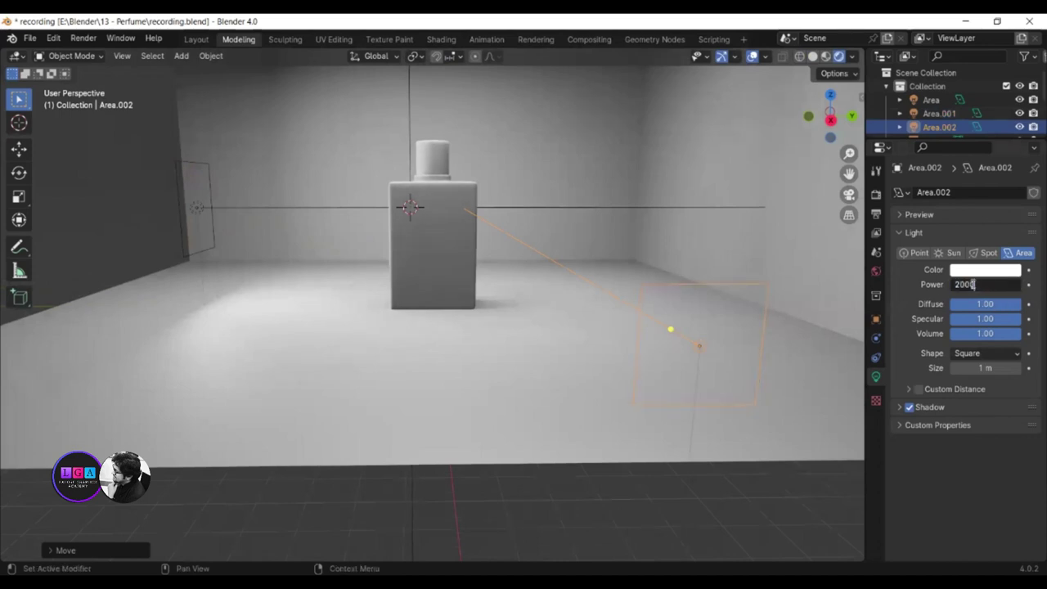
{"action": "key", "text": "Return"}
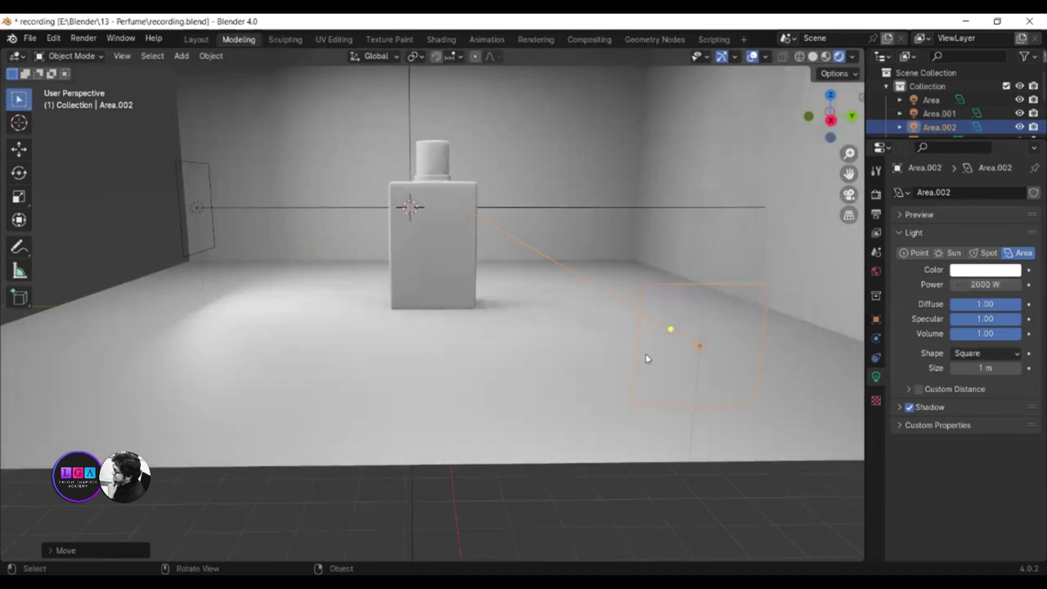
Step: Move the third light farther right along Y
{"action": "key", "text": "g"}
{"action": "key", "text": "y"}
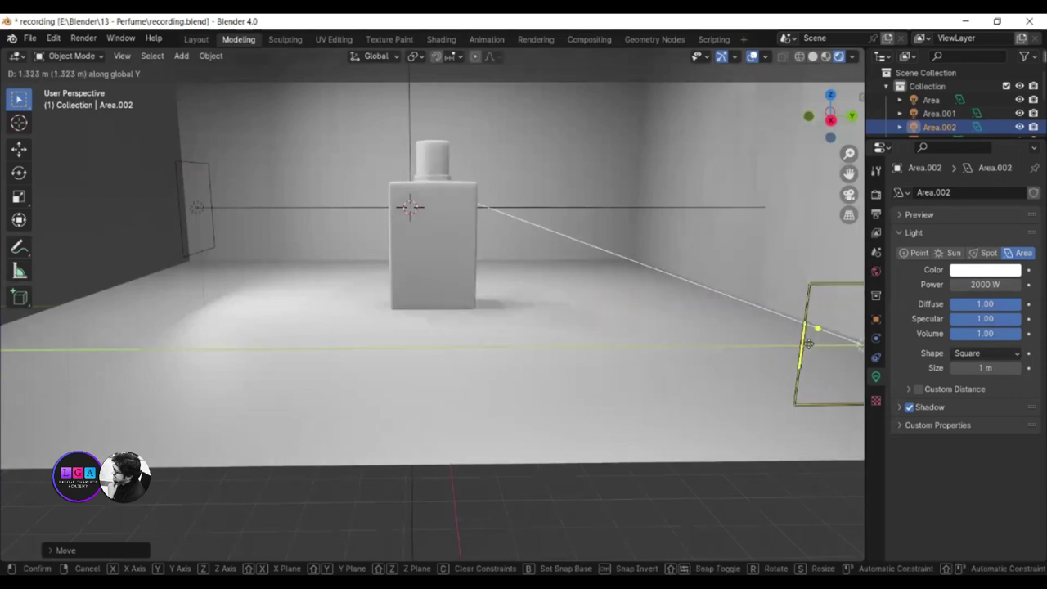
{"action": "left_click", "coordinate": [813, 344]}
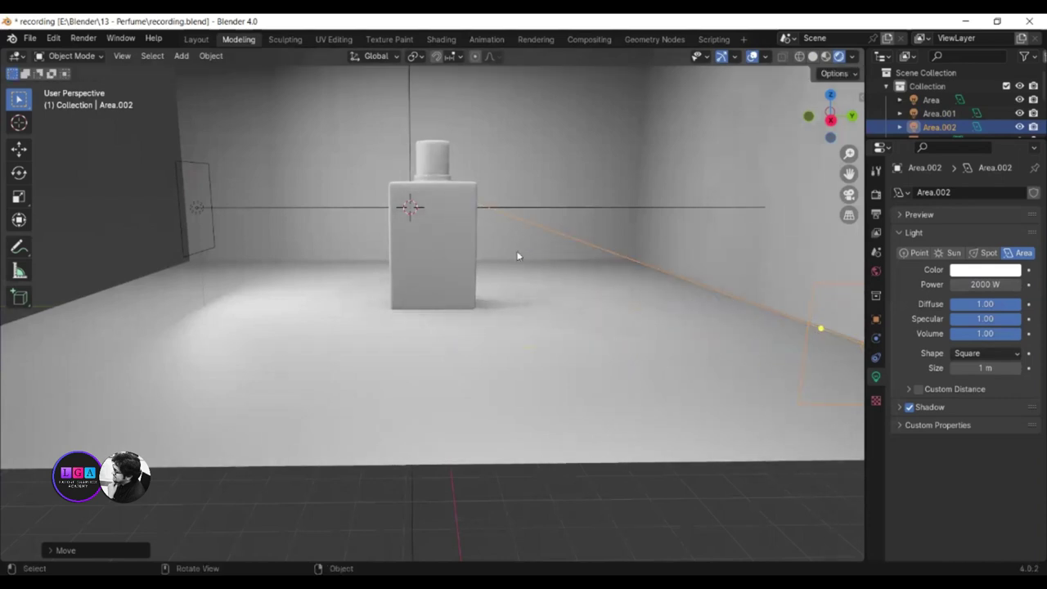
{"action": "scroll", "coordinate": [519, 281], "scroll_direction": "up", "scroll_amount": 2}
{"action": "scroll", "coordinate": [524, 286], "scroll_direction": "up", "scroll_amount": 2}
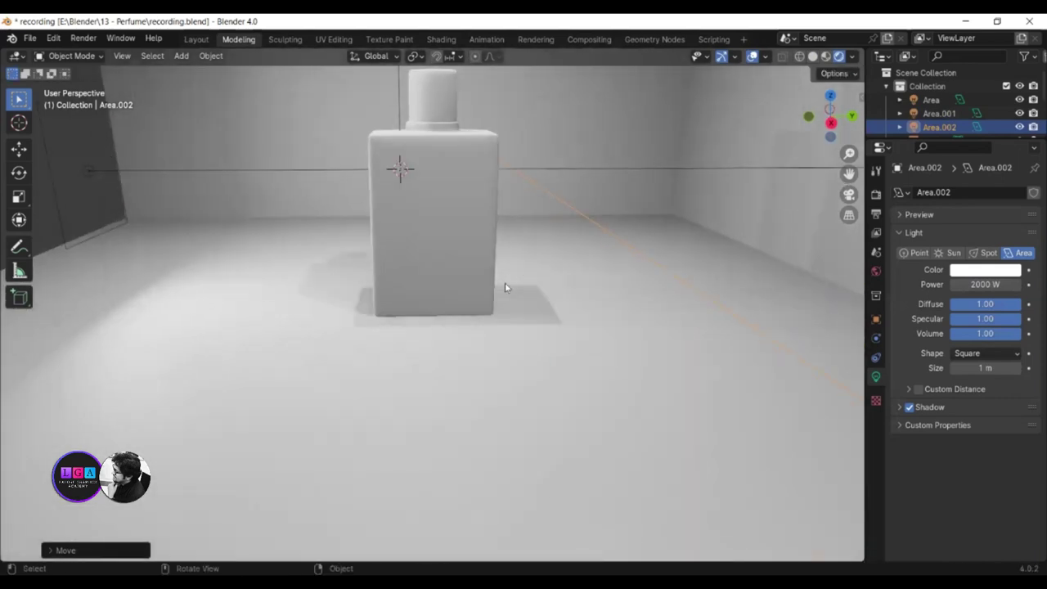
{"action": "scroll", "coordinate": [502, 327], "scroll_direction": "up", "scroll_amount": 3, "text": "shift"}
{"action": "scroll", "coordinate": [539, 347], "scroll_direction": "up", "scroll_amount": 2, "text": "shift"}
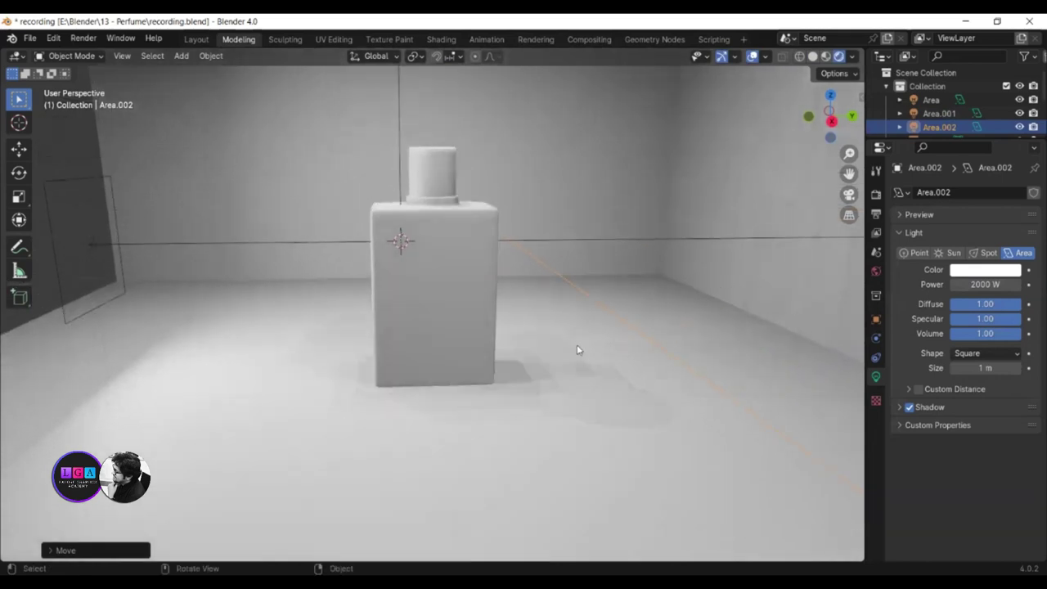
{"action": "middle_click_drag", "start_coordinate": [576, 340], "coordinate": [608, 339]}
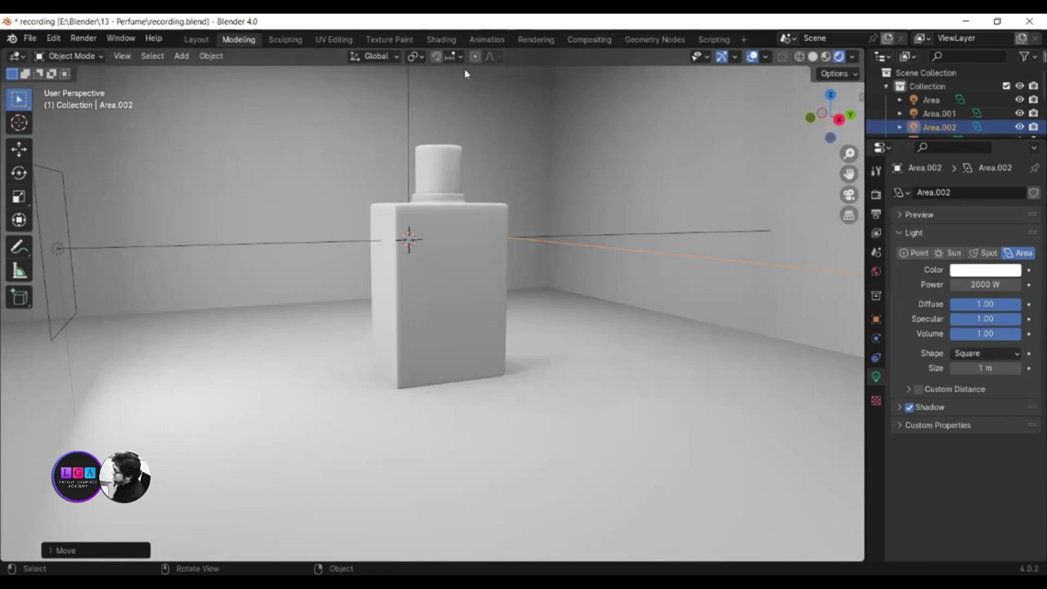
Step: In the Shading workspace, select the Perfume Inner bottle body and heighten the node editor
{"action": "left_click", "coordinate": [428, 46]}
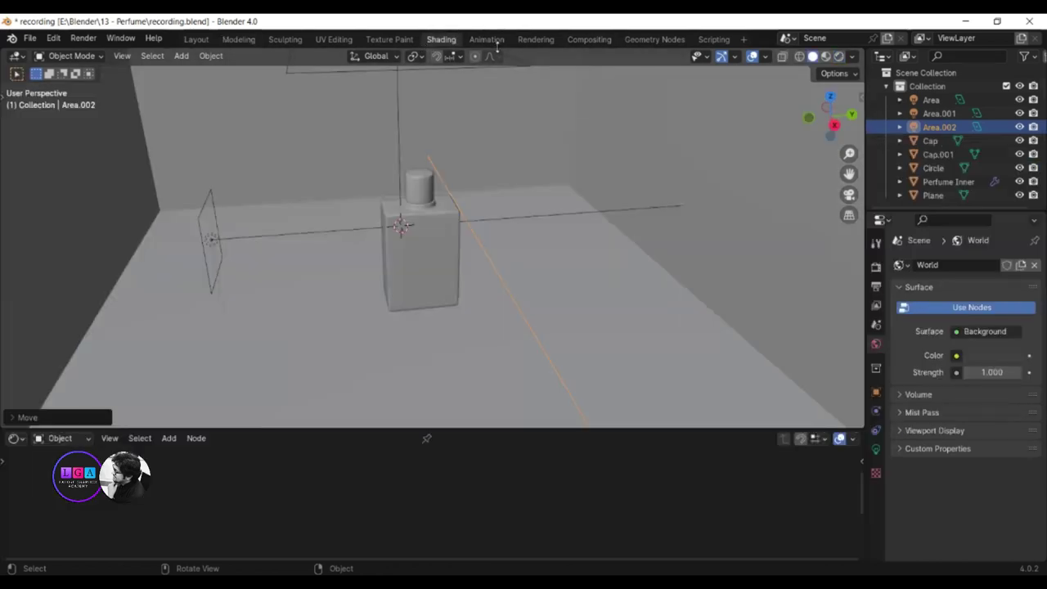
{"action": "mouse_move", "coordinate": [437, 115]}
{"action": "middle_mouse_down"}
{"action": "mouse_move", "coordinate": [449, 297]}
{"action": "mouse_move", "coordinate": [456, 261]}
{"action": "middle_mouse_up"}
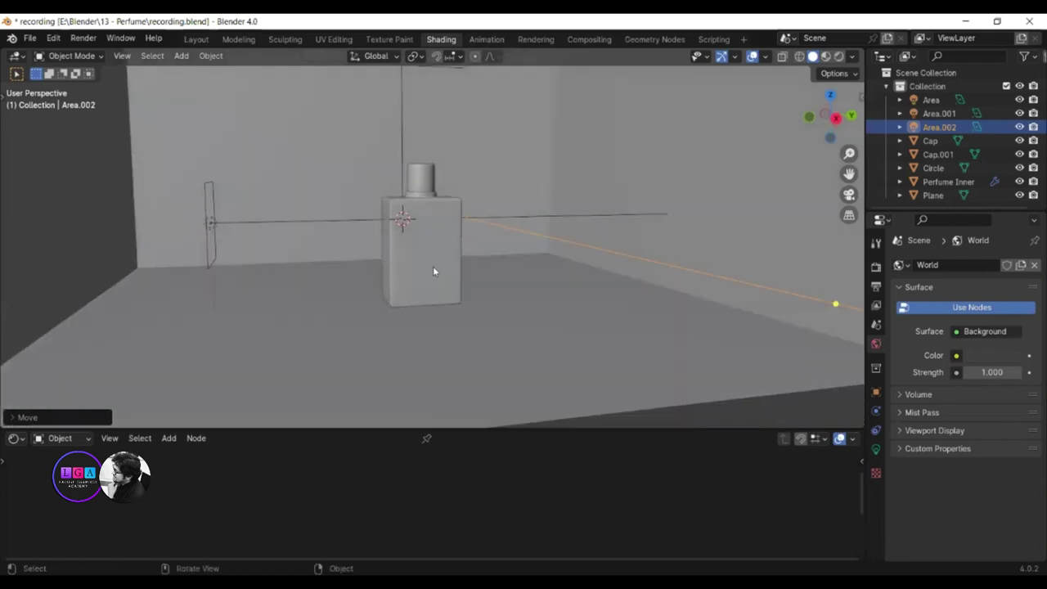
{"action": "left_click", "coordinate": [433, 271]}
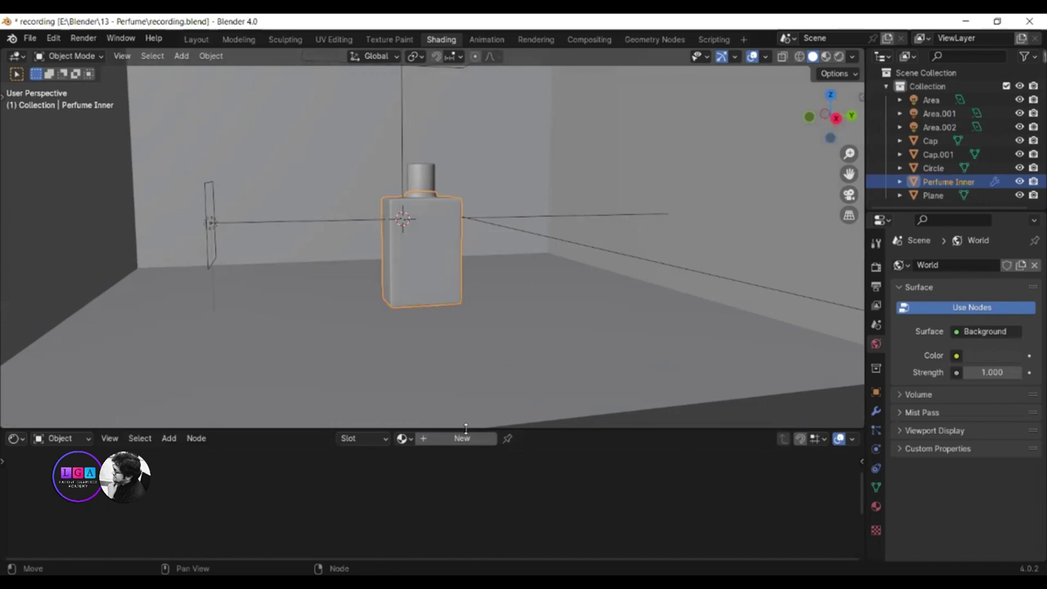
{"action": "left_click_drag", "start_coordinate": [465, 428], "coordinate": [466, 336]}
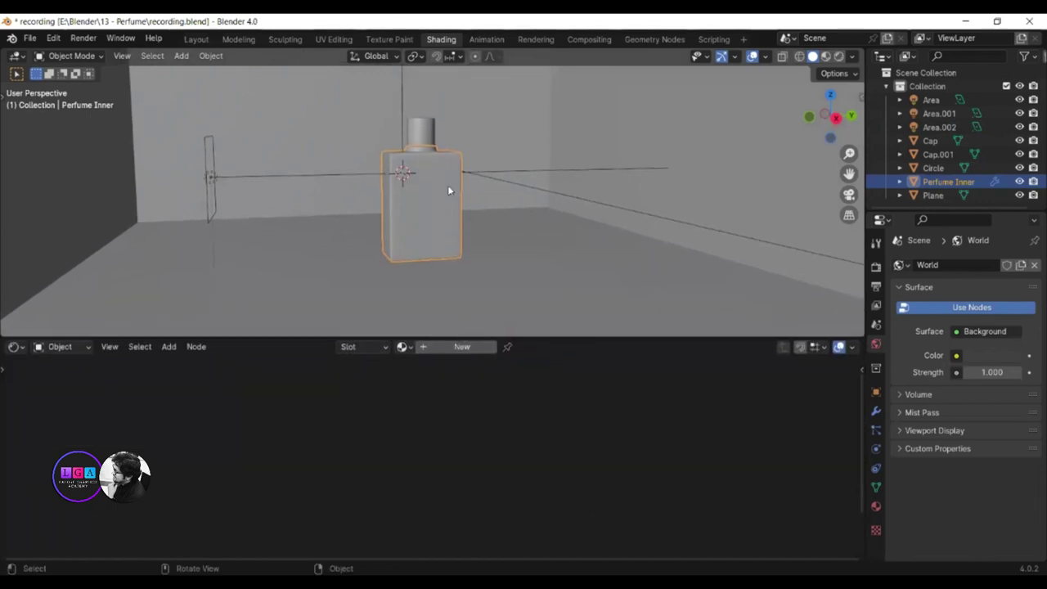
{"action": "middle_click_drag", "start_coordinate": [449, 189], "coordinate": [468, 196]}
Step: Create Material.001 for Perfume Inner and open the Render Engine list in Render Properties
{"action": "left_click", "coordinate": [452, 347]}
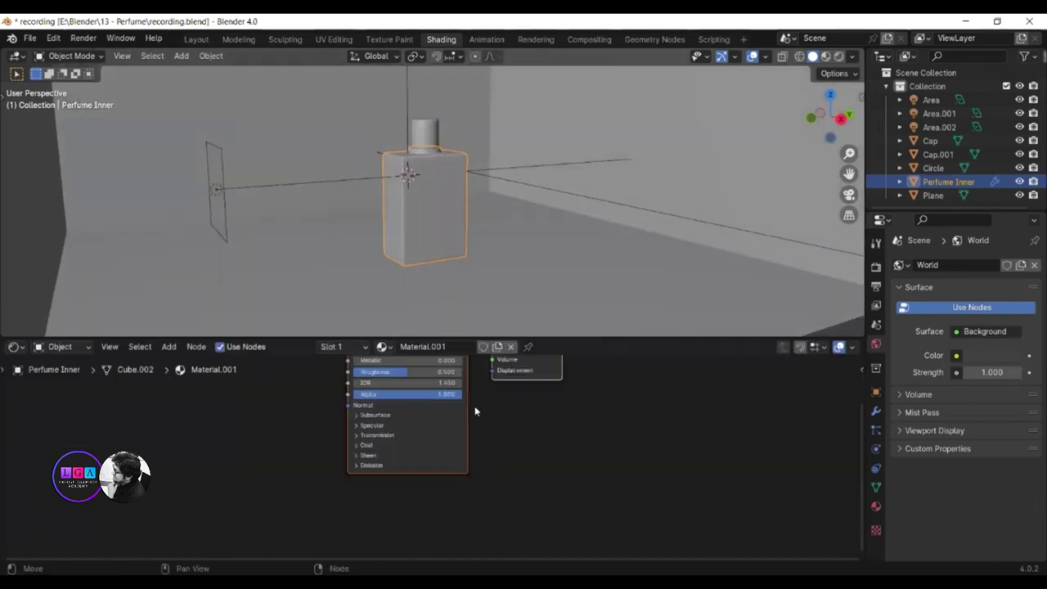
{"action": "middle_click_drag", "start_coordinate": [526, 413], "coordinate": [586, 461]}
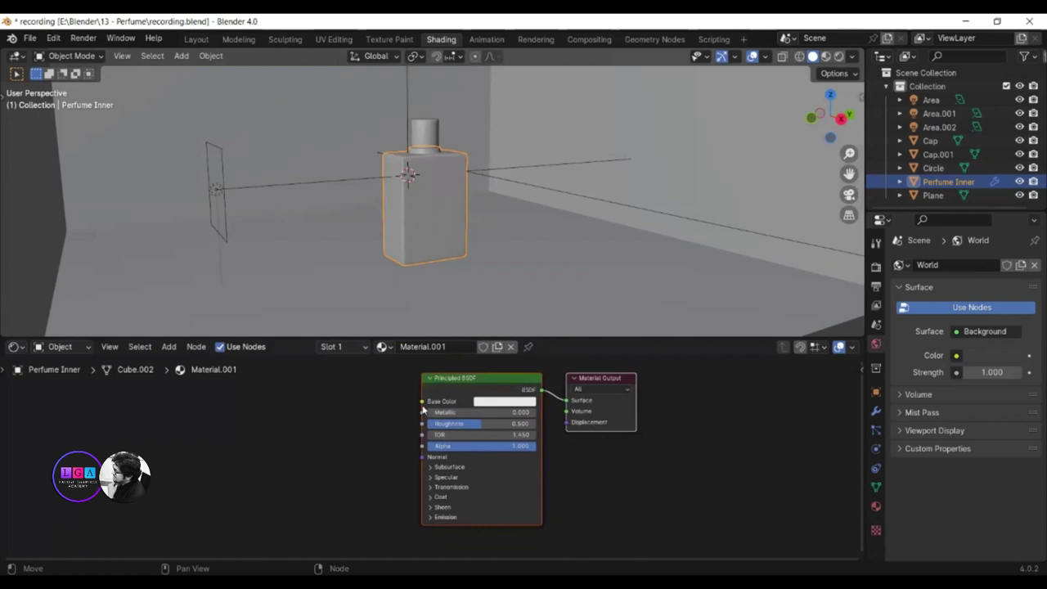
{"action": "left_click_drag", "start_coordinate": [422, 402], "coordinate": [361, 401]}
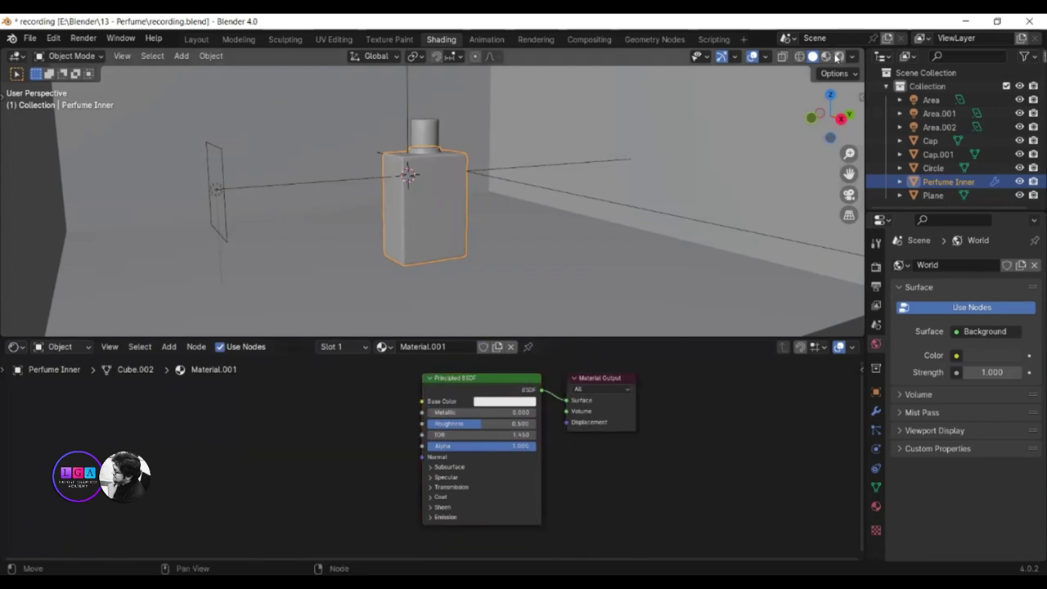
{"action": "left_click", "coordinate": [876, 266]}
{"action": "left_click", "coordinate": [963, 268]}
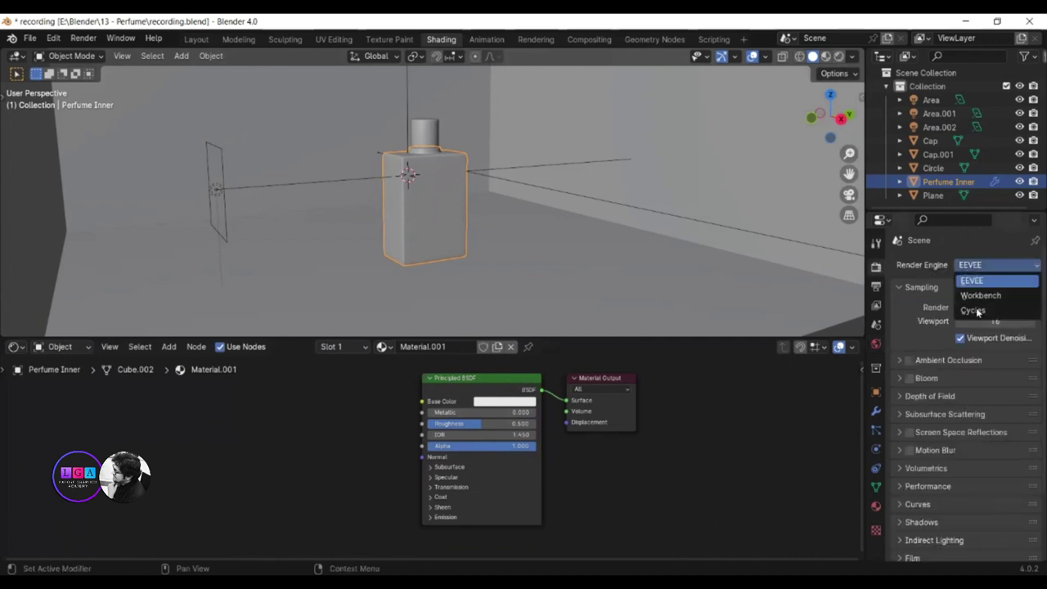
Step: Switch the render engine to Cycles with rendered viewport shading and 32 max samples
{"action": "key", "text": "c"}
{"action": "left_click", "coordinate": [838, 56]}
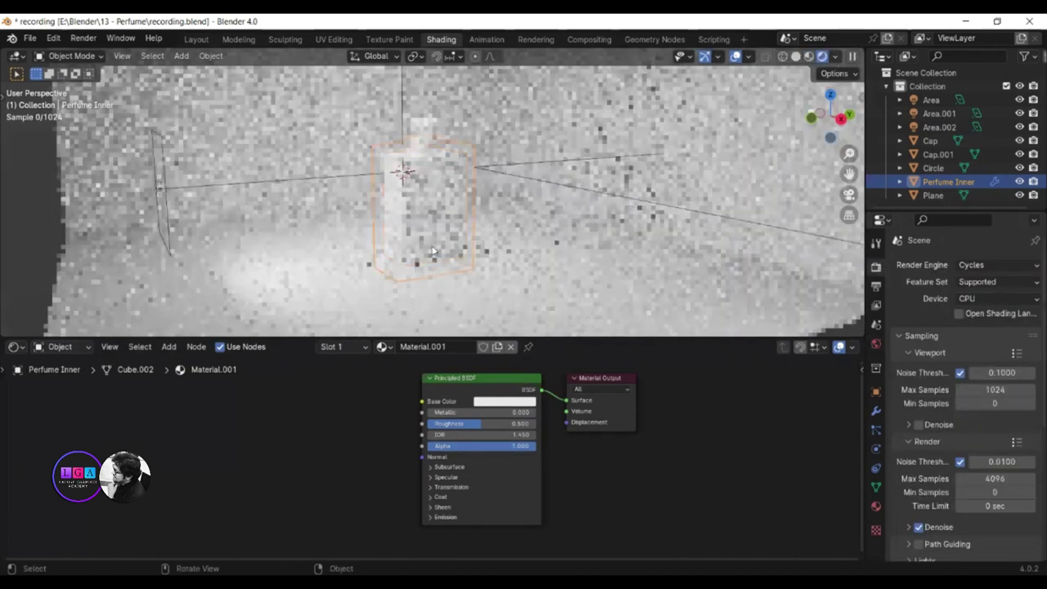
{"action": "left_click_drag", "start_coordinate": [505, 338], "coordinate": [505, 361]}
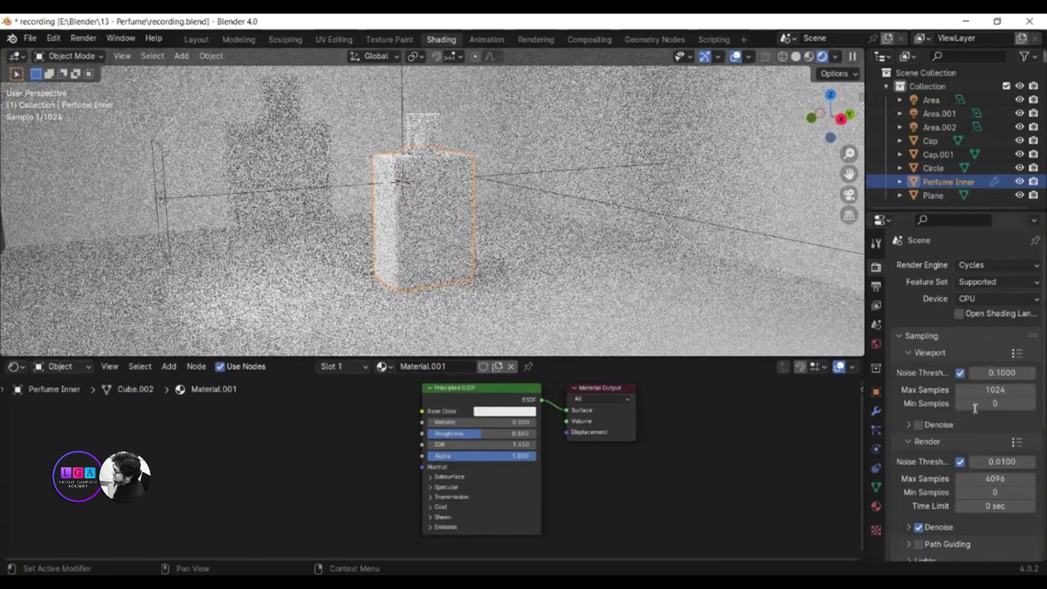
{"action": "double_click", "coordinate": [995, 478]}
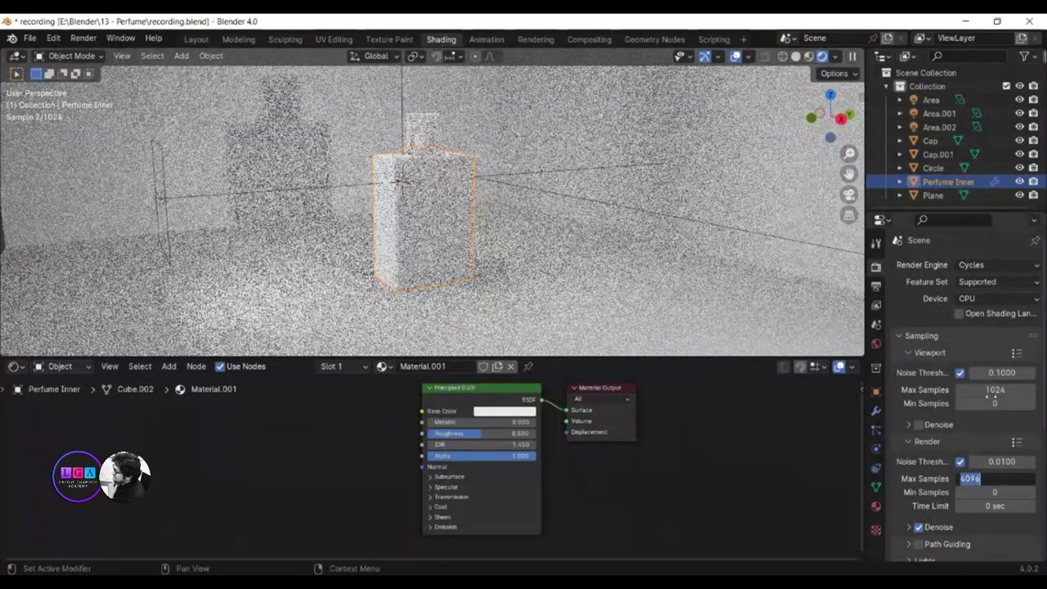
{"action": "type", "text": "32"}
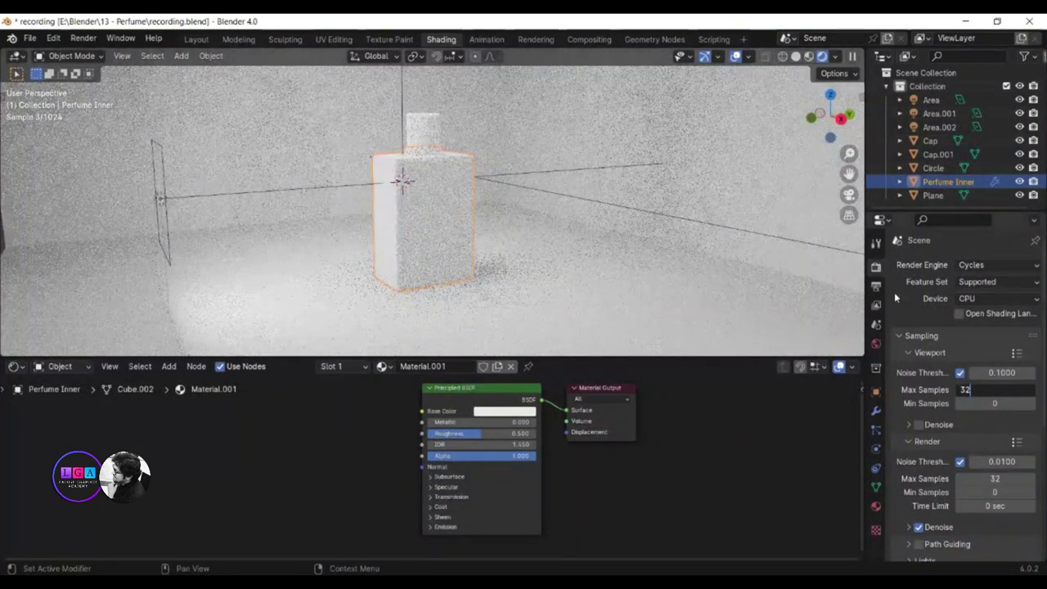
{"action": "key", "text": "Return"}
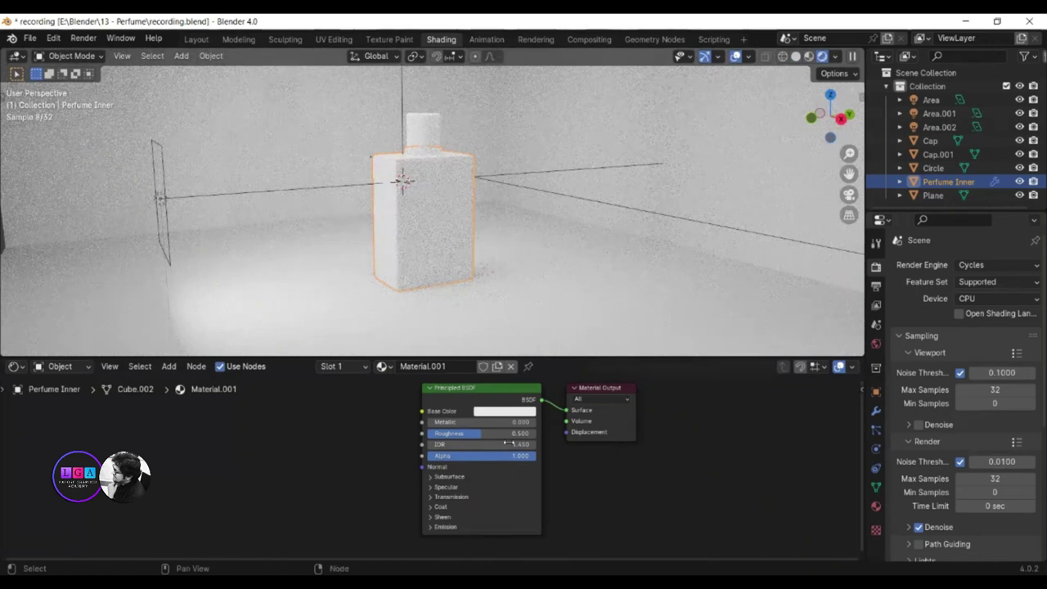
Step: Shift Material Output and Principled BSDF nodes right to make room for textures
{"action": "left_click_drag", "start_coordinate": [422, 412], "coordinate": [391, 427]}
{"action": "key", "text": "Escape"}
{"action": "mouse_move", "coordinate": [463, 396]}
{"action": "left_mouse_down"}
{"action": "mouse_move", "coordinate": [547, 396]}
{"action": "mouse_move", "coordinate": [482, 398]}
{"action": "left_mouse_up"}
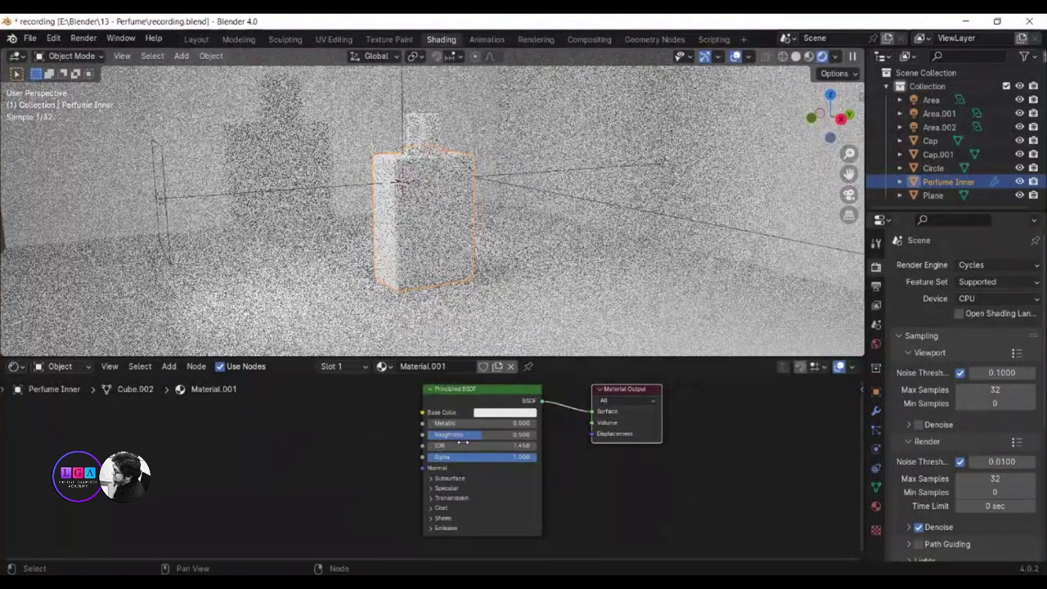
{"action": "left_click_drag", "start_coordinate": [456, 441], "coordinate": [463, 443]}
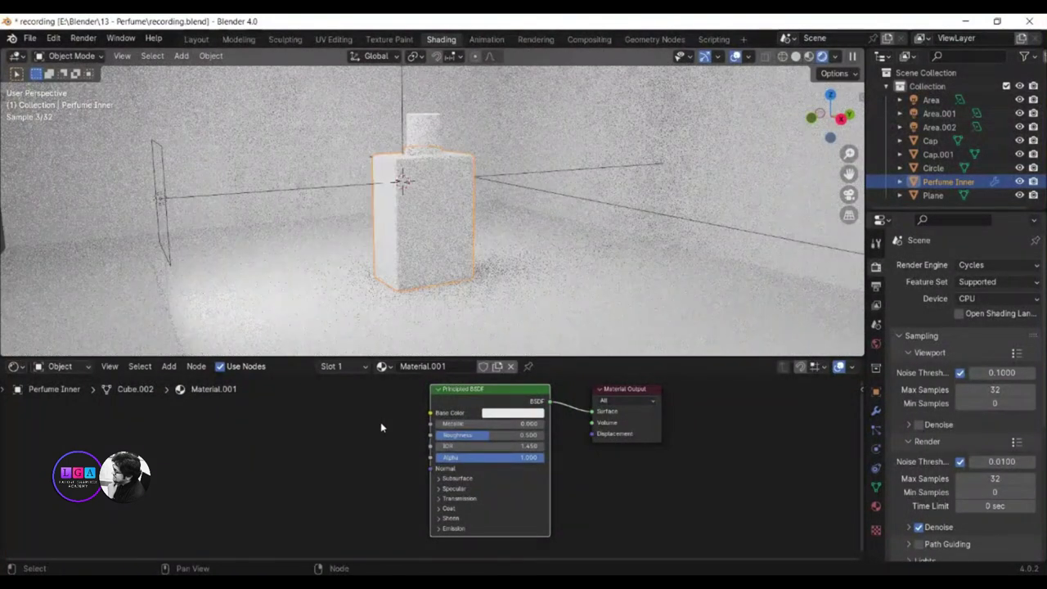
Step: Add a Gradient Texture node and connect its Color to Base Color
{"action": "key", "text": "shift+a"}
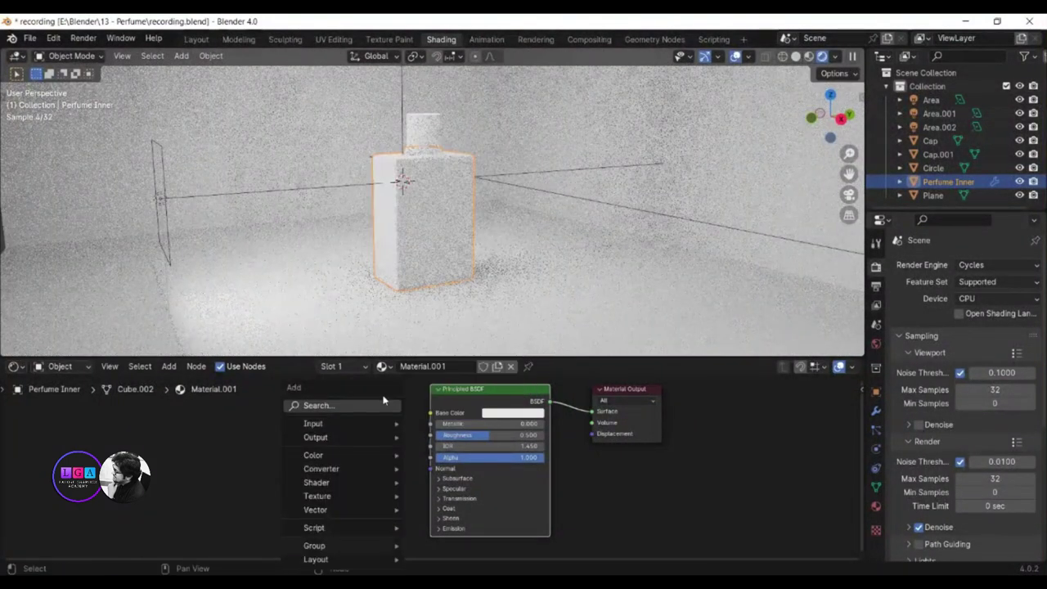
{"action": "type", "text": "grad"}
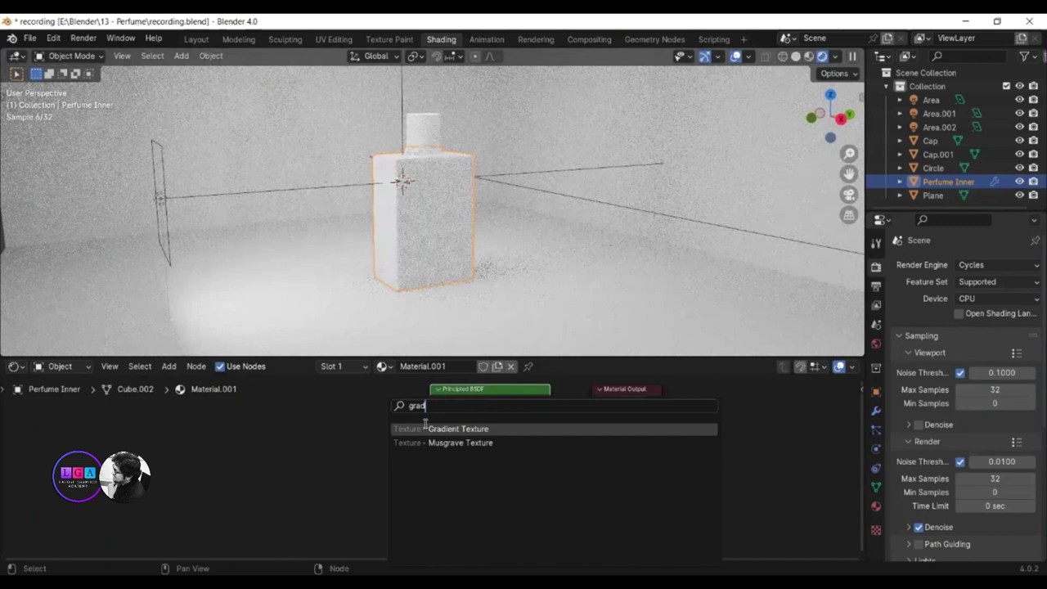
{"action": "left_click", "coordinate": [448, 430]}
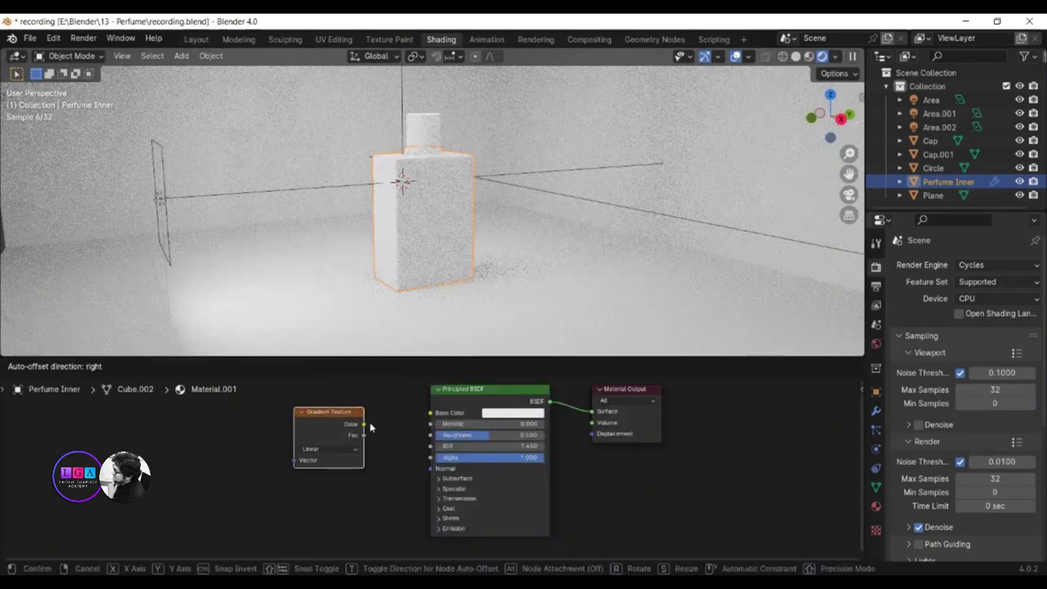
{"action": "left_click", "coordinate": [370, 426]}
{"action": "left_click_drag", "start_coordinate": [363, 423], "coordinate": [431, 413]}
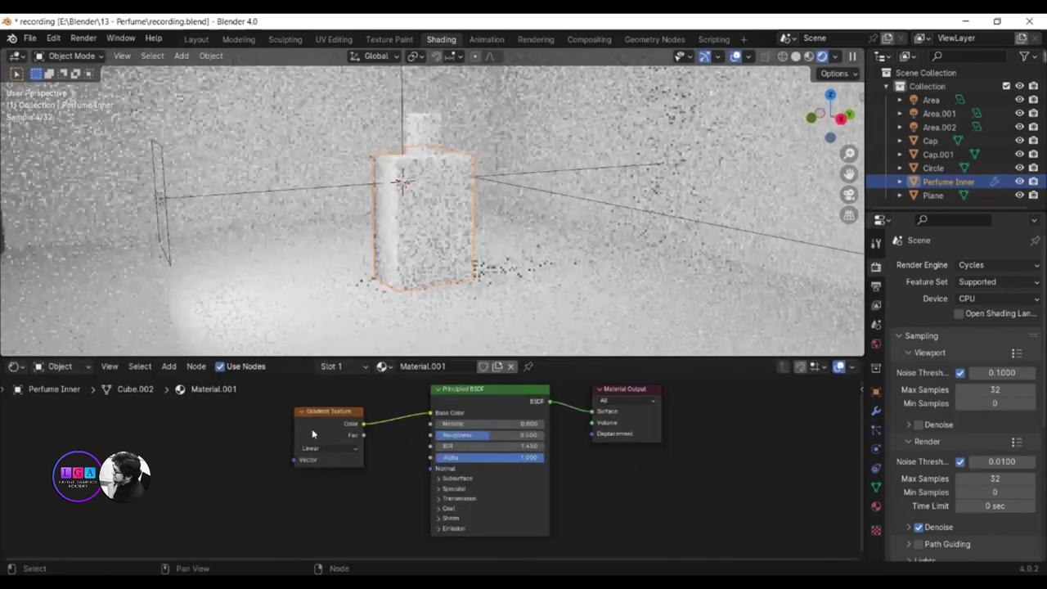
Step: Add Texture Coordinate and Mapping nodes to the gradient with Ctrl+T and rotate Mapping 90° on Y
{"action": "left_click", "coordinate": [313, 421]}
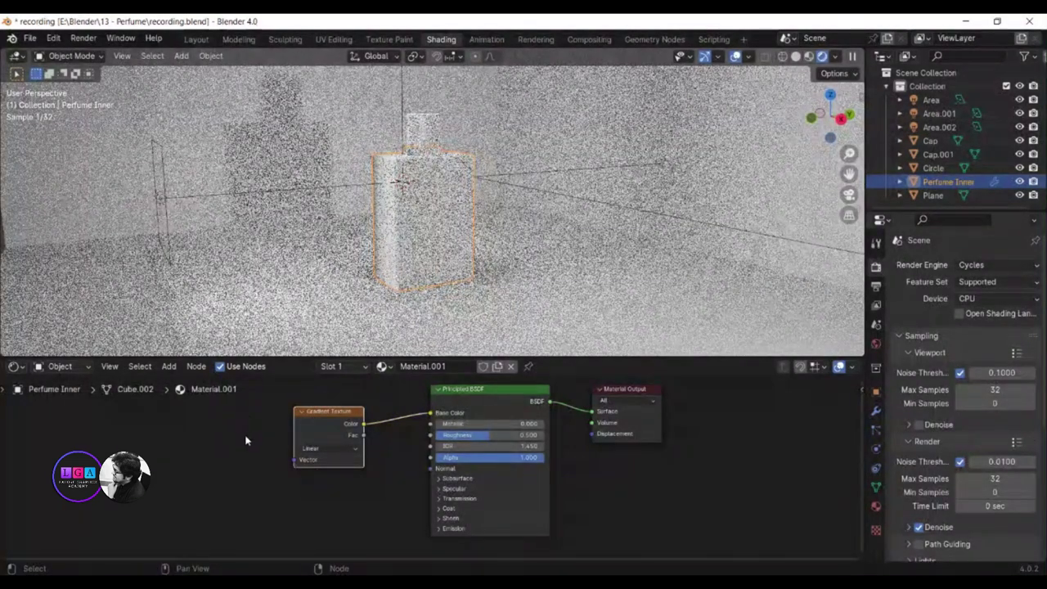
{"action": "key", "text": "ctrl+t"}
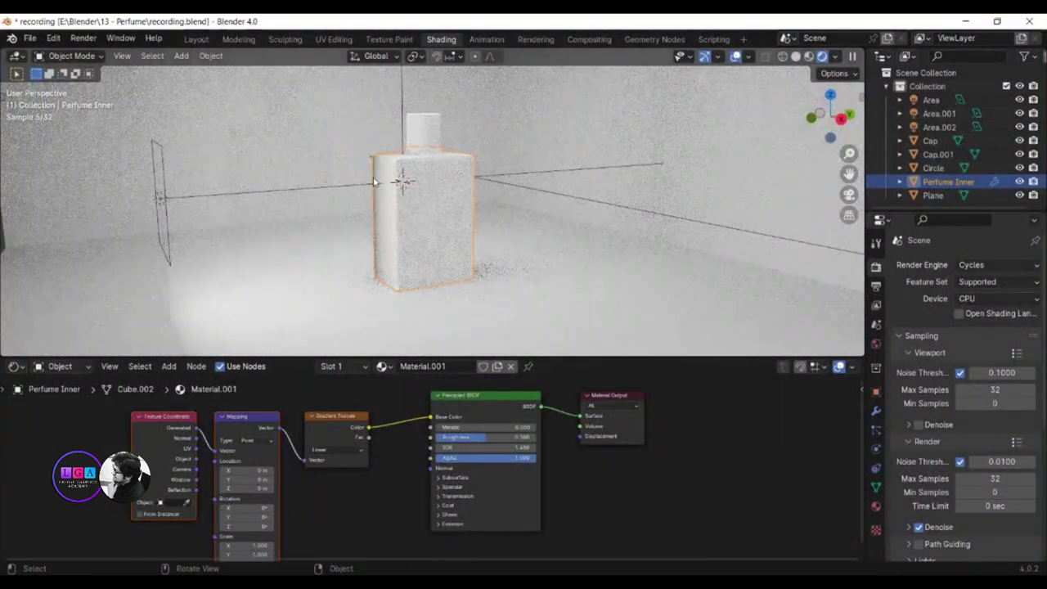
{"action": "scroll", "coordinate": [388, 236], "scroll_direction": "up", "scroll_amount": 2}
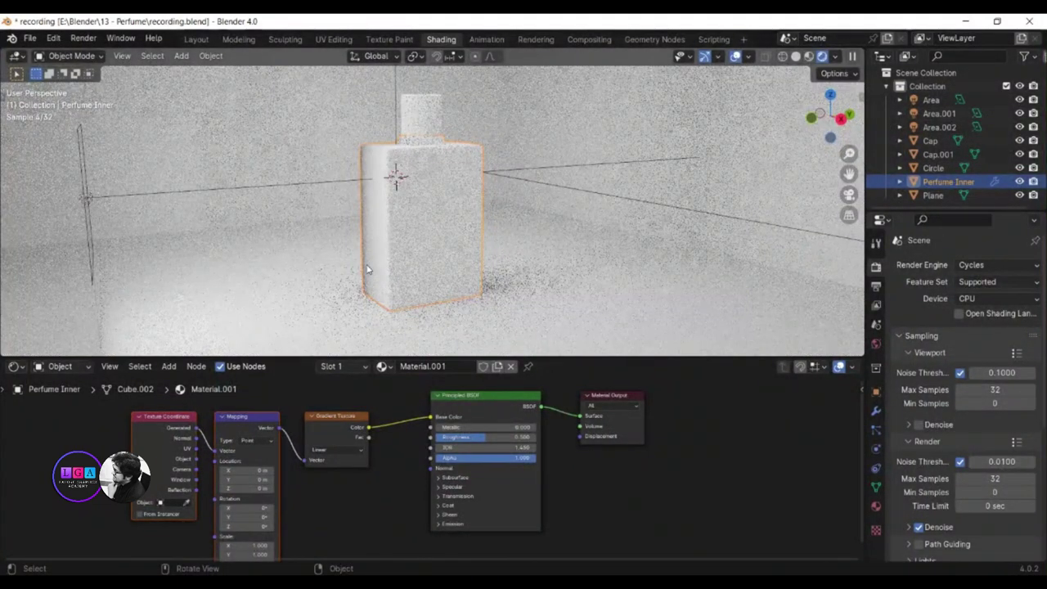
{"action": "scroll", "coordinate": [368, 270], "scroll_direction": "down", "scroll_amount": 3}
{"action": "scroll", "coordinate": [421, 143], "scroll_direction": "down", "scroll_amount": 2}
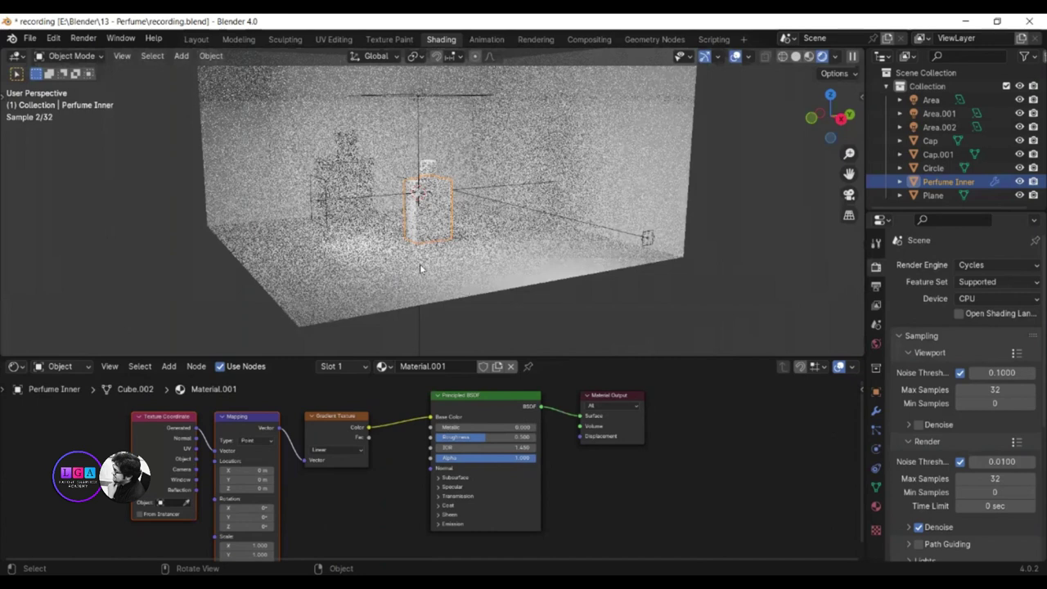
{"action": "scroll", "coordinate": [419, 269], "scroll_direction": "up", "scroll_amount": 4}
{"action": "left_click", "coordinate": [251, 518]}
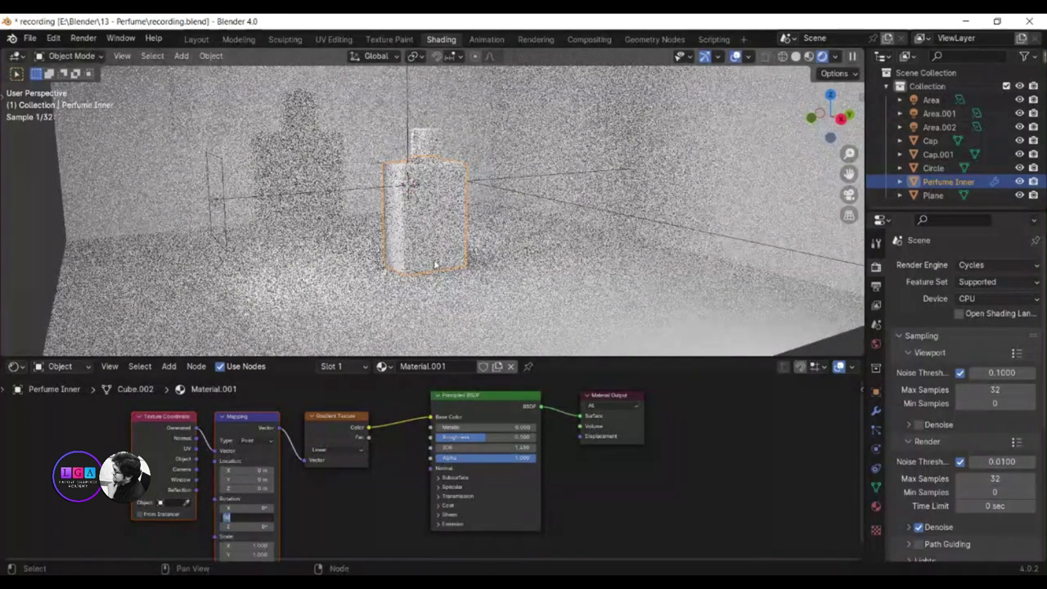
{"action": "type", "text": "90"}
{"action": "key", "text": "Return"}
{"action": "scroll", "coordinate": [440, 300], "scroll_direction": "up", "scroll_amount": 3}
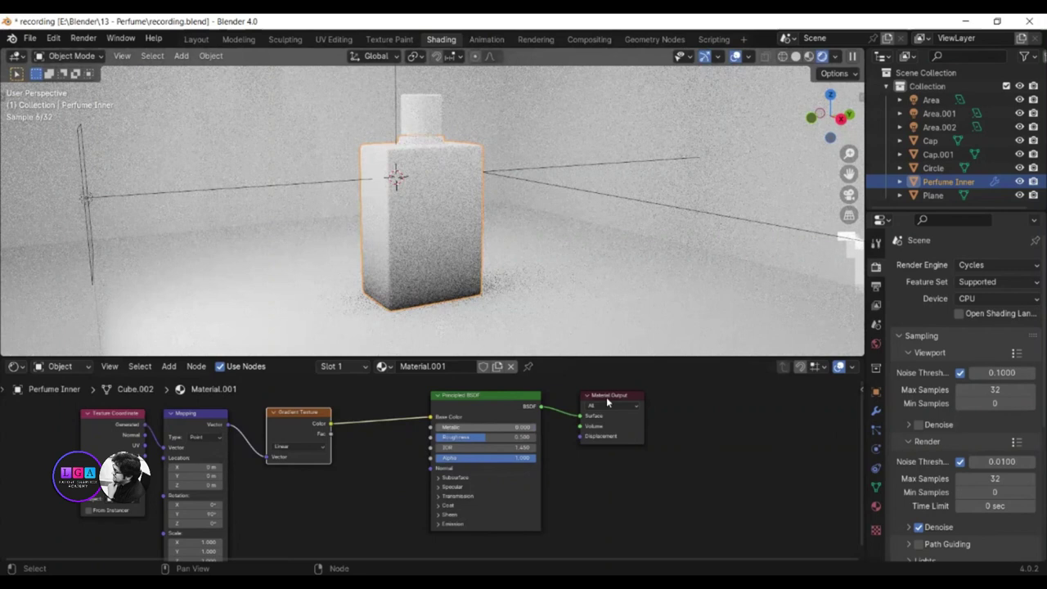
Step: Insert a Color Ramp node between the Gradient Texture and the shader's Base Color
{"action": "key", "text": "shift+d"}
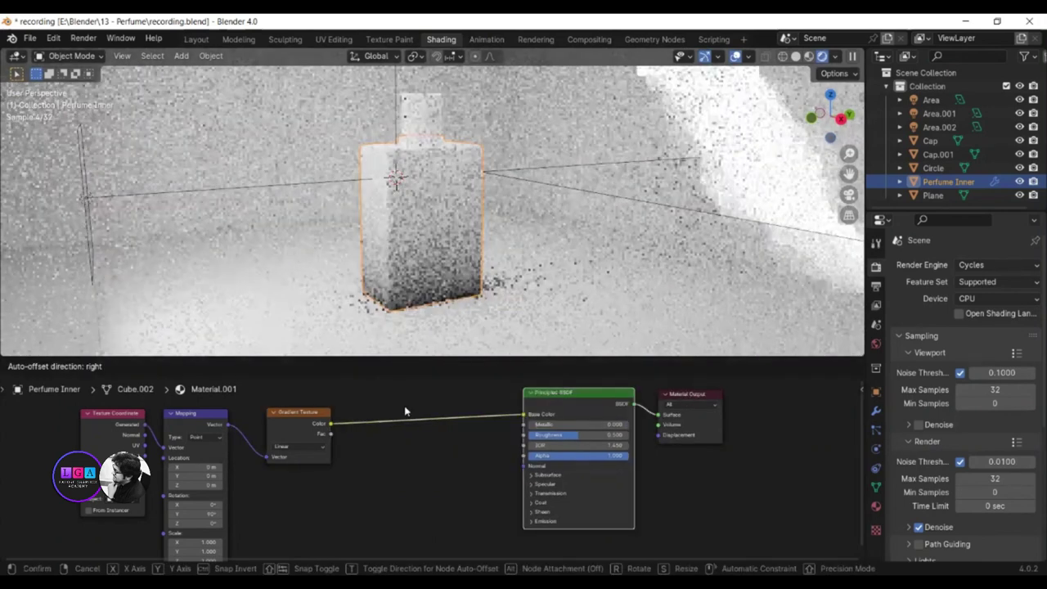
{"action": "key", "text": "Escape"}
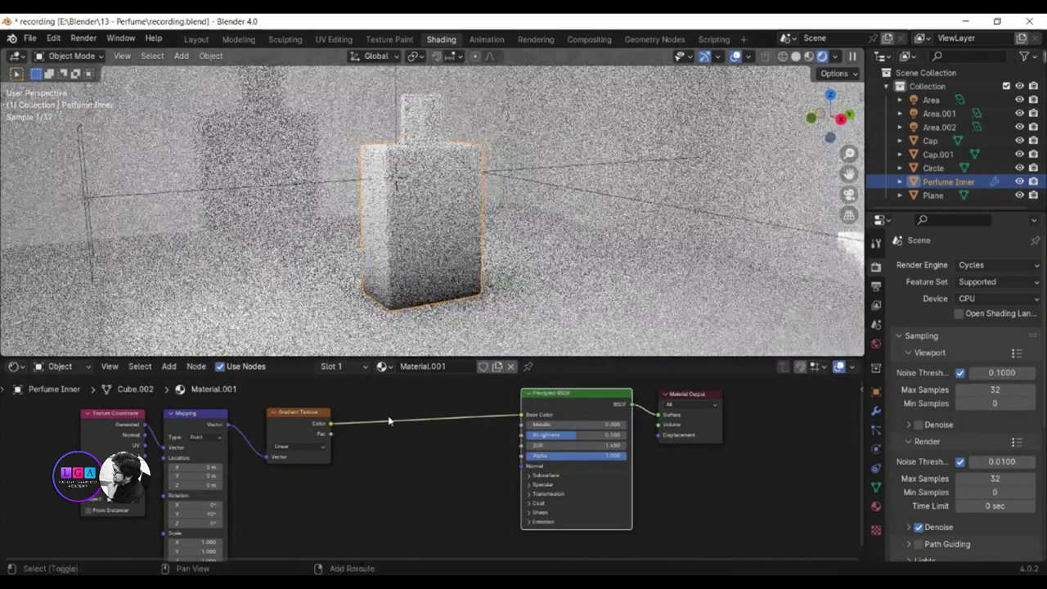
{"action": "key", "text": "shift+a"}
{"action": "type", "text": "ramp"}
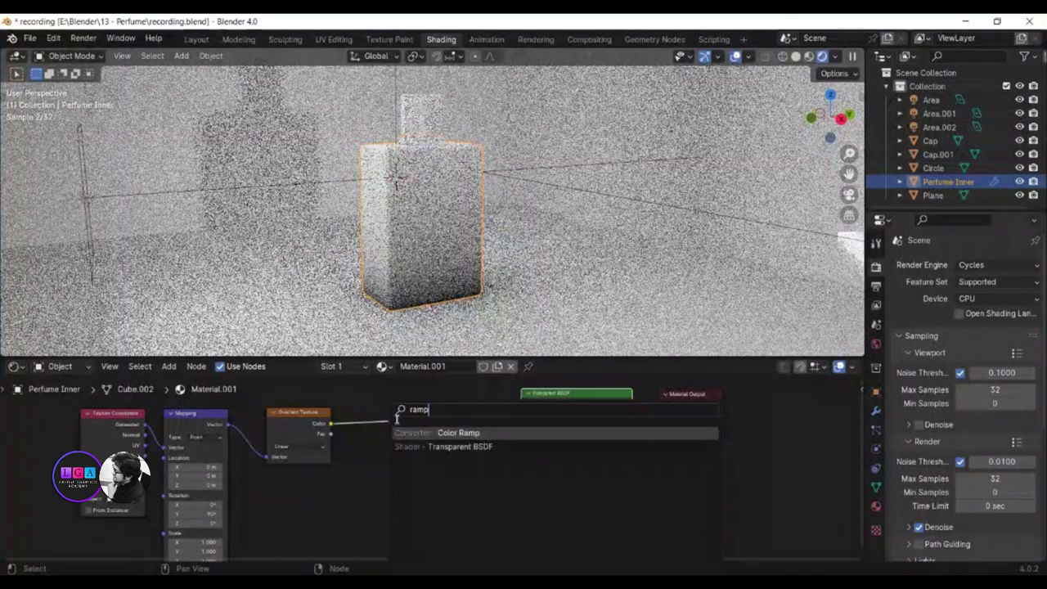
{"action": "key", "text": "Return"}
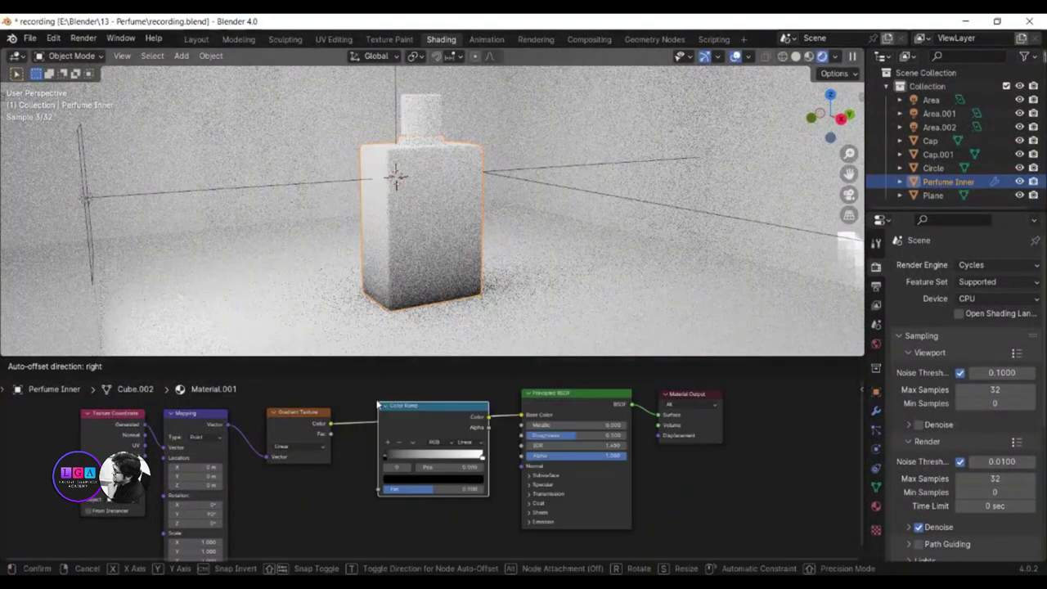
{"action": "left_click", "coordinate": [384, 455]}
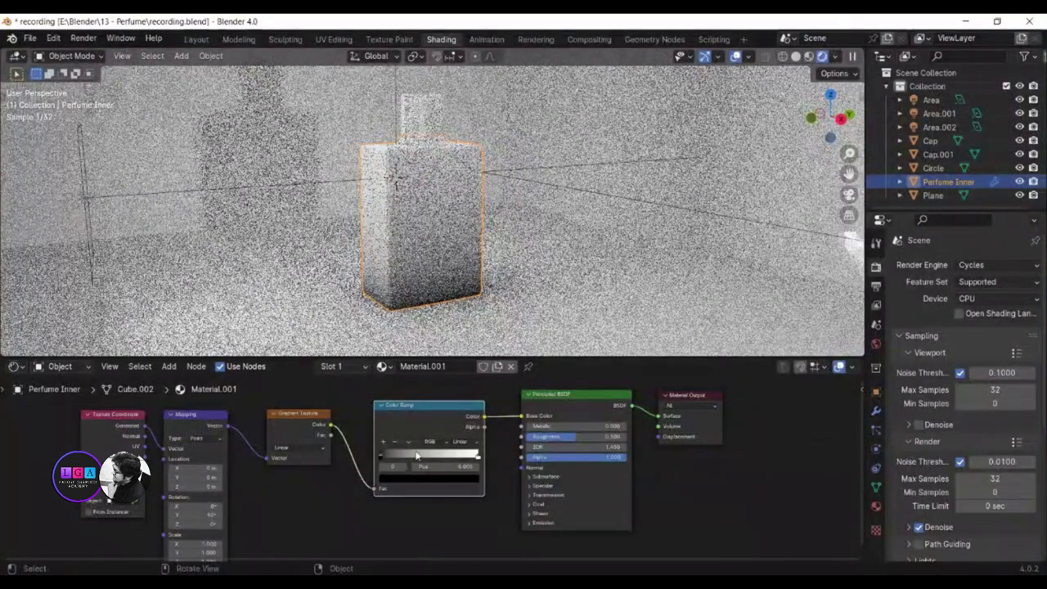
Step: Reposition the Color Ramp stops, moving the black stop to about 0.823
{"action": "mouse_move", "coordinate": [395, 463]}
{"action": "left_mouse_down"}
{"action": "mouse_move", "coordinate": [419, 459]}
{"action": "mouse_move", "coordinate": [381, 459]}
{"action": "left_mouse_up"}
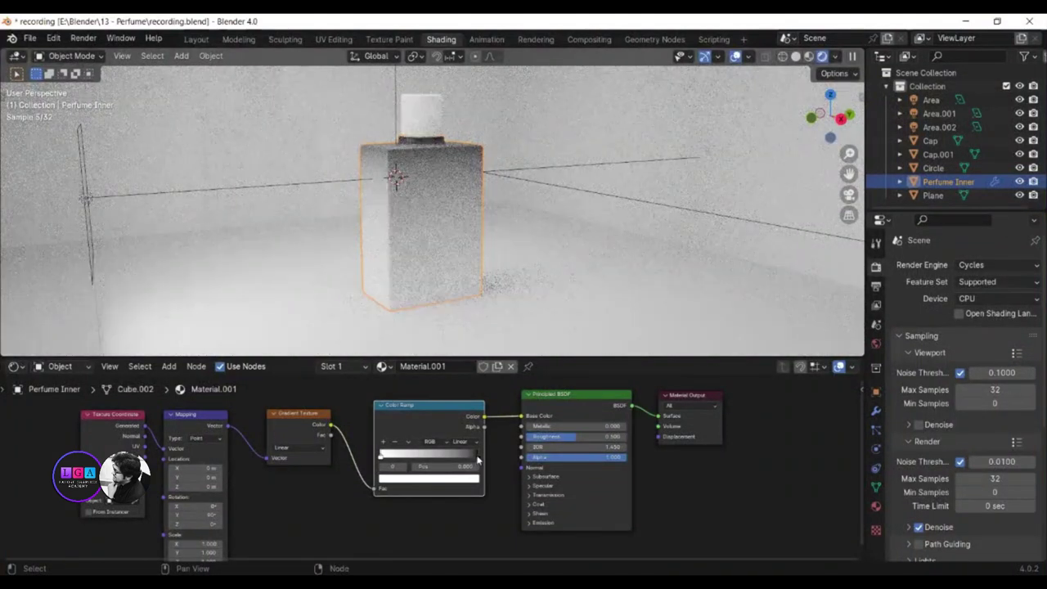
{"action": "left_click_drag", "start_coordinate": [479, 458], "coordinate": [464, 459]}
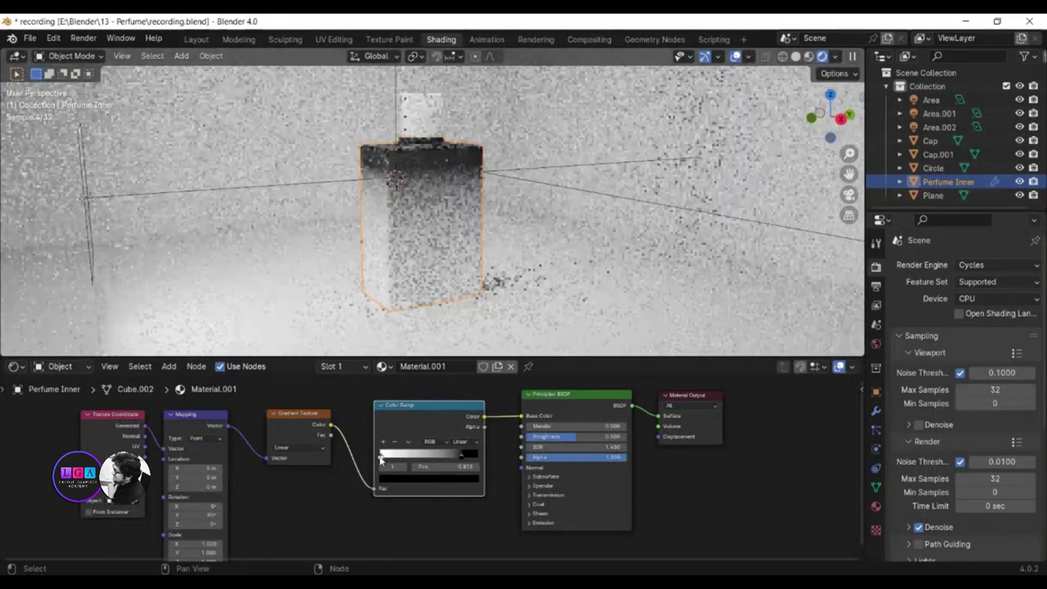
{"action": "left_click_drag", "start_coordinate": [463, 460], "coordinate": [441, 462]}
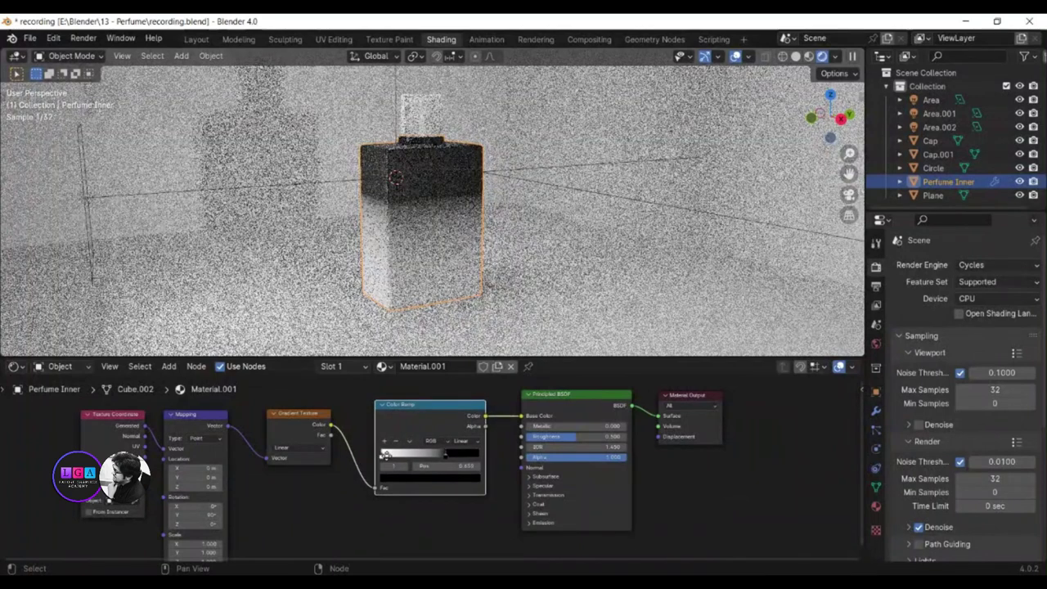
{"action": "left_click_drag", "start_coordinate": [389, 460], "coordinate": [398, 460]}
{"action": "left_click", "coordinate": [398, 460]}
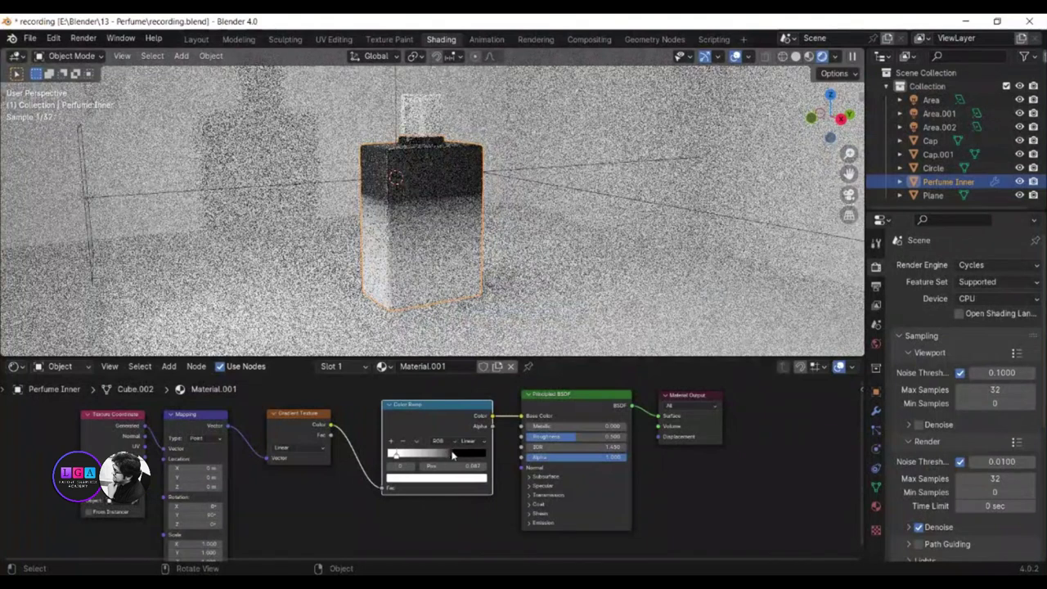
{"action": "left_click", "coordinate": [445, 460]}
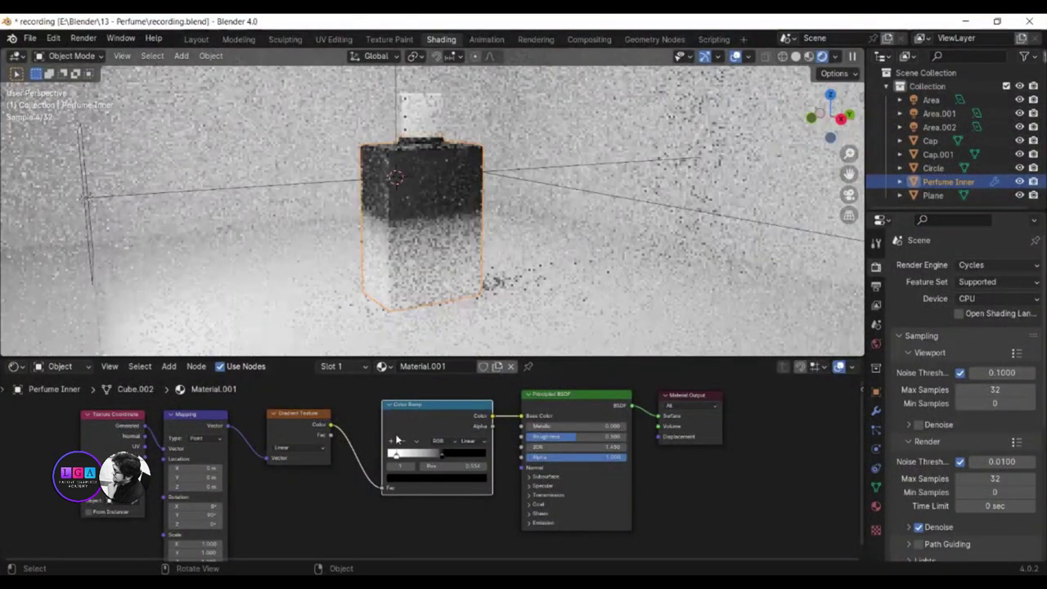
Step: Set the Color Ramp stop colours to black and light purple
{"action": "left_click", "coordinate": [396, 456]}
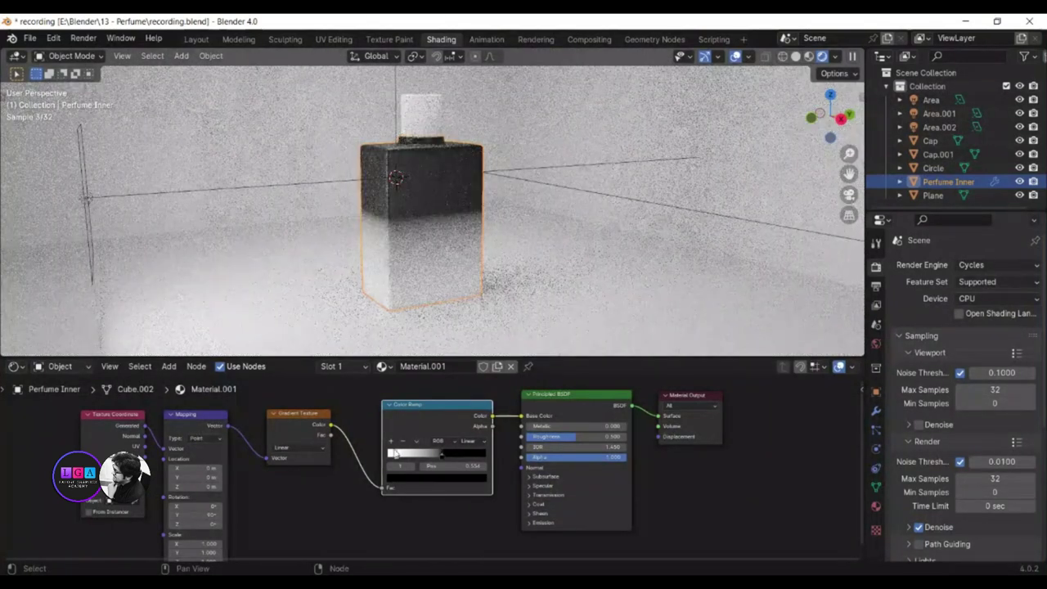
{"action": "left_click", "coordinate": [411, 479]}
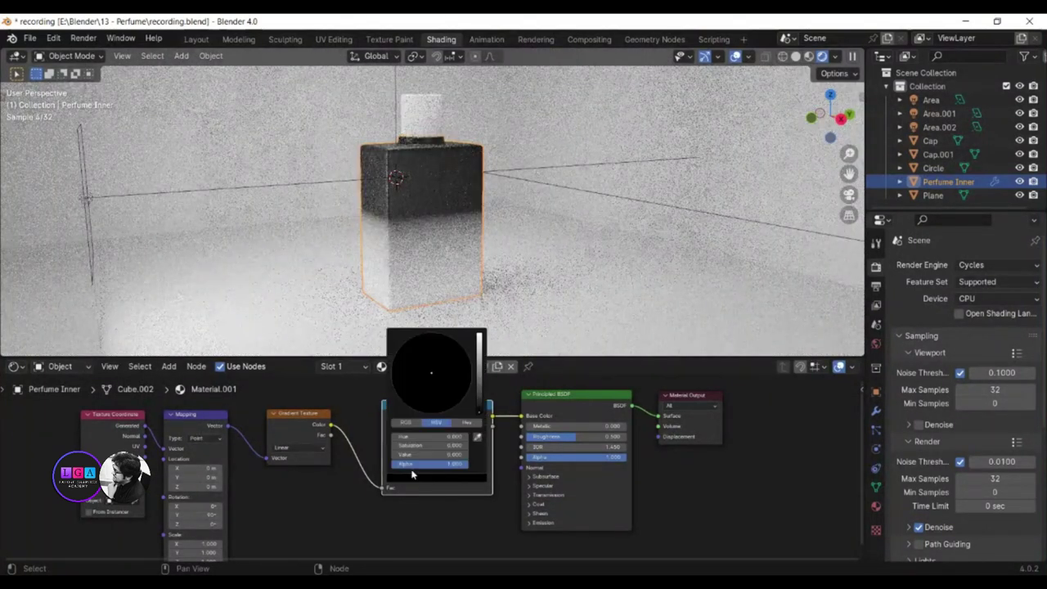
{"action": "left_click", "coordinate": [479, 346]}
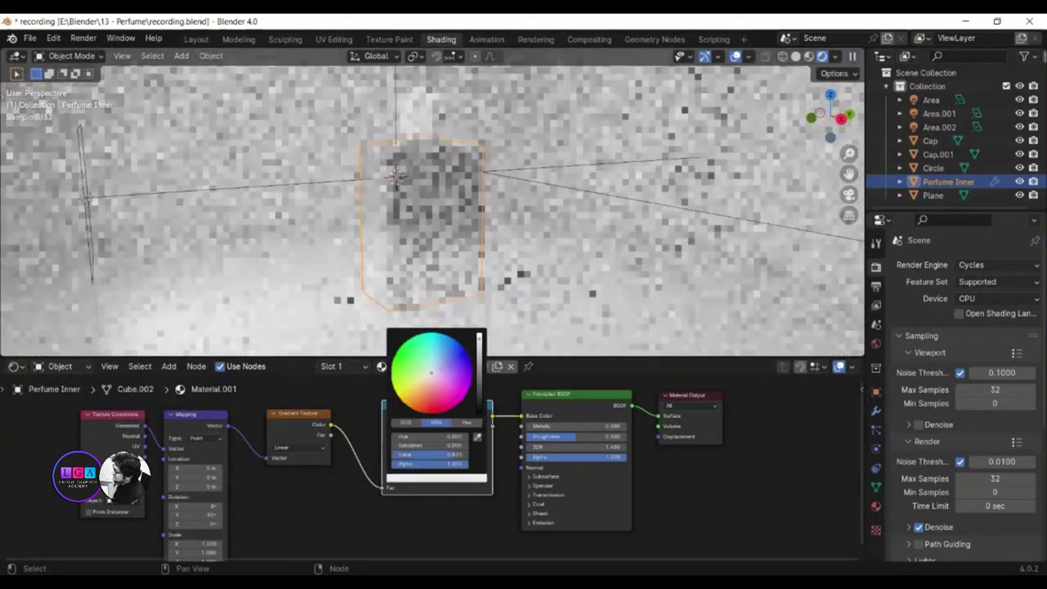
{"action": "left_click_drag", "start_coordinate": [480, 343], "coordinate": [473, 485]}
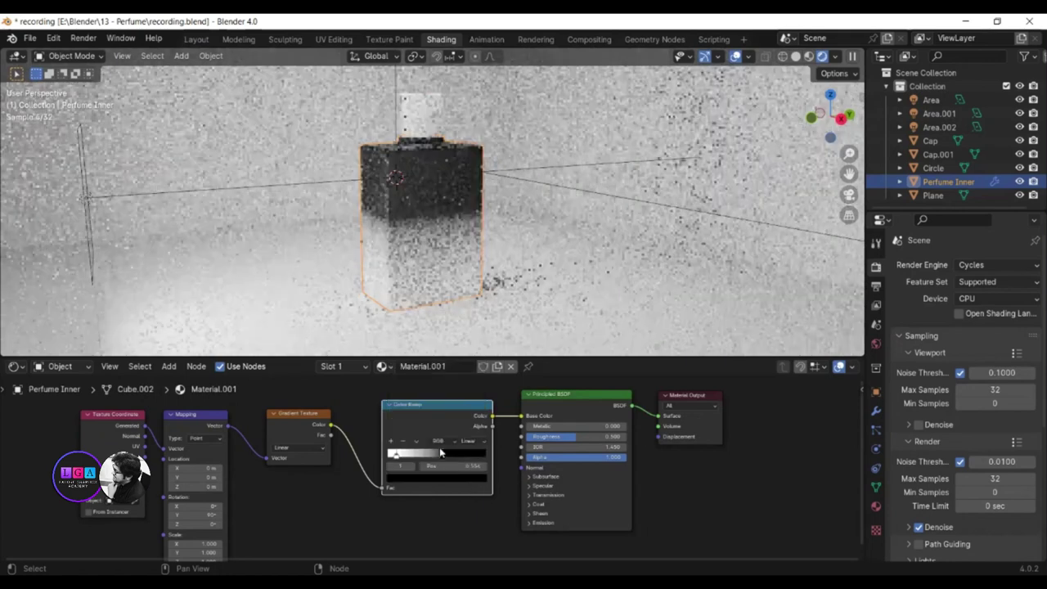
{"action": "left_click", "coordinate": [397, 458]}
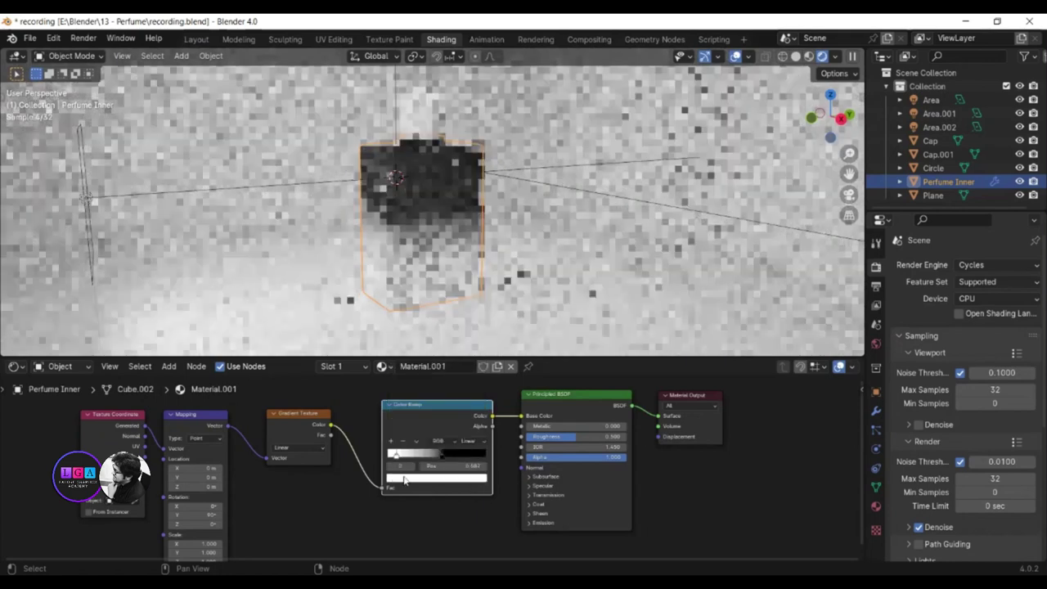
{"action": "left_click", "coordinate": [411, 481]}
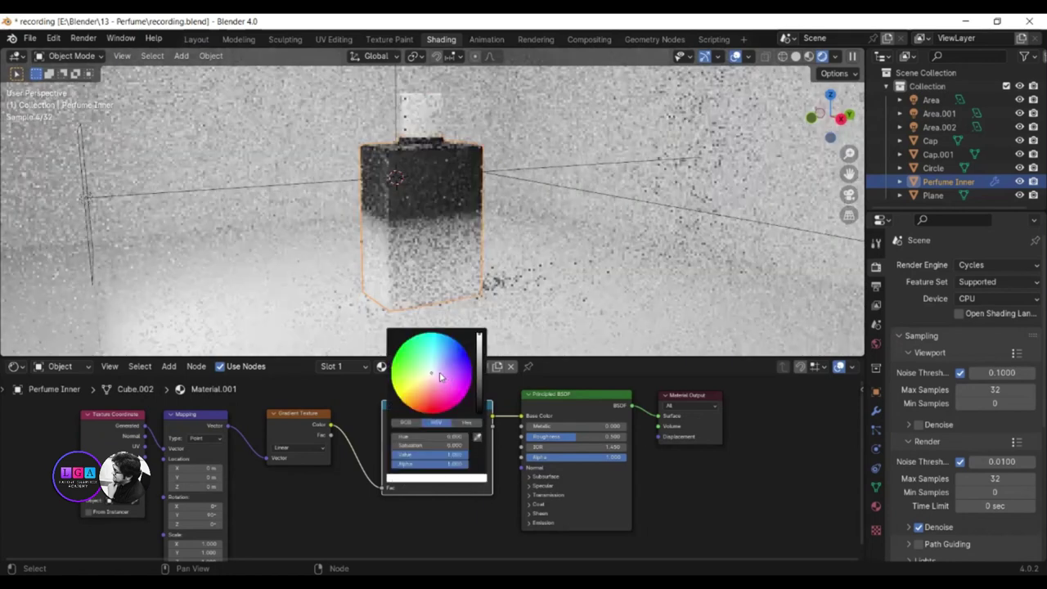
{"action": "left_click", "coordinate": [439, 370]}
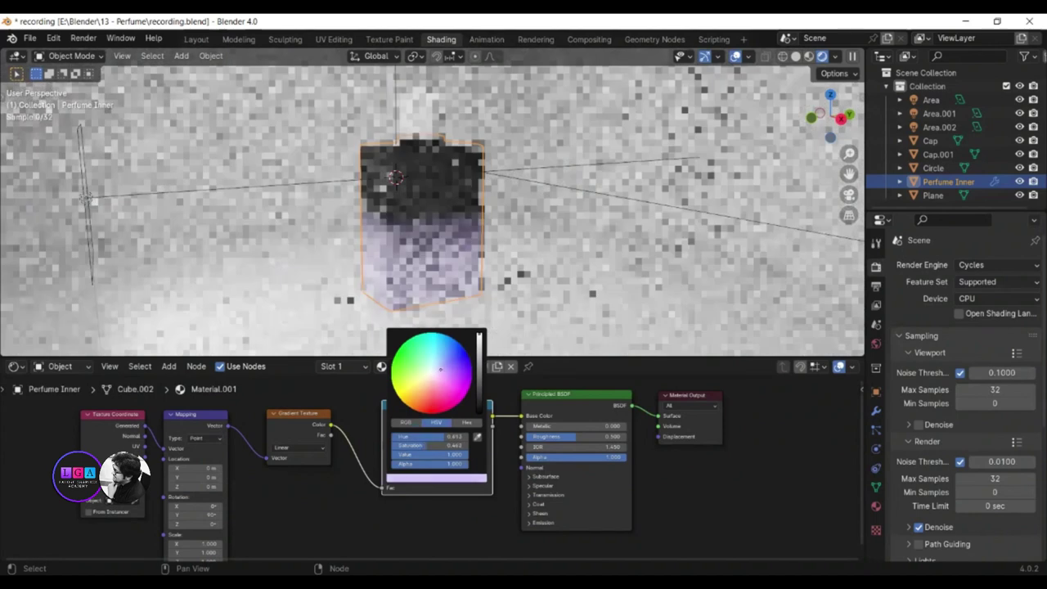
{"action": "left_click", "coordinate": [446, 374]}
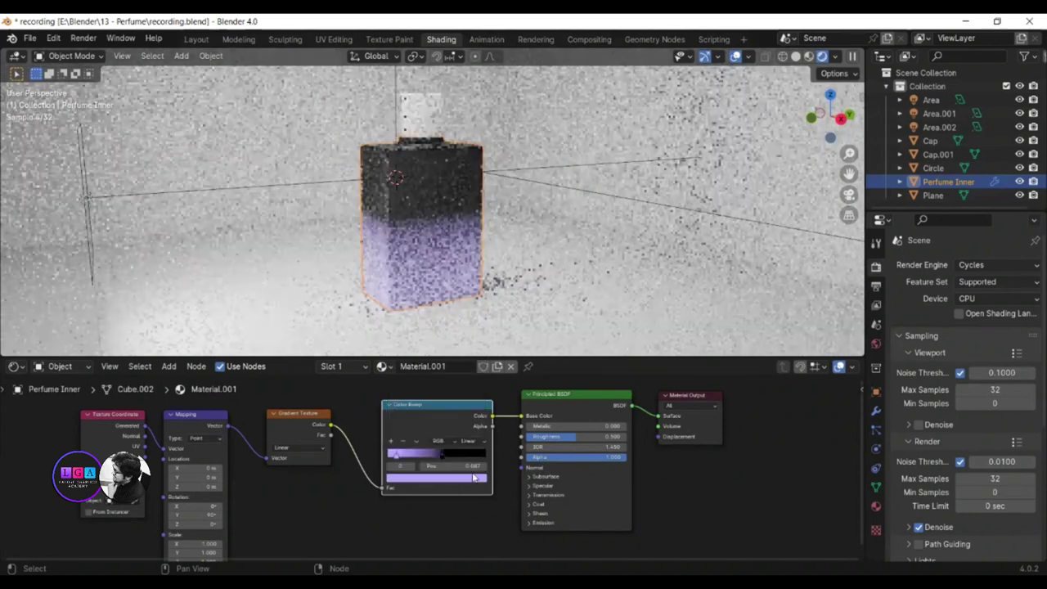
Step: Add a pink-purple middle stop near 0.18 and tidy the gradient node
{"action": "left_click", "coordinate": [393, 455]}
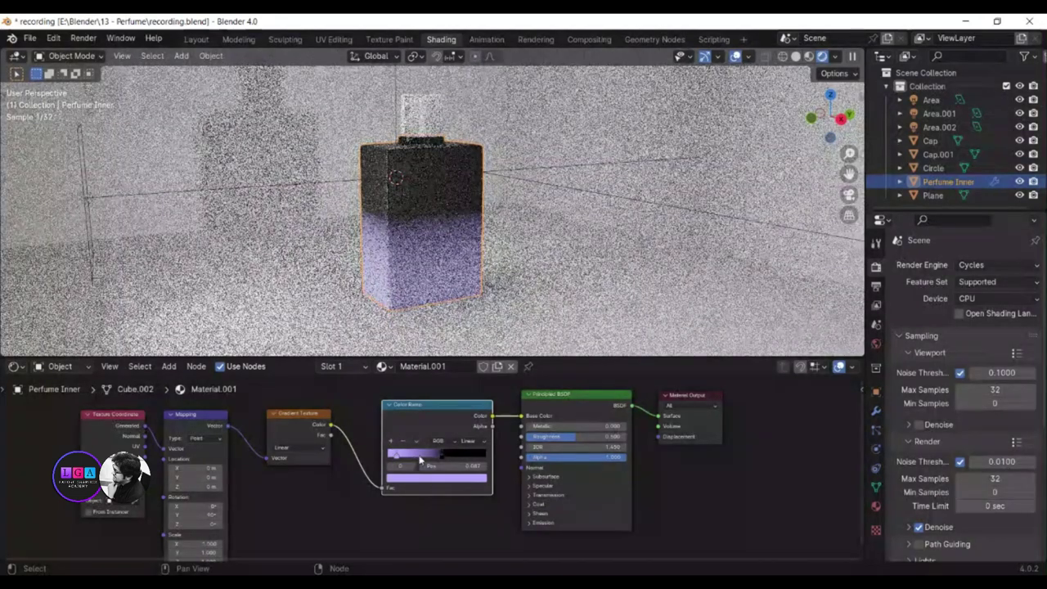
{"action": "left_click", "coordinate": [425, 454], "text": "ctrl"}
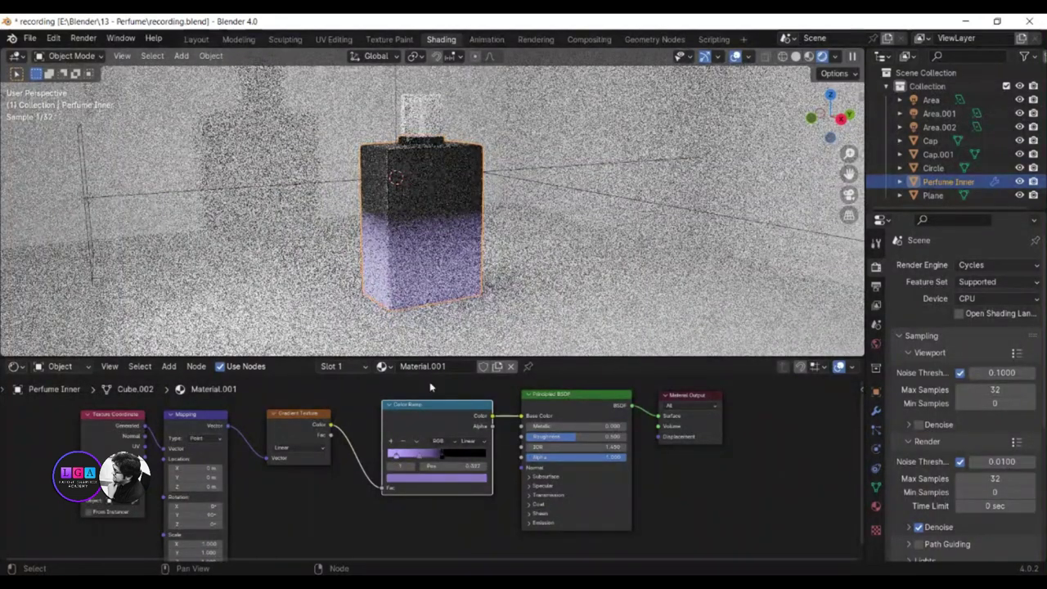
{"action": "left_click", "coordinate": [437, 477]}
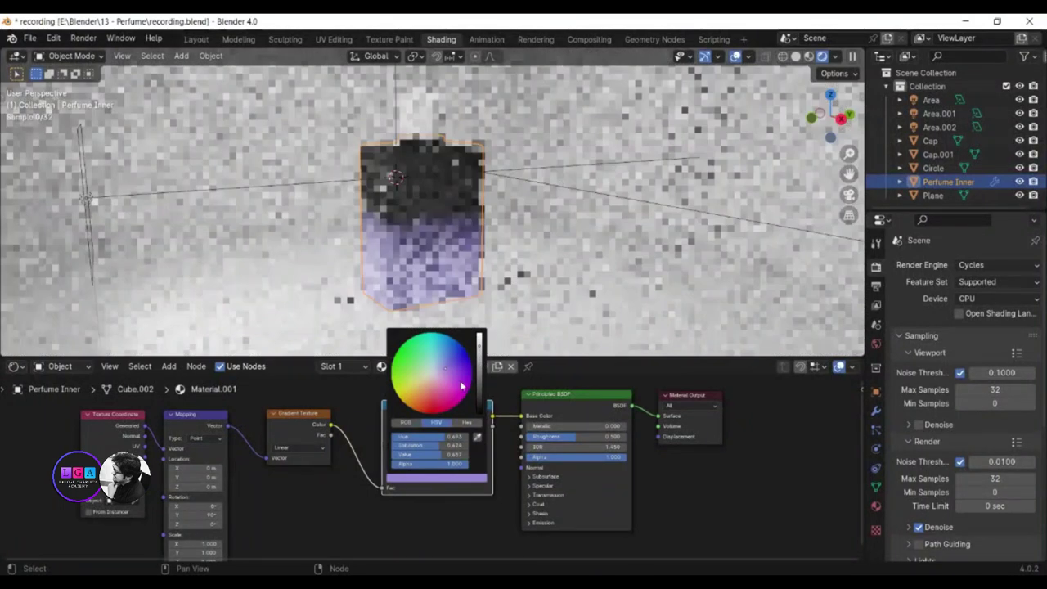
{"action": "left_click_drag", "start_coordinate": [446, 368], "coordinate": [445, 378]}
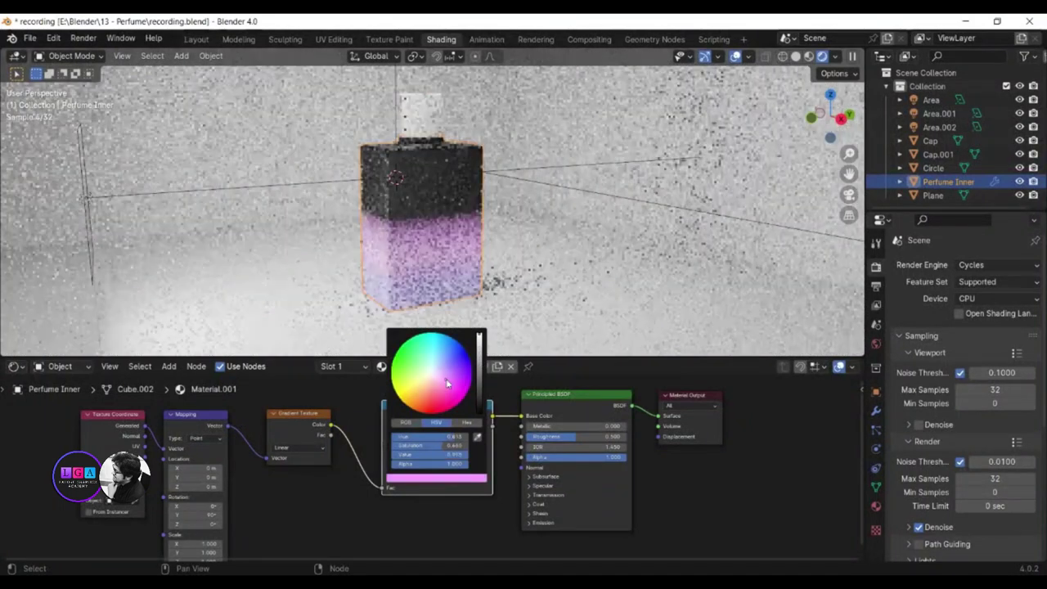
{"action": "left_click", "coordinate": [427, 454]}
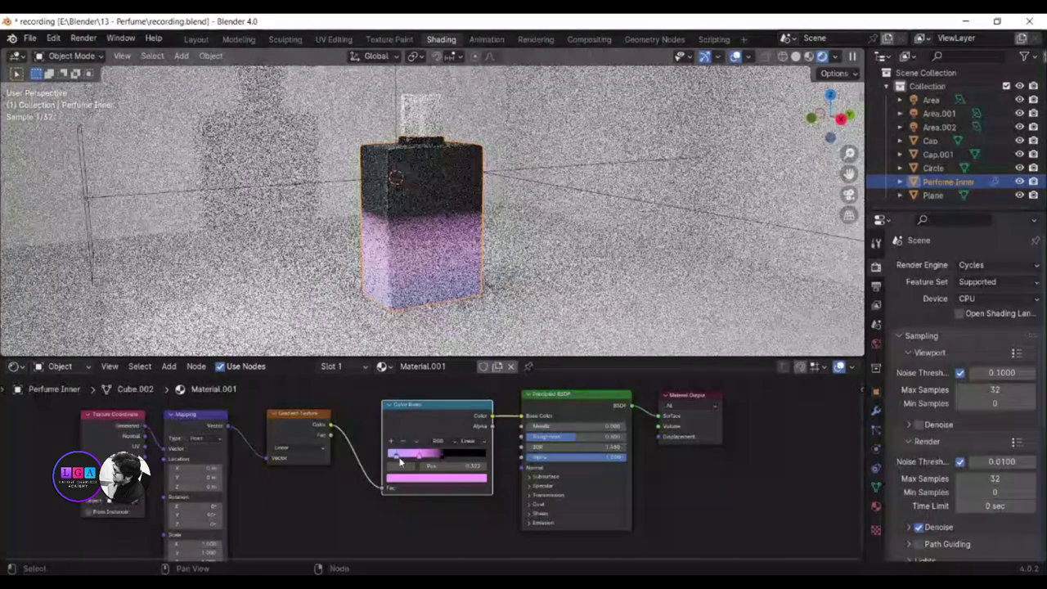
{"action": "left_click_drag", "start_coordinate": [413, 463], "coordinate": [425, 460]}
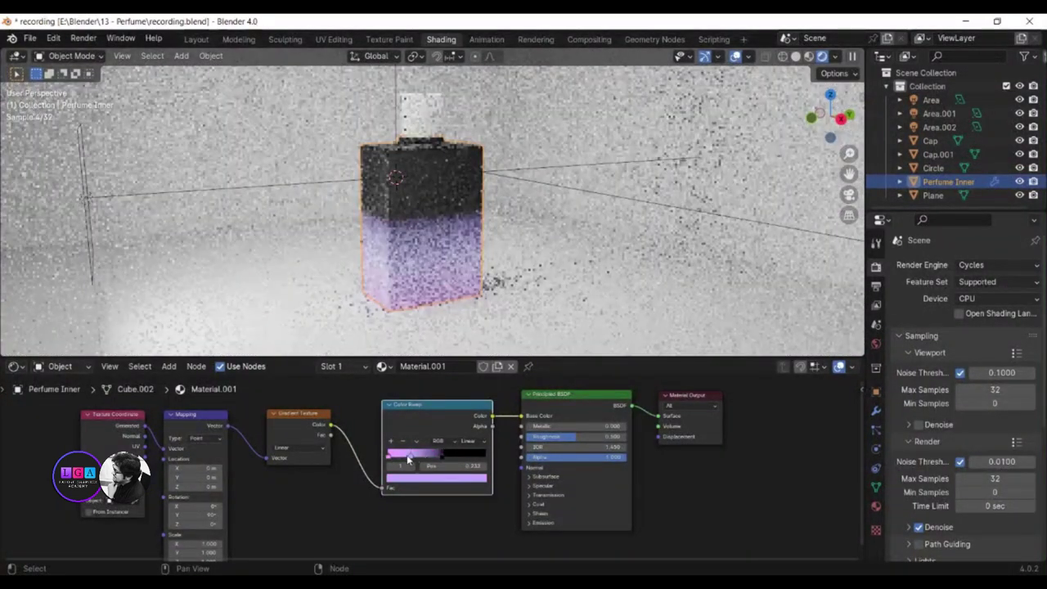
{"action": "left_click", "coordinate": [409, 460]}
{"action": "left_click_drag", "start_coordinate": [408, 459], "coordinate": [406, 459]}
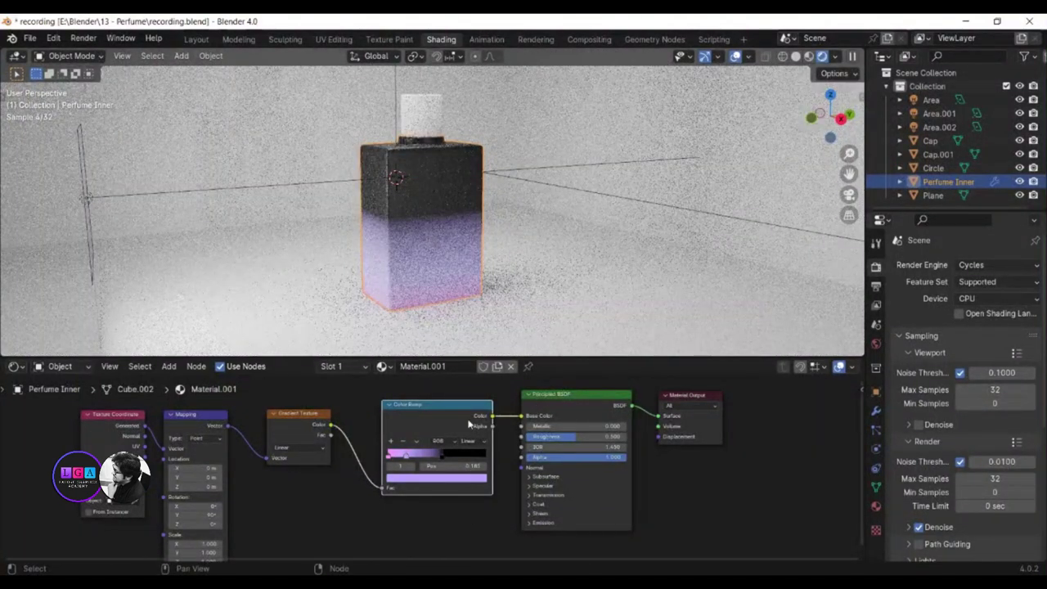
{"action": "left_click_drag", "start_coordinate": [439, 406], "coordinate": [410, 411]}
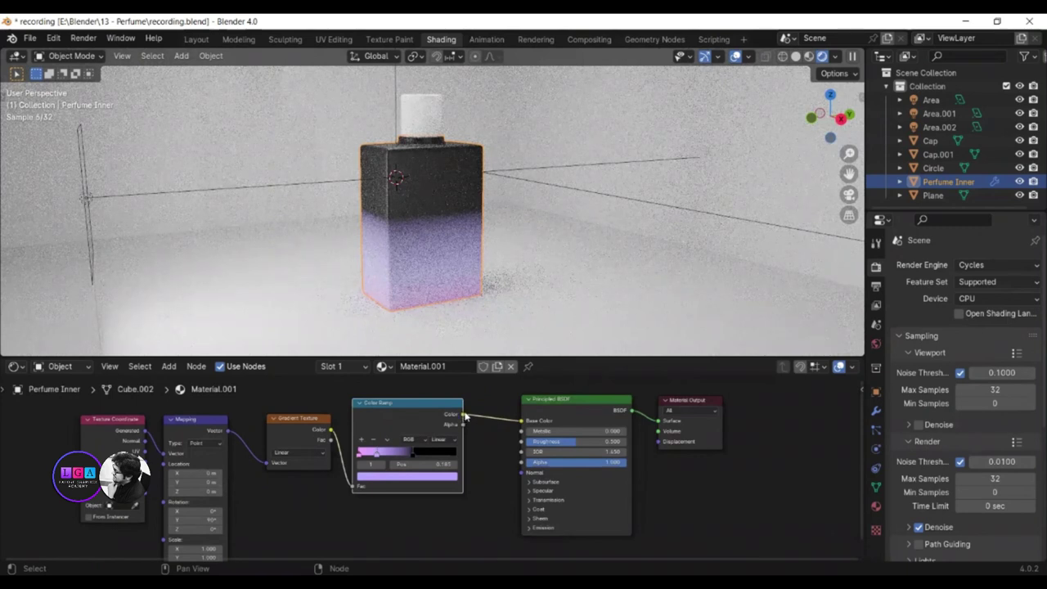
Step: Unlink the Color Ramp from Base Color, lower Roughness to 0.040, and expand Transmission
{"action": "left_click_drag", "start_coordinate": [464, 417], "coordinate": [492, 450]}
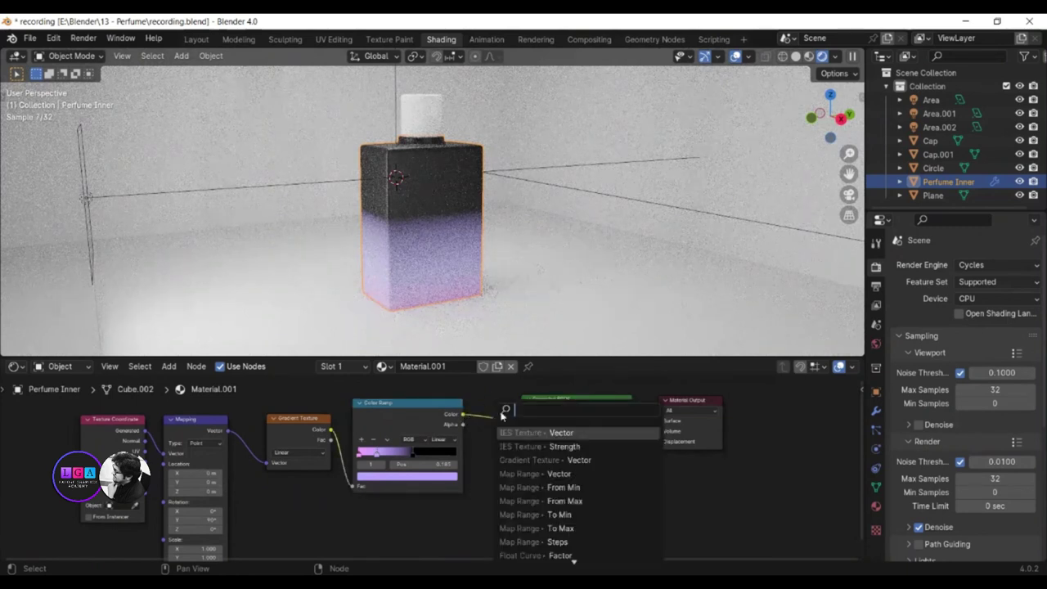
{"action": "key", "text": "Escape"}
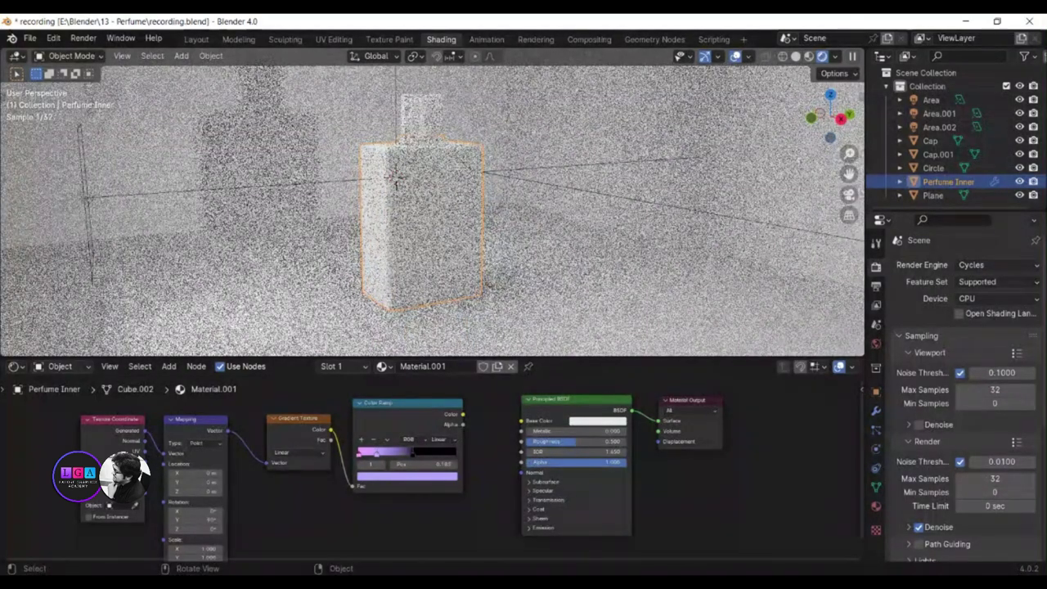
{"action": "left_click_drag", "start_coordinate": [565, 441], "coordinate": [531, 441]}
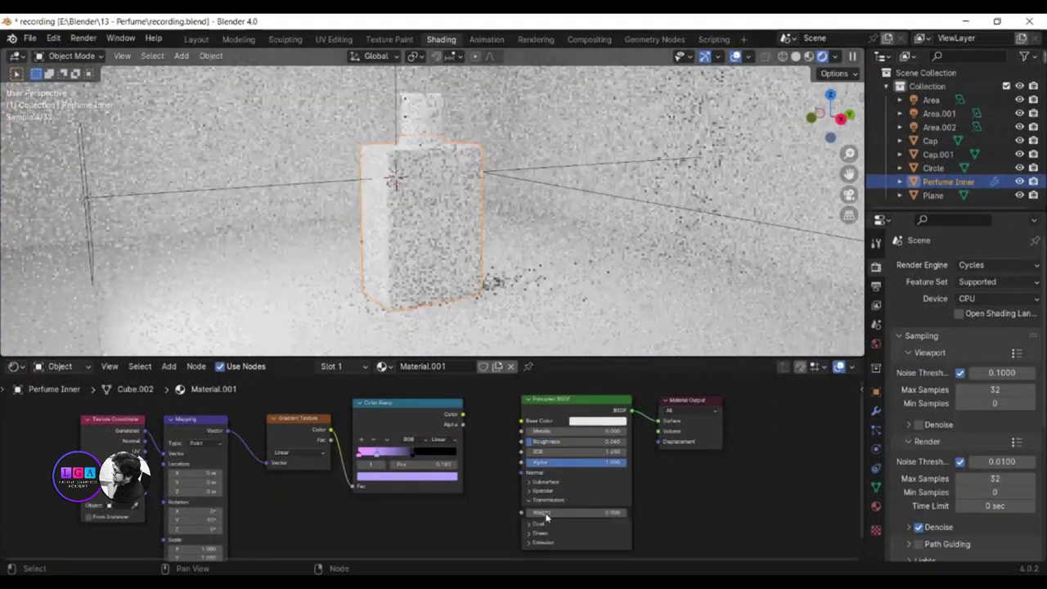
{"action": "left_click", "coordinate": [547, 499]}
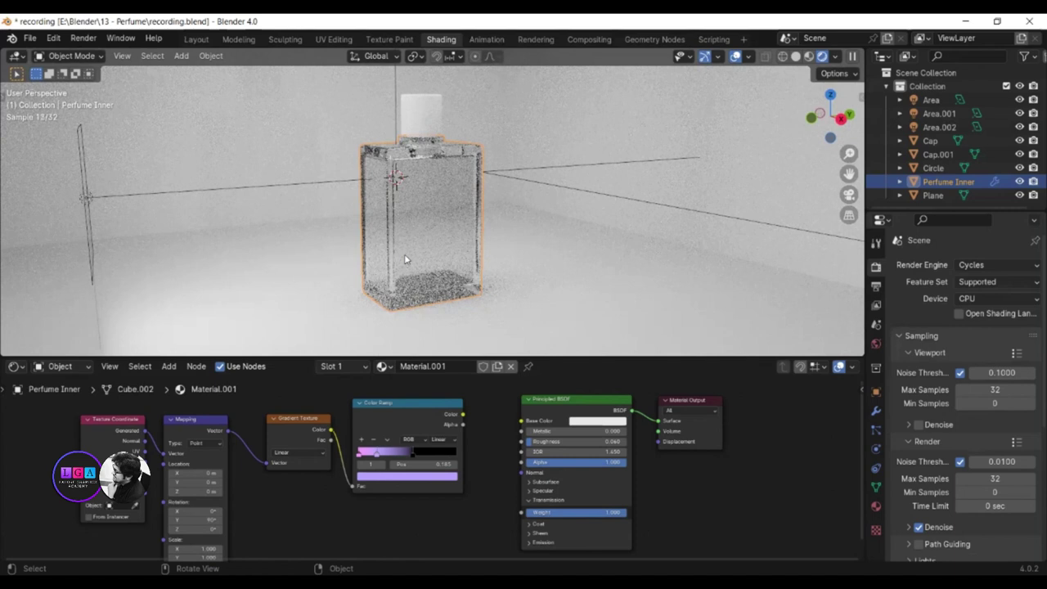
{"action": "mouse_move", "coordinate": [469, 155]}
{"action": "middle_mouse_down"}
{"action": "mouse_move", "coordinate": [470, 178]}
{"action": "mouse_move", "coordinate": [440, 240]}
{"action": "mouse_move", "coordinate": [461, 229]}
{"action": "middle_mouse_up"}
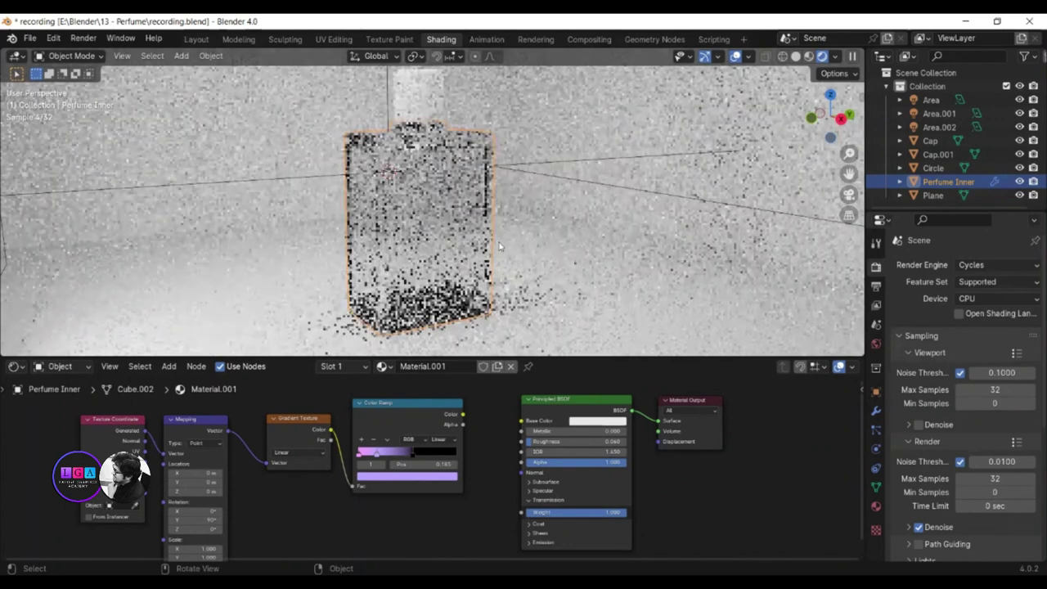
{"action": "mouse_move", "coordinate": [451, 246]}
{"action": "middle_mouse_down"}
{"action": "mouse_move", "coordinate": [510, 241]}
{"action": "mouse_move", "coordinate": [469, 243]}
{"action": "middle_mouse_up"}
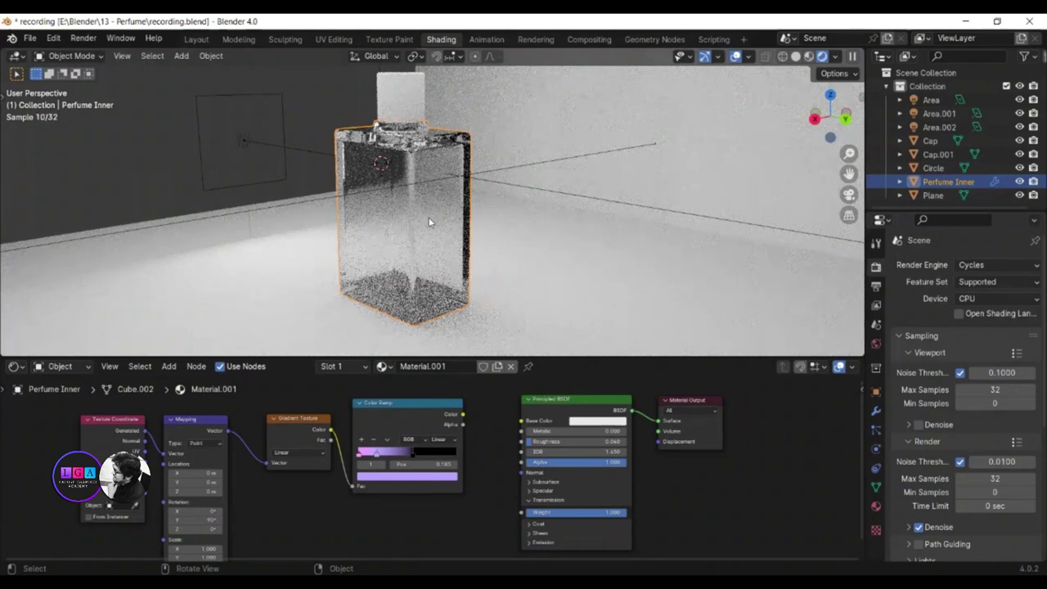
{"action": "middle_click_drag", "start_coordinate": [454, 314], "coordinate": [435, 301]}
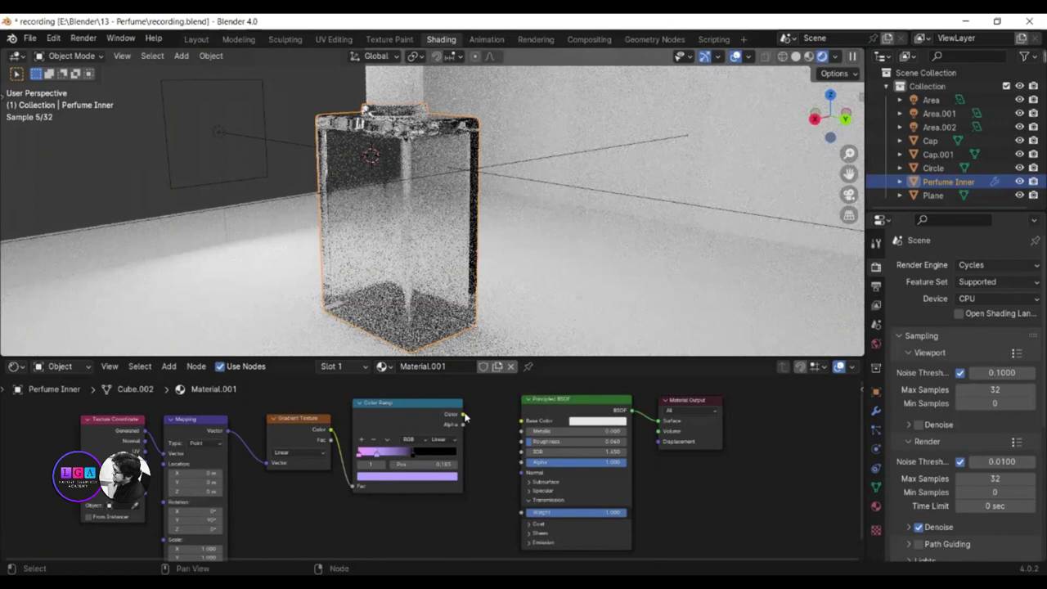
Step: Reconnect Color Ramp to Base Color, push the black stop right, and retint the lower stop pinkish purple
{"action": "left_click_drag", "start_coordinate": [463, 414], "coordinate": [482, 365]}
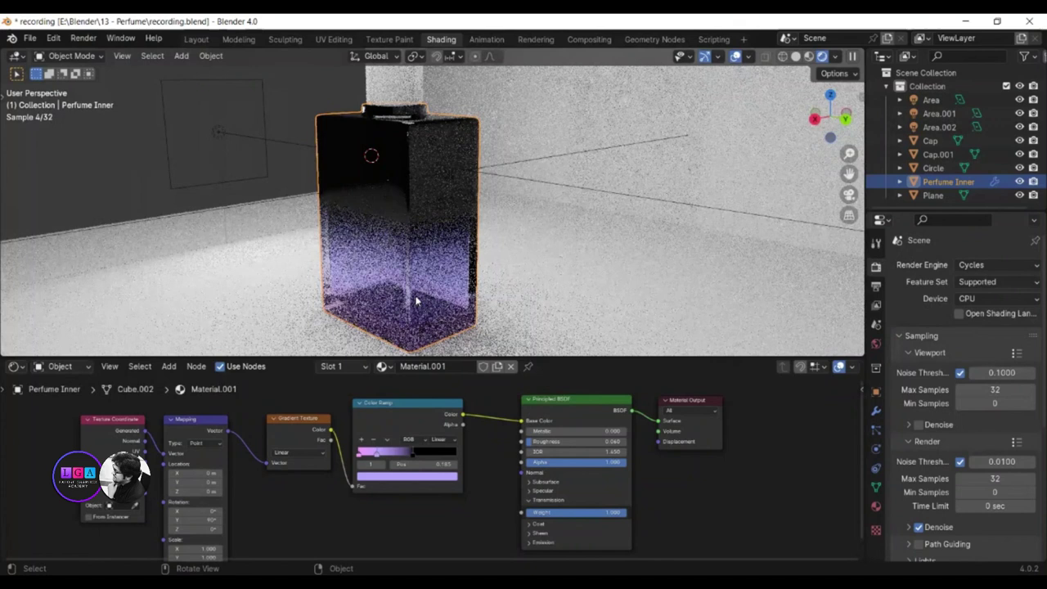
{"action": "left_click", "coordinate": [415, 455]}
{"action": "left_click_drag", "start_coordinate": [422, 458], "coordinate": [422, 458]}
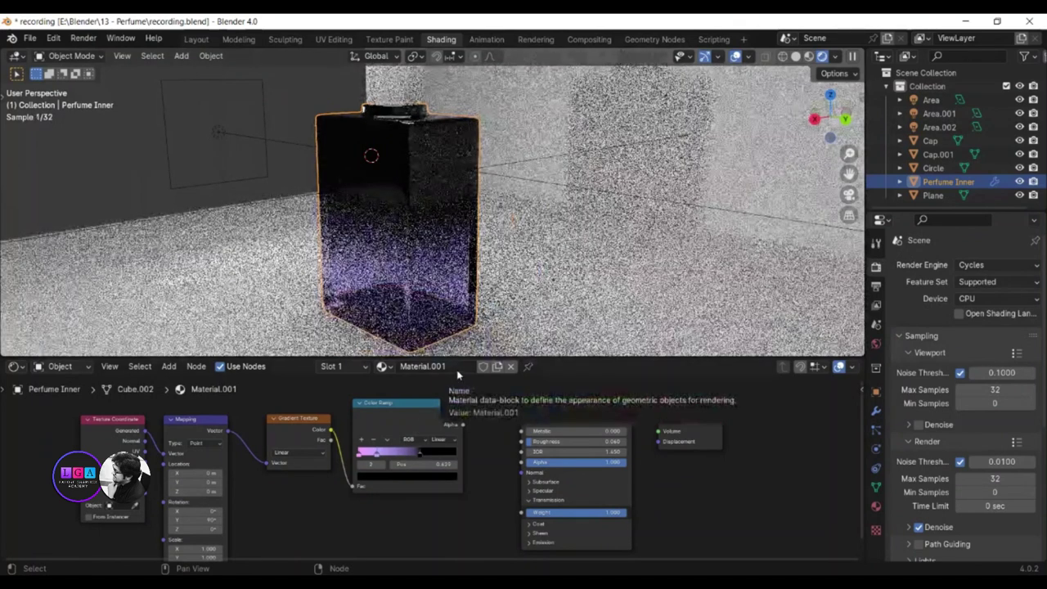
{"action": "left_click", "coordinate": [360, 459]}
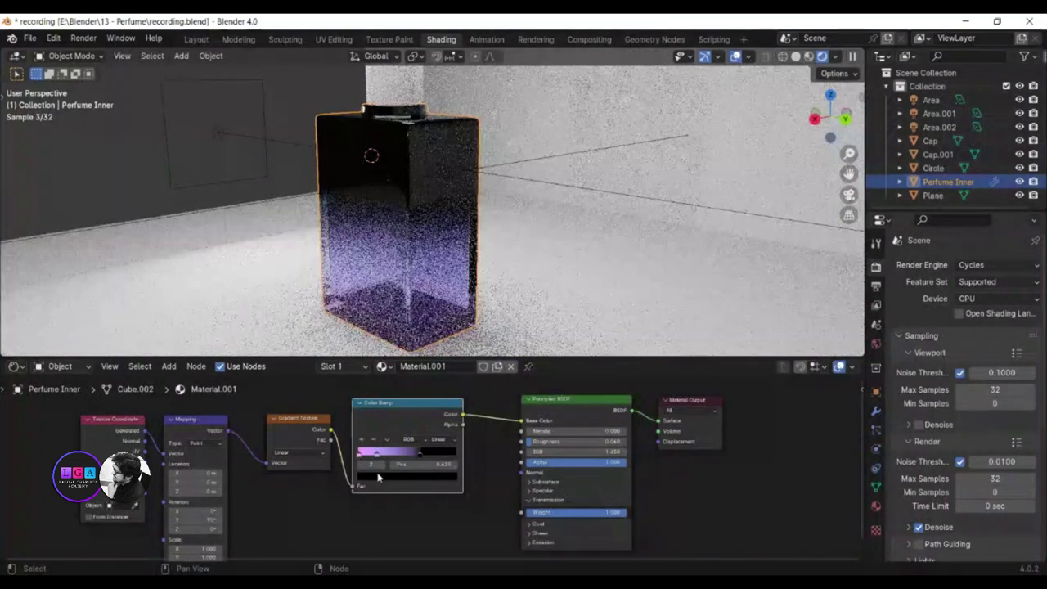
{"action": "left_click", "coordinate": [393, 454]}
{"action": "left_click", "coordinate": [407, 477]}
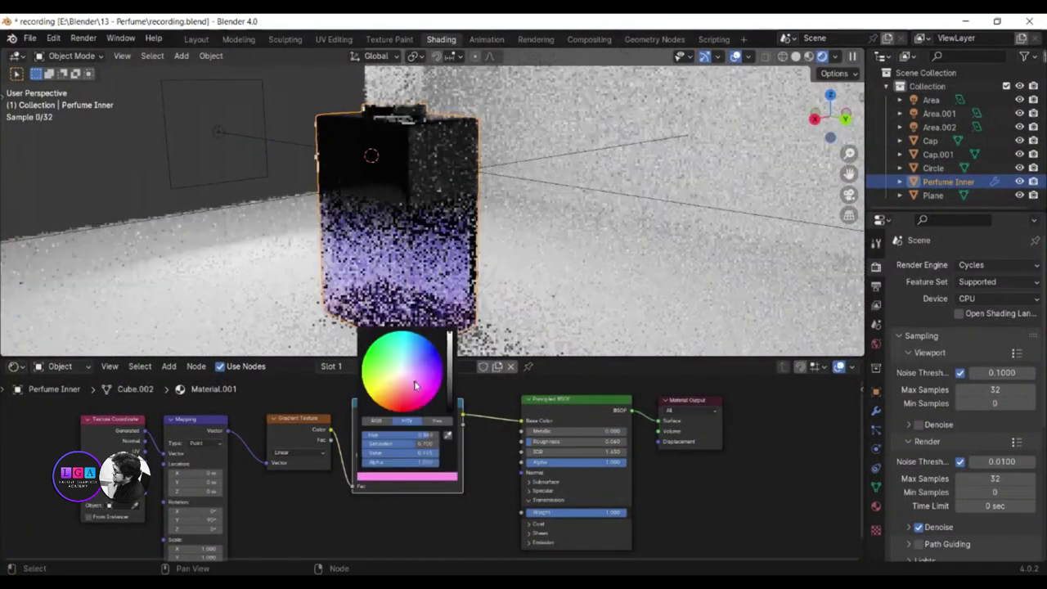
{"action": "left_click", "coordinate": [412, 384]}
{"action": "left_click", "coordinate": [409, 389]}
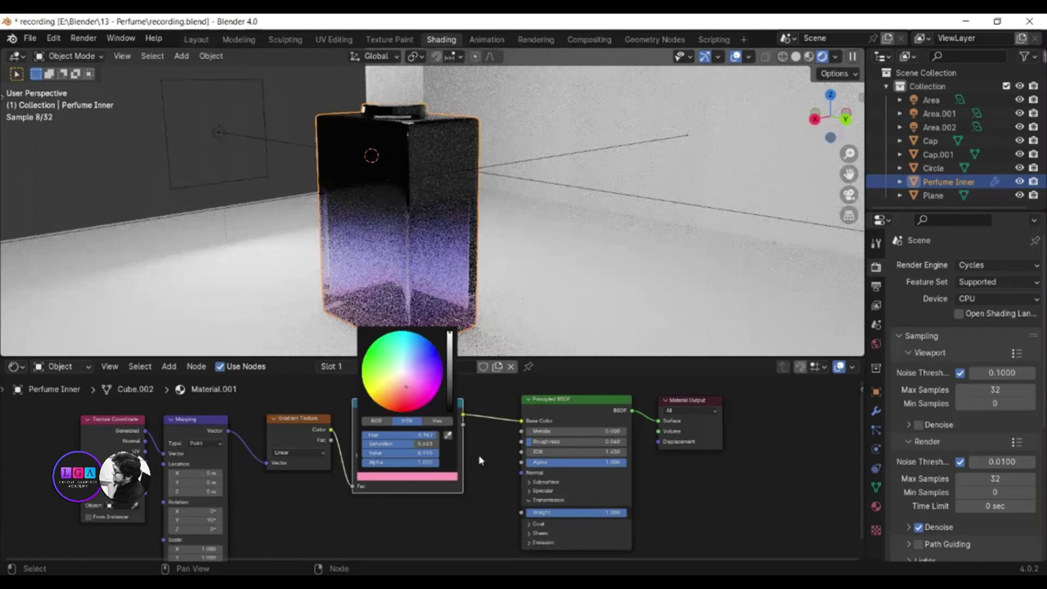
{"action": "left_click", "coordinate": [473, 450]}
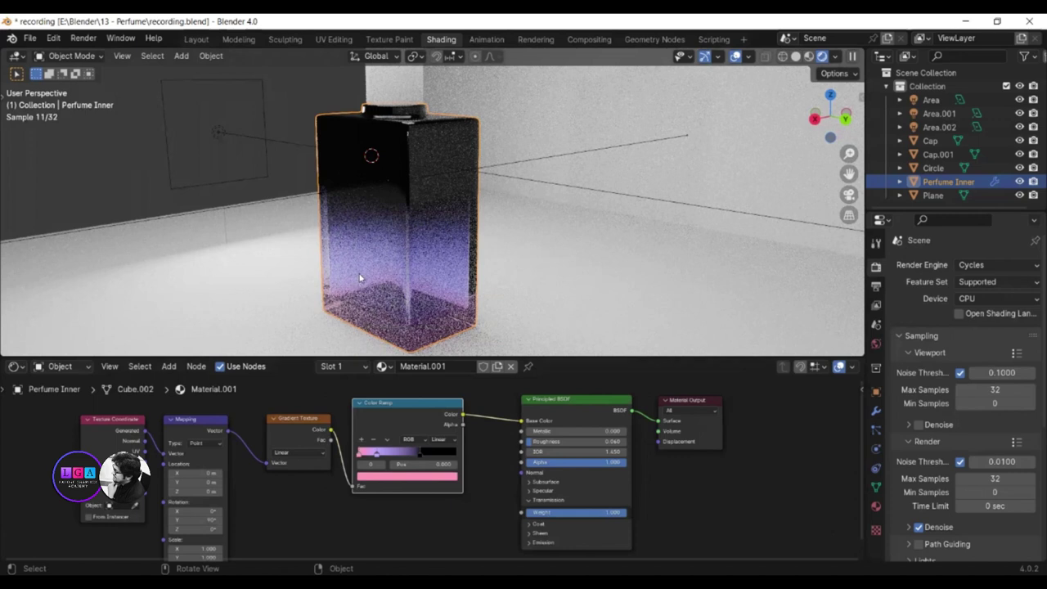
Step: Confirm the bottle's placement, set the black stop to 0.785, and tidy the shader nodes
{"action": "key", "text": "g"}
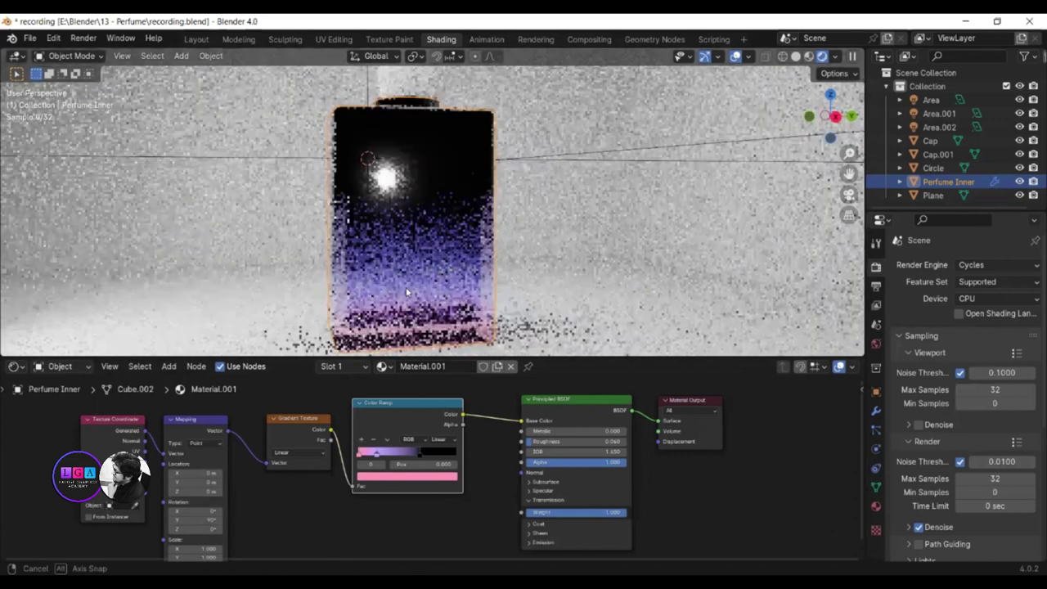
{"action": "left_click", "coordinate": [450, 278]}
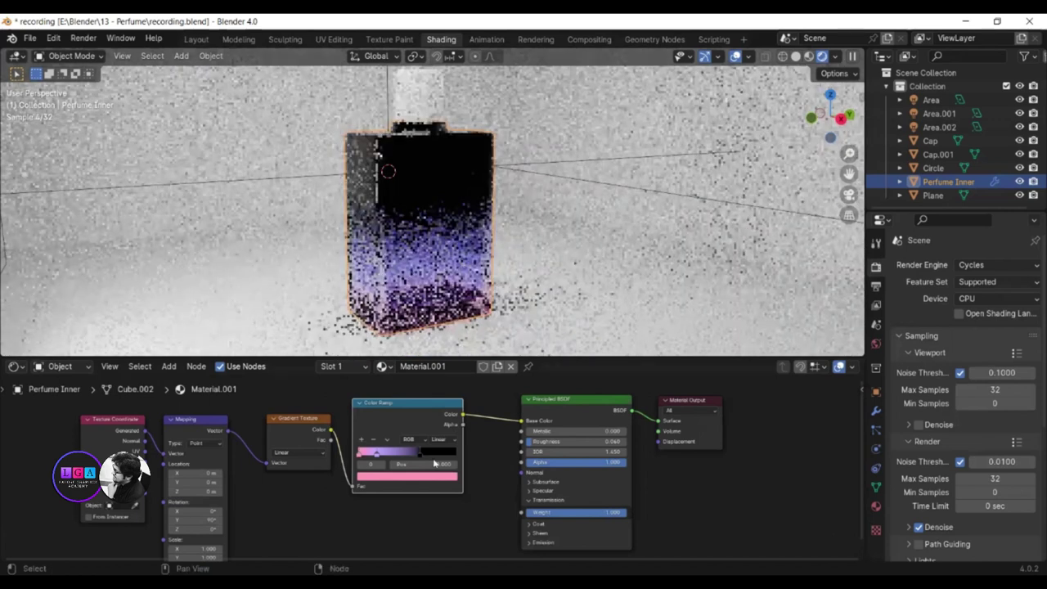
{"action": "left_click_drag", "start_coordinate": [422, 454], "coordinate": [431, 458]}
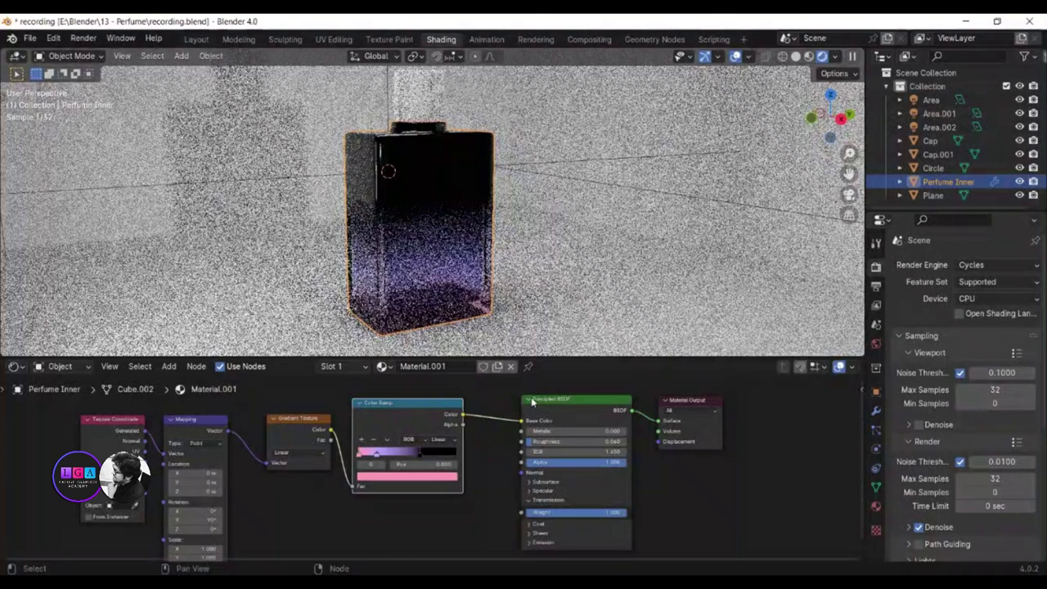
{"action": "key", "text": "ctrl+z"}
{"action": "scroll", "coordinate": [266, 474], "scroll_direction": "down", "scroll_amount": 1}
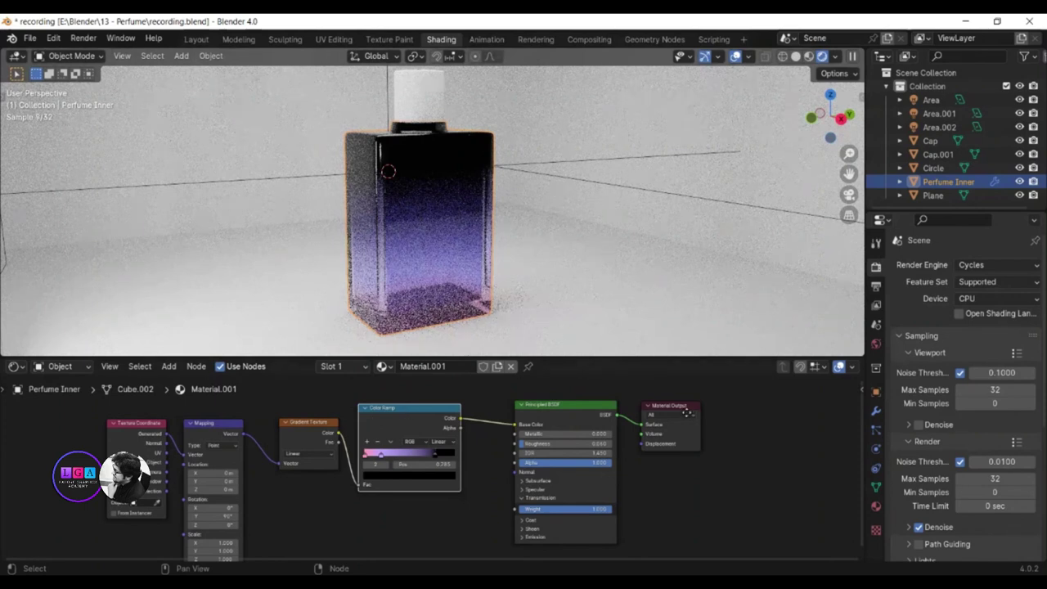
{"action": "left_click_drag", "start_coordinate": [574, 412], "coordinate": [584, 410]}
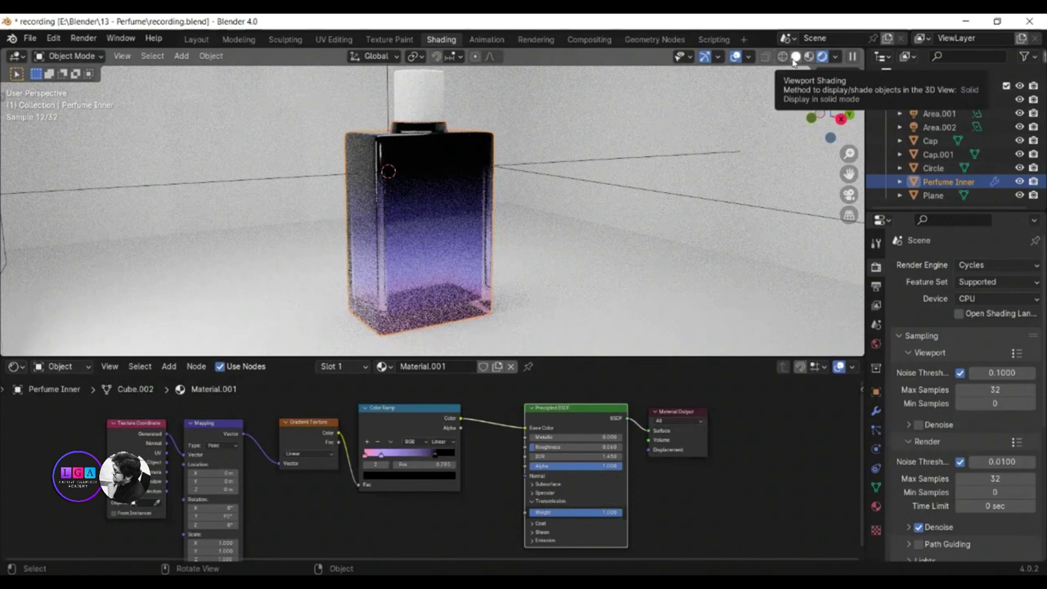
Step: Switch to Solid and then Wireframe shading, and enter Edit Mode on Perfume Inner
{"action": "key", "text": "z"}
{"action": "left_click", "coordinate": [461, 230]}
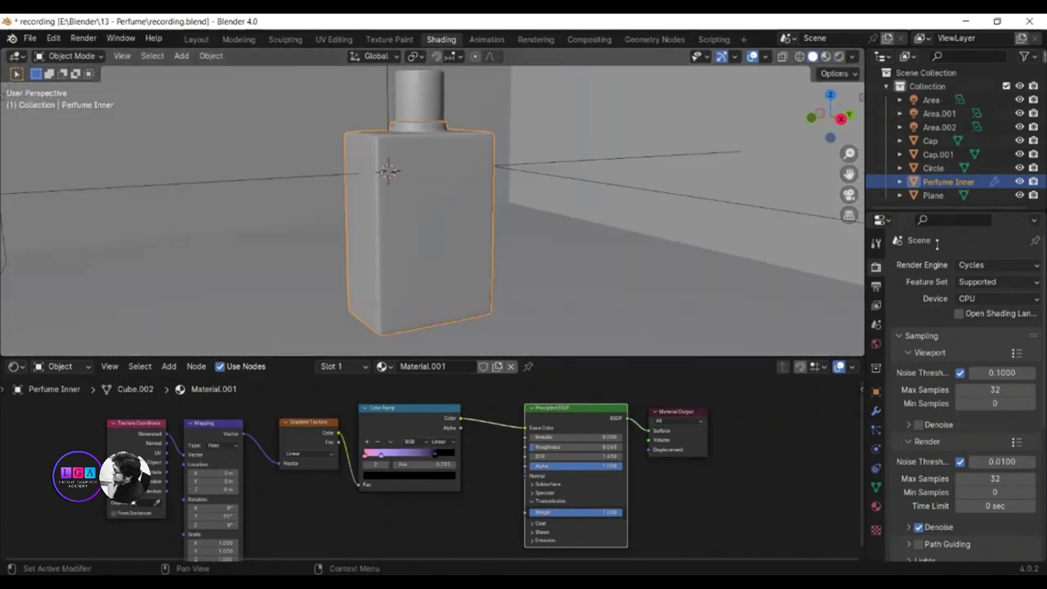
{"action": "left_click_drag", "start_coordinate": [938, 209], "coordinate": [938, 246]}
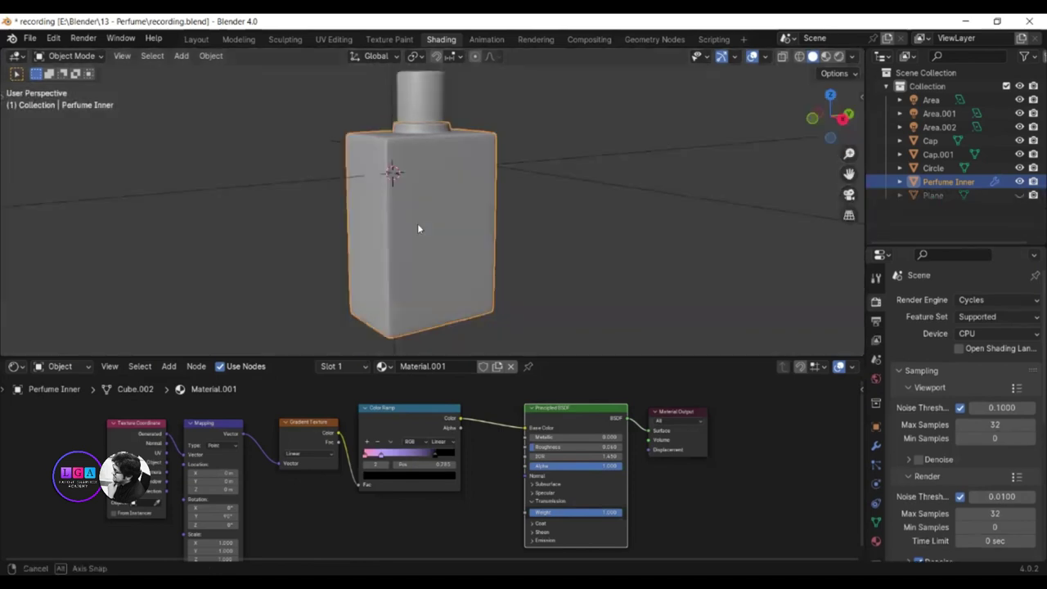
{"action": "mouse_move", "coordinate": [417, 224]}
{"action": "middle_mouse_down"}
{"action": "mouse_move", "coordinate": [474, 229]}
{"action": "mouse_move", "coordinate": [210, 215]}
{"action": "mouse_move", "coordinate": [311, 222]}
{"action": "middle_mouse_up"}
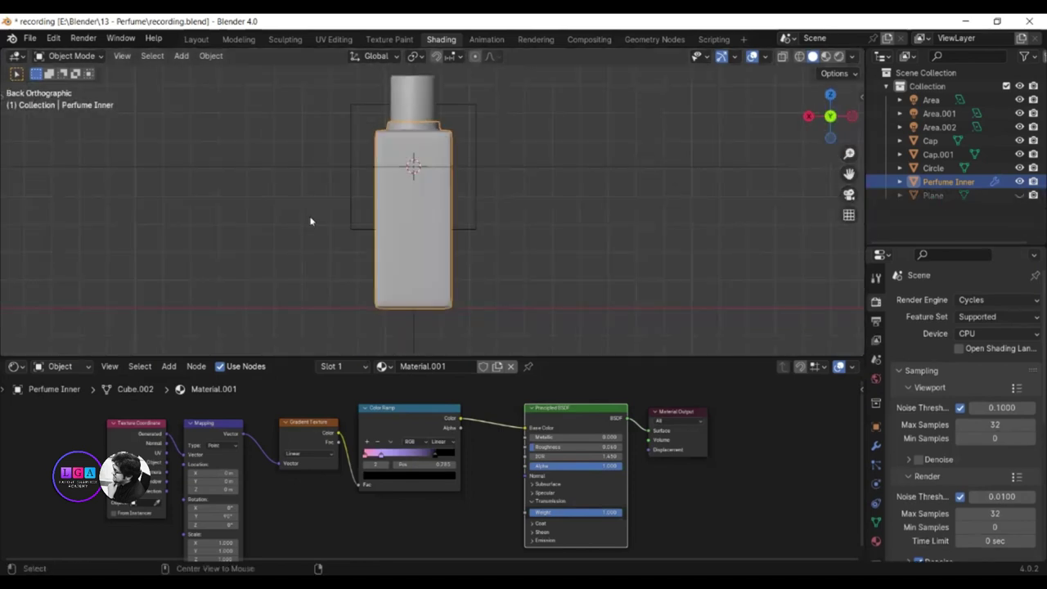
{"action": "left_click", "coordinate": [799, 58]}
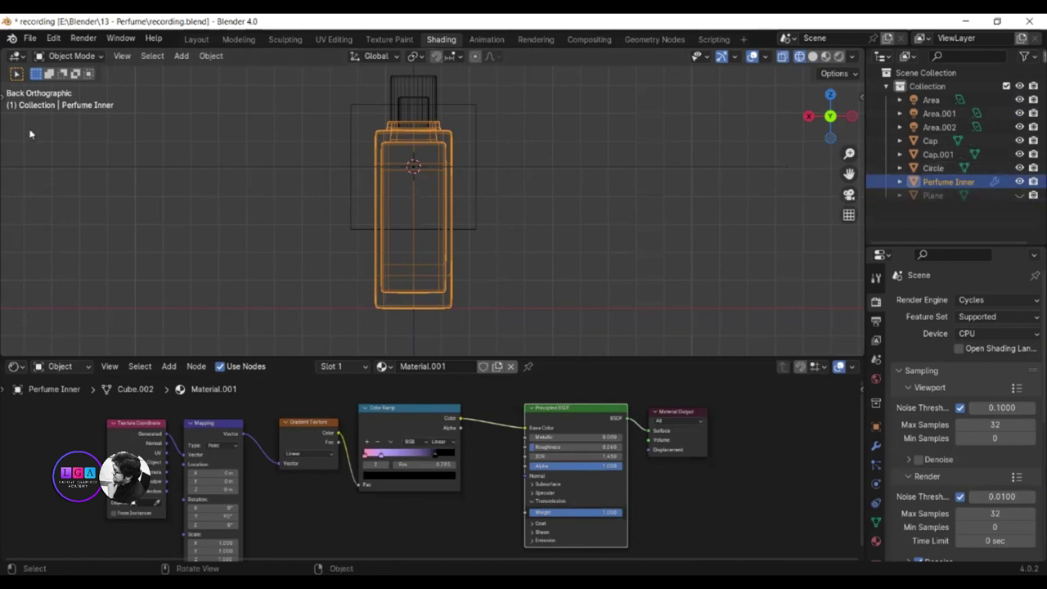
{"action": "key", "text": "Tab"}
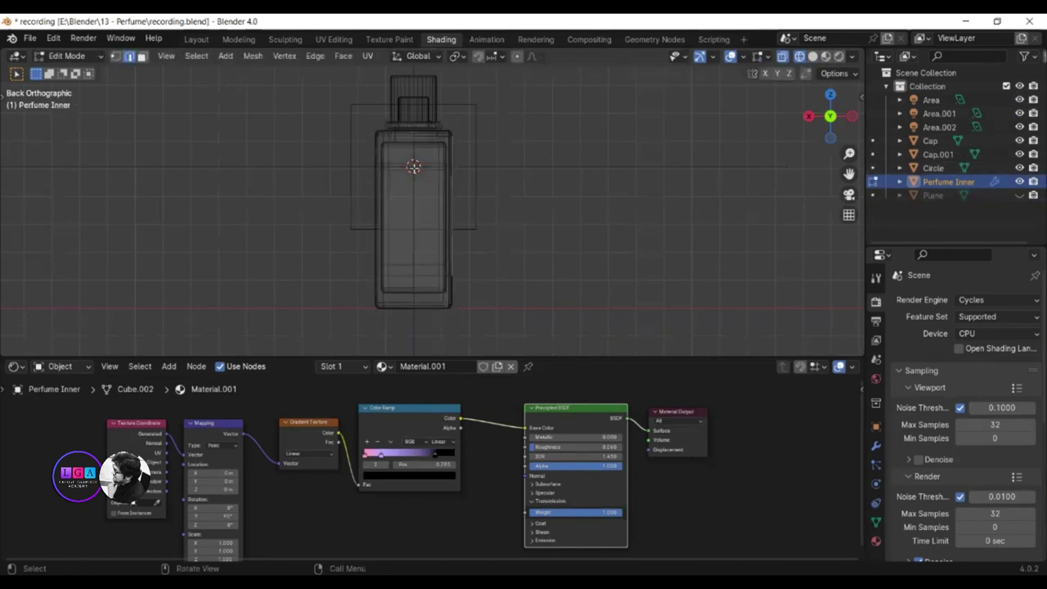
Step: Box-select the bottle mesh's side strip and duplicate it in place
{"action": "scroll", "coordinate": [414, 166], "scroll_direction": "up", "scroll_amount": 1}
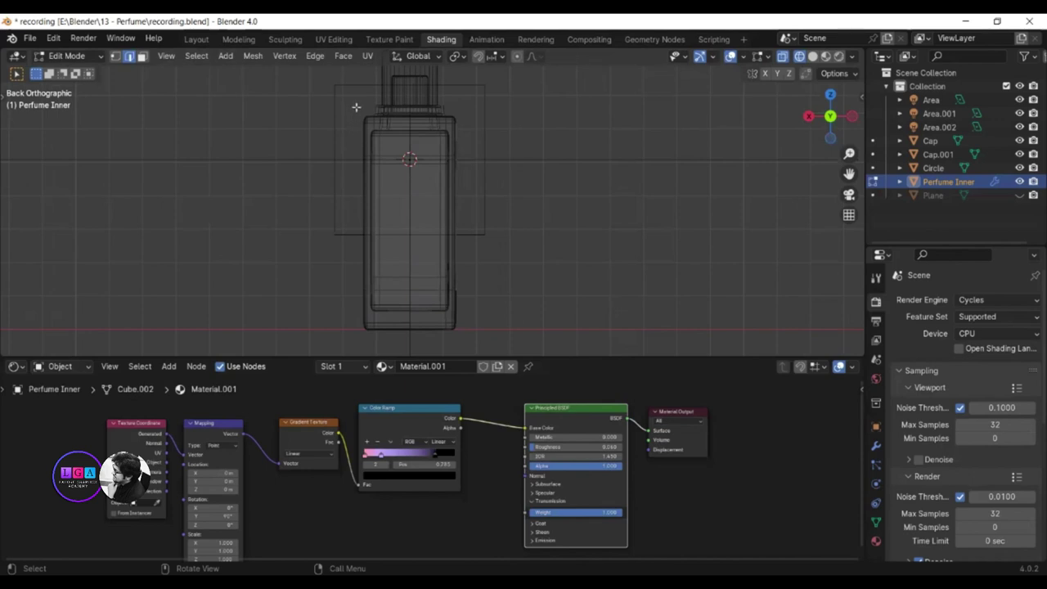
{"action": "left_click_drag", "start_coordinate": [356, 106], "coordinate": [367, 340]}
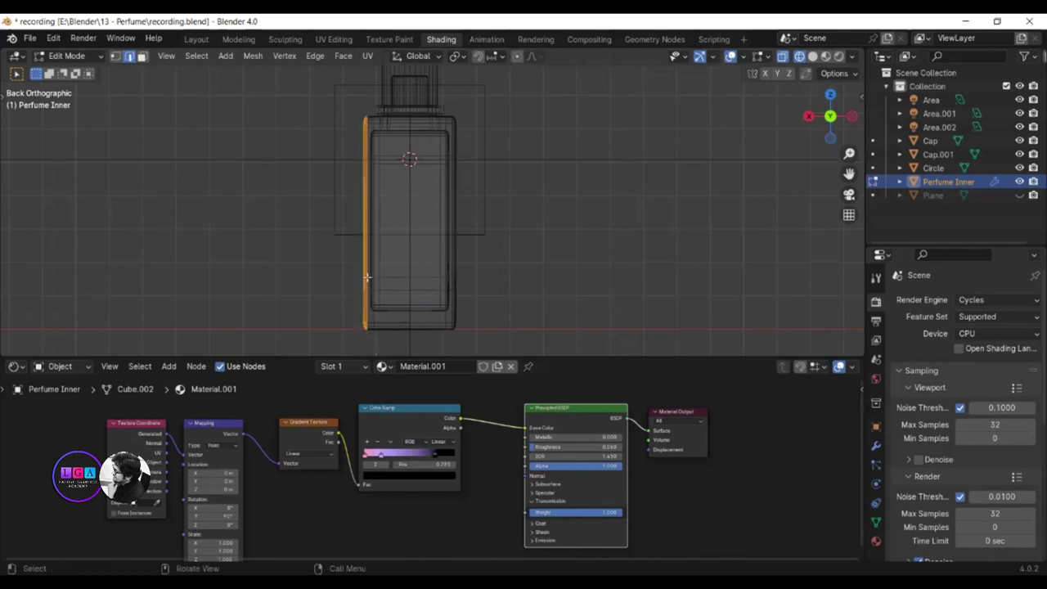
{"action": "mouse_move", "coordinate": [331, 270]}
{"action": "middle_mouse_down"}
{"action": "mouse_move", "coordinate": [423, 289]}
{"action": "mouse_move", "coordinate": [600, 261]}
{"action": "middle_mouse_up"}
{"action": "left_click", "coordinate": [622, 254]}
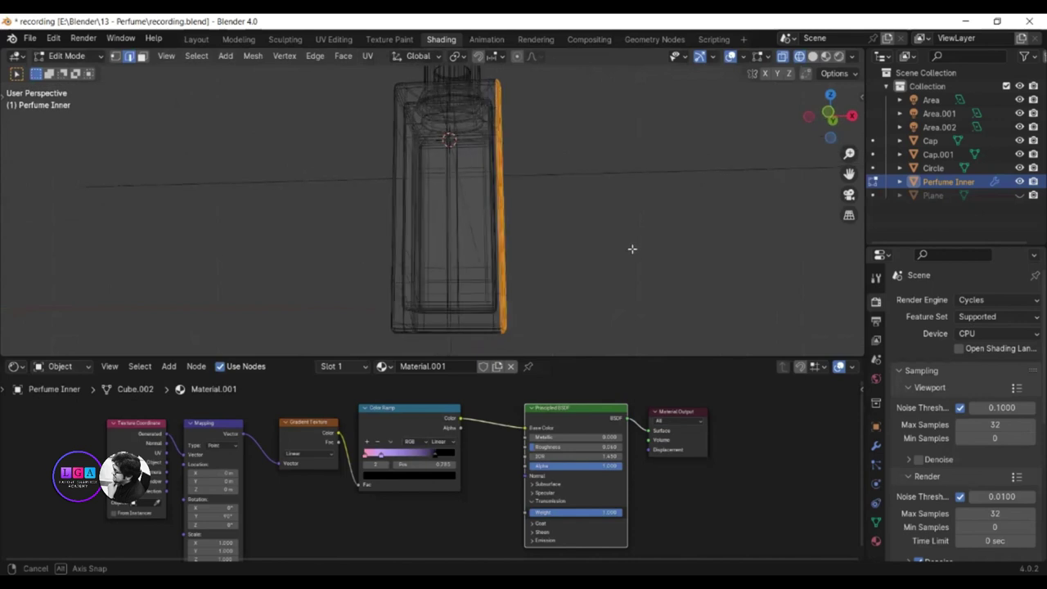
{"action": "middle_click_drag", "start_coordinate": [631, 247], "coordinate": [453, 234]}
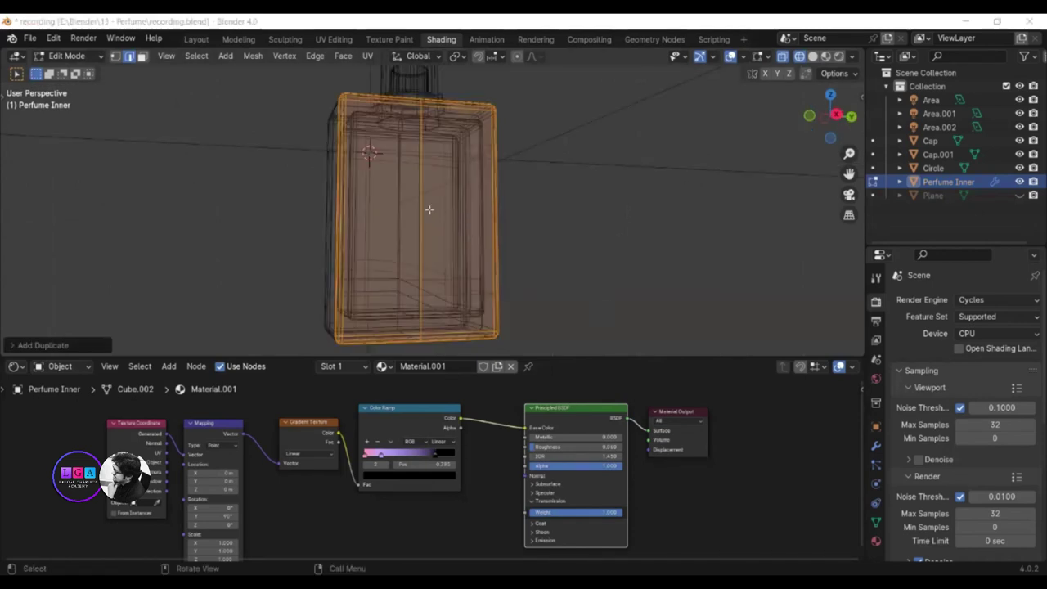
{"action": "scroll", "coordinate": [457, 227], "scroll_direction": "down", "scroll_amount": 1}
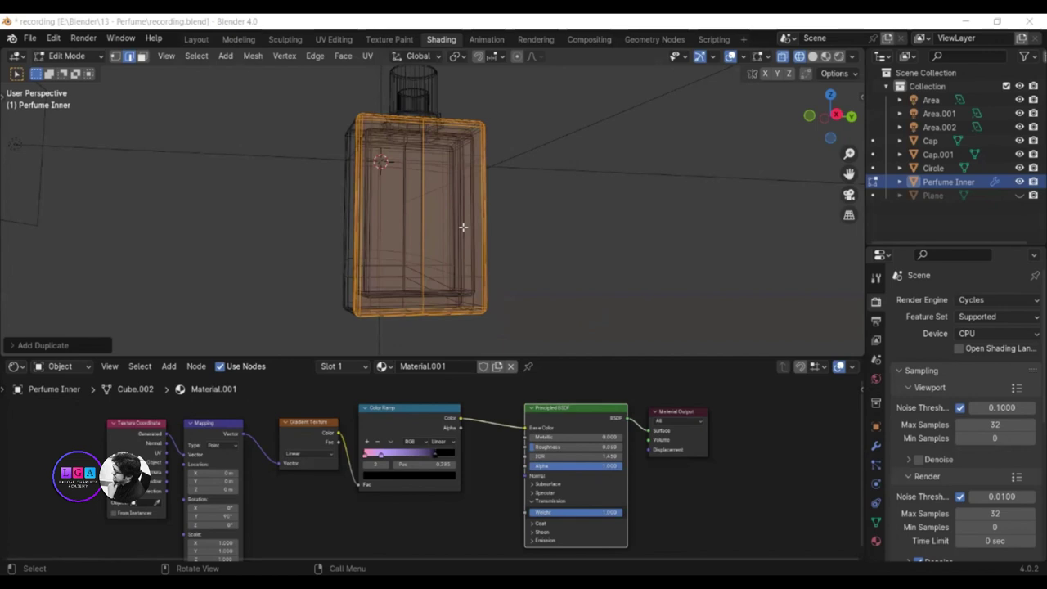
{"action": "scroll", "coordinate": [454, 226], "scroll_direction": "up", "scroll_amount": 1}
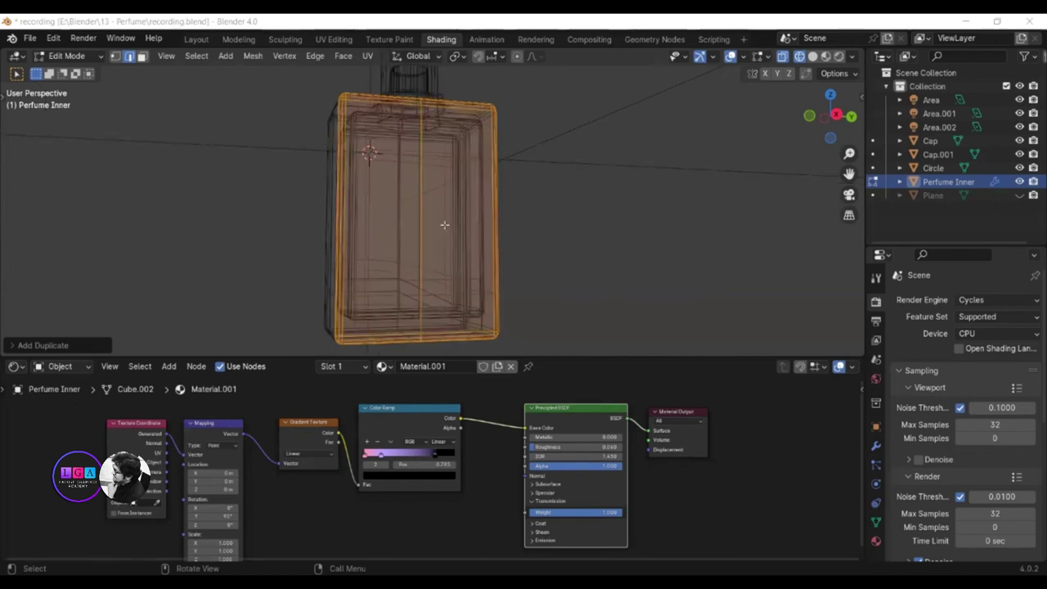
Step: Select the outer shell with L and separate it into Perfume Inner.001
{"action": "left_click", "coordinate": [540, 242]}
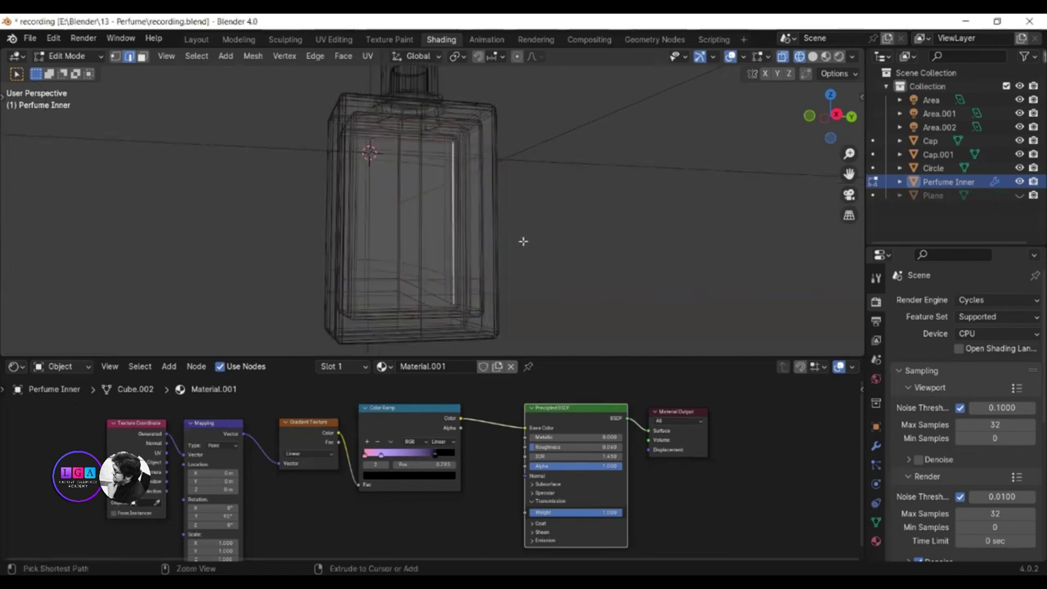
{"action": "key", "text": "l"}
{"action": "key", "text": "p"}
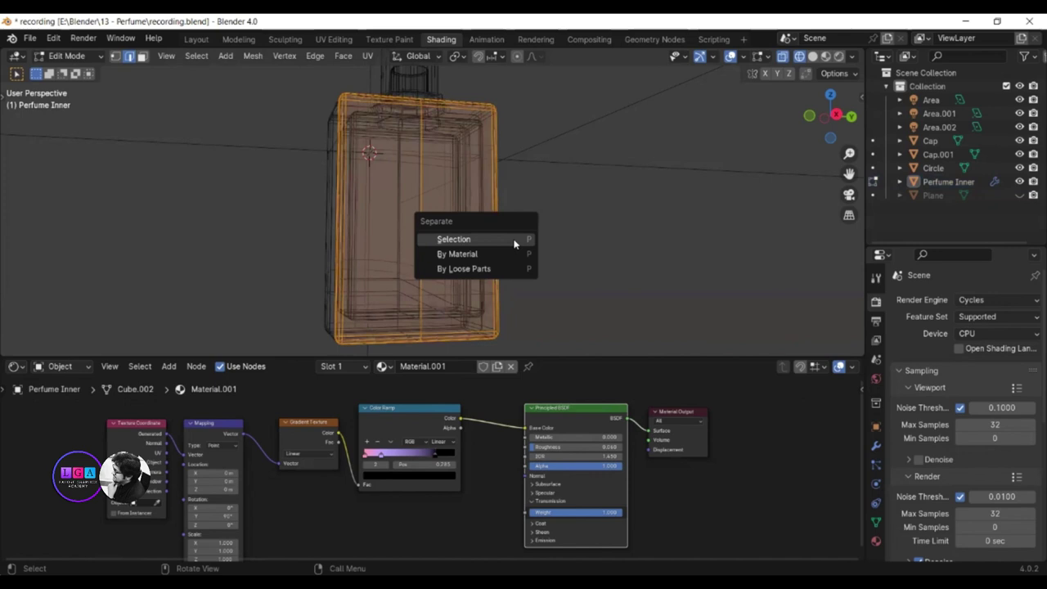
{"action": "left_click", "coordinate": [514, 243]}
Step: Toggle Perfume Inner.001's visibility to check it, then return to Object Mode
{"action": "middle_click_drag", "start_coordinate": [511, 239], "coordinate": [930, 242]}
{"action": "left_click", "coordinate": [1019, 195]}
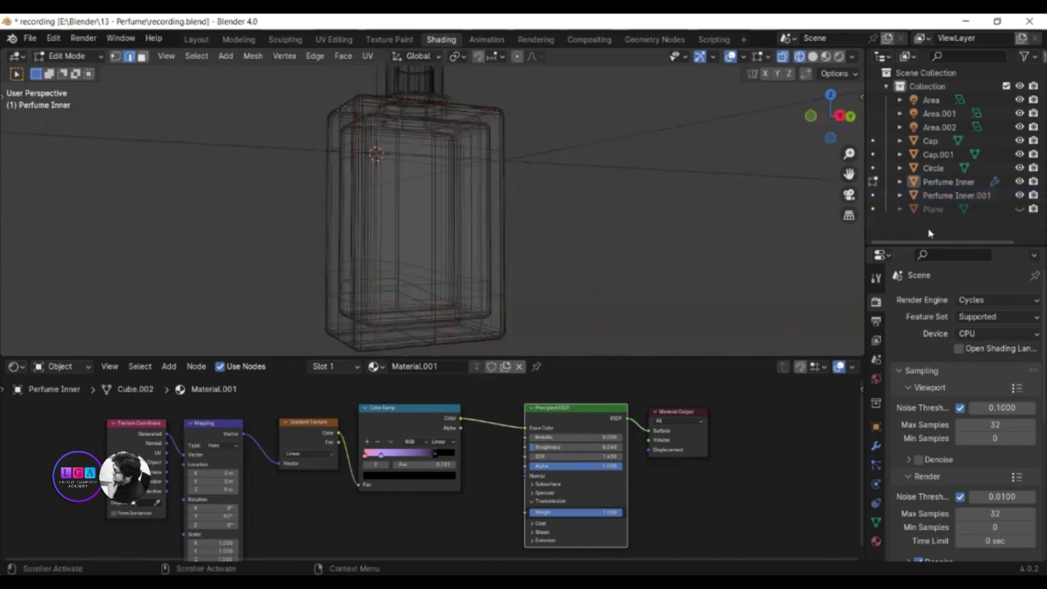
{"action": "left_click", "coordinate": [1019, 195]}
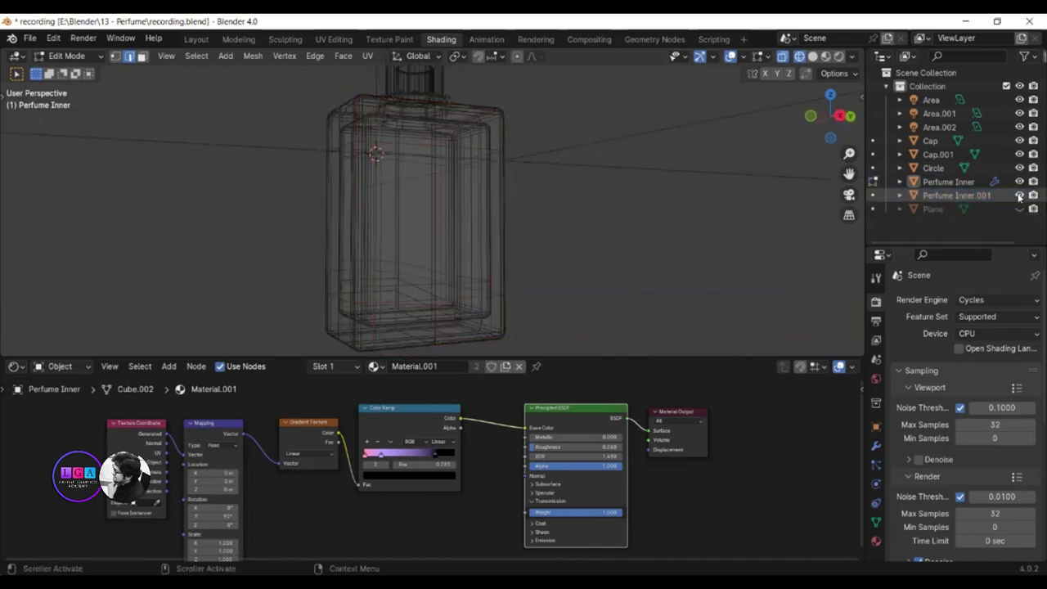
{"action": "left_click", "coordinate": [1019, 195]}
{"action": "left_click", "coordinate": [1020, 195]}
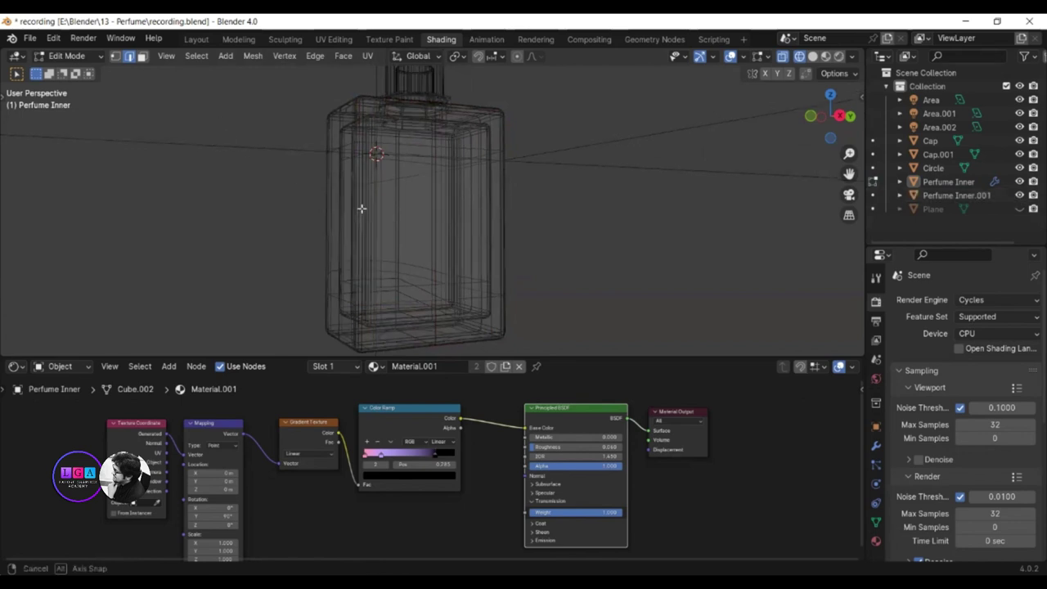
{"action": "middle_click_drag", "start_coordinate": [363, 208], "coordinate": [641, 220]}
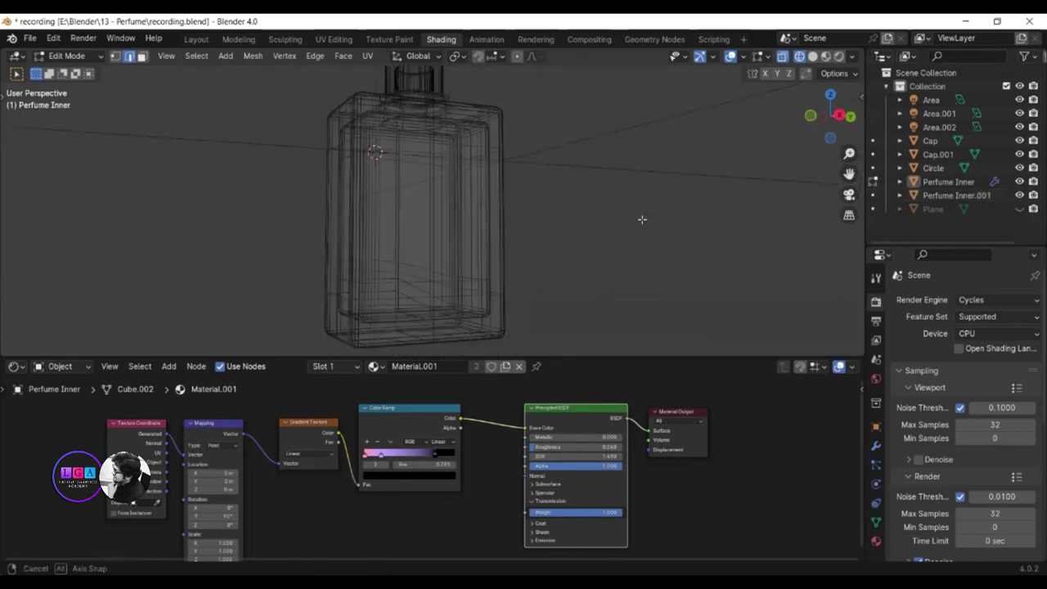
{"action": "left_click", "coordinate": [957, 195]}
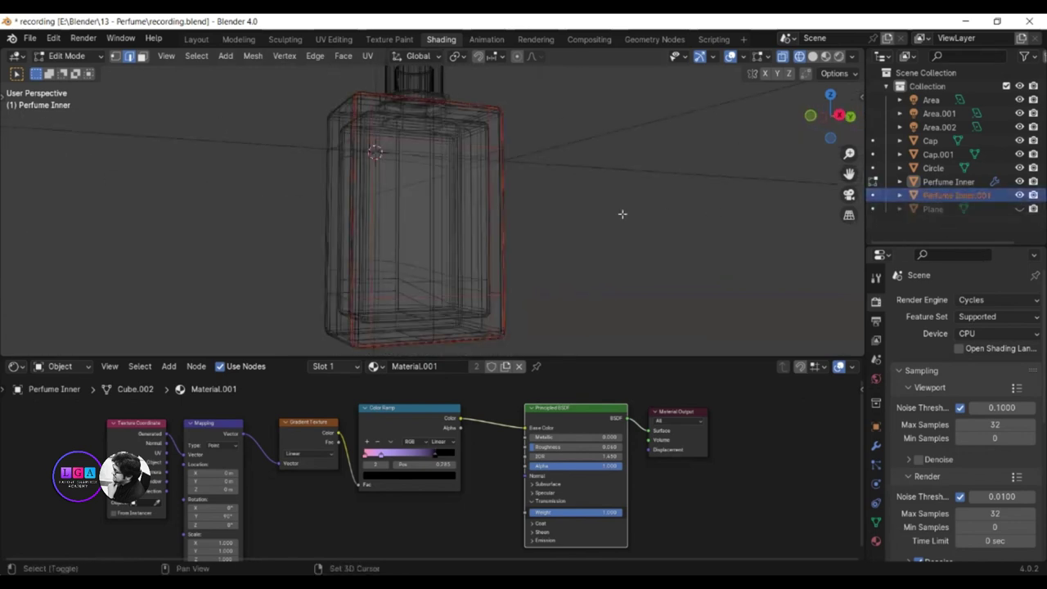
{"action": "left_click", "coordinate": [67, 56]}
{"action": "left_click", "coordinate": [57, 70]}
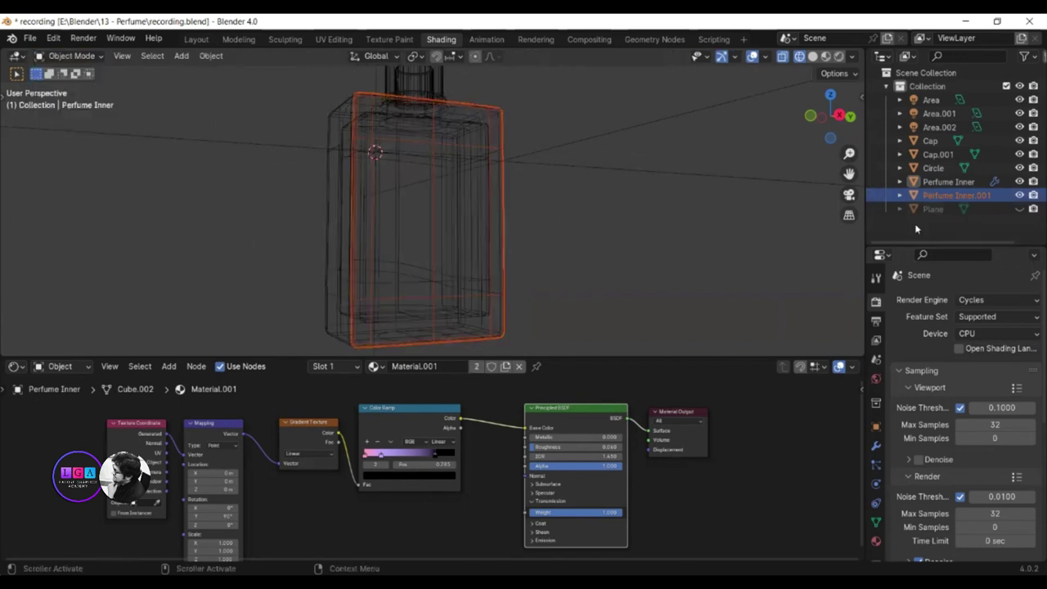
{"action": "left_click", "coordinate": [956, 197], "text": "ctrl"}
Step: Duplicate Perfume Inner.001 in place, creating Perfume Inner.002
{"action": "left_click", "coordinate": [955, 197]}
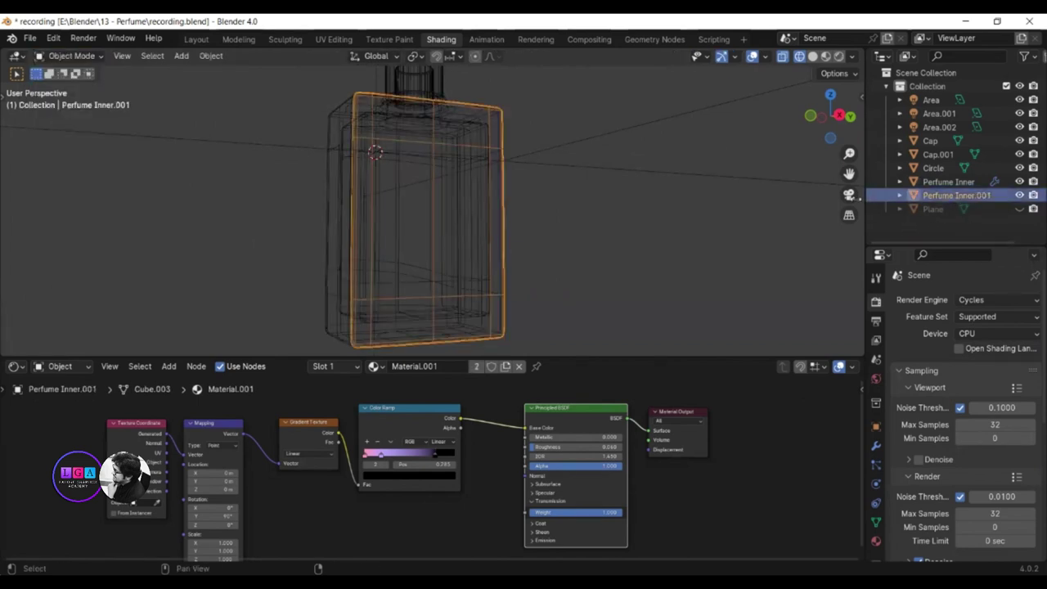
{"action": "key", "text": "shift+d"}
{"action": "left_click", "coordinate": [661, 208]}
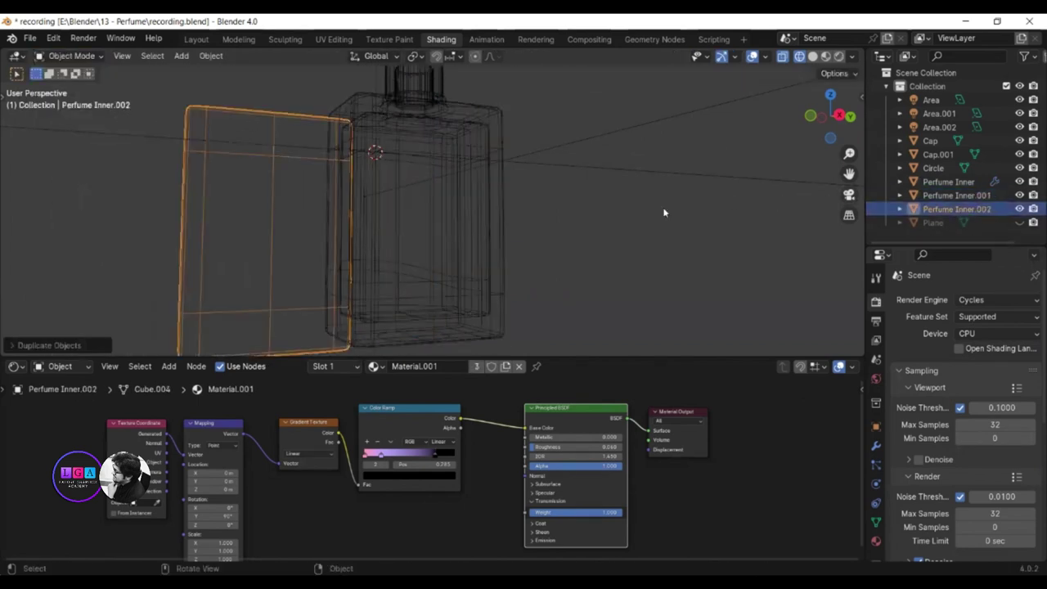
{"action": "key", "text": "ctrl+z"}
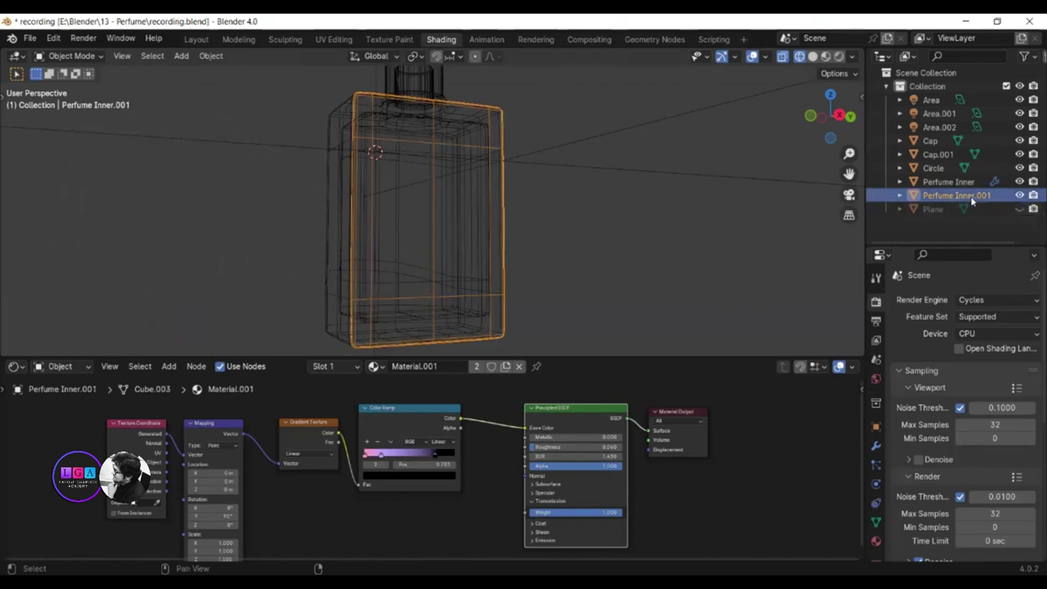
{"action": "key", "text": "shift+d"}
{"action": "right_click", "coordinate": [481, 229]}
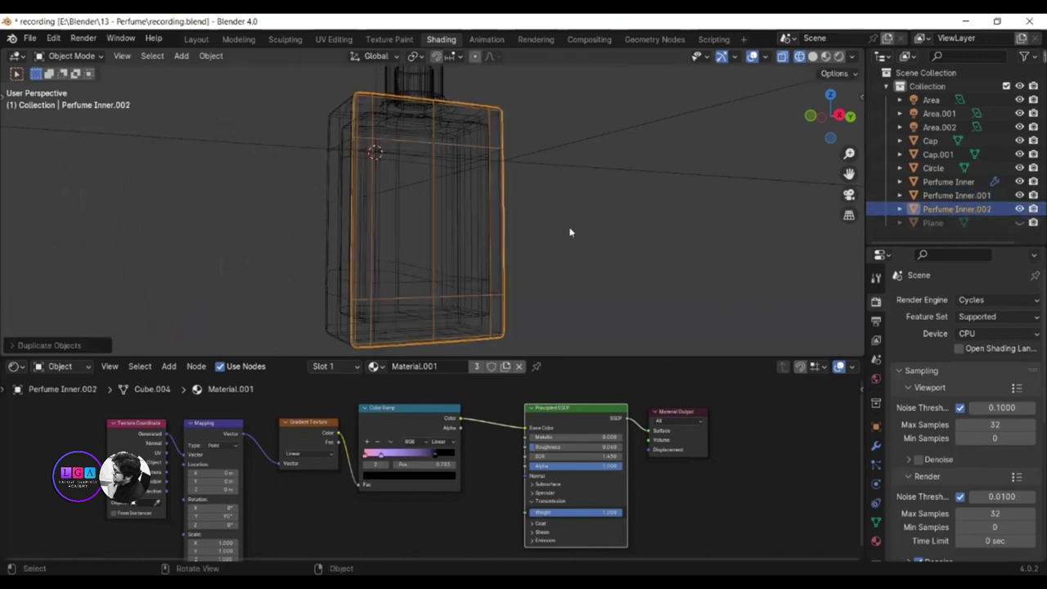
{"action": "left_click", "coordinate": [973, 230]}
Step: Hide and reshow Perfume Inner.001 and .002 to inspect them, then open Perfume Inner.002's options
{"action": "left_click_drag", "start_coordinate": [973, 246], "coordinate": [973, 314]}
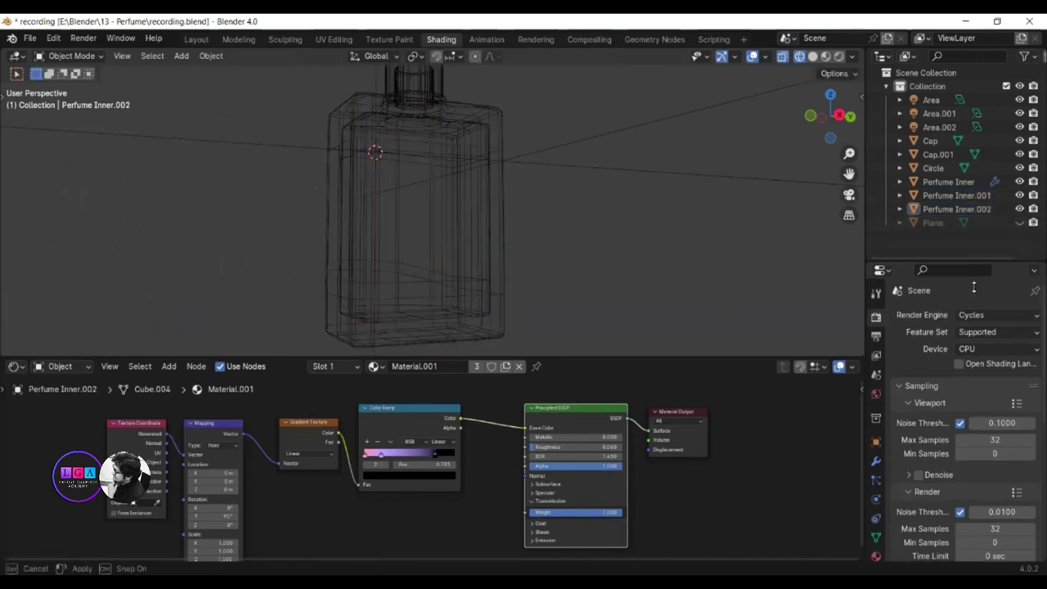
{"action": "middle_click_drag", "start_coordinate": [440, 155], "coordinate": [540, 190]}
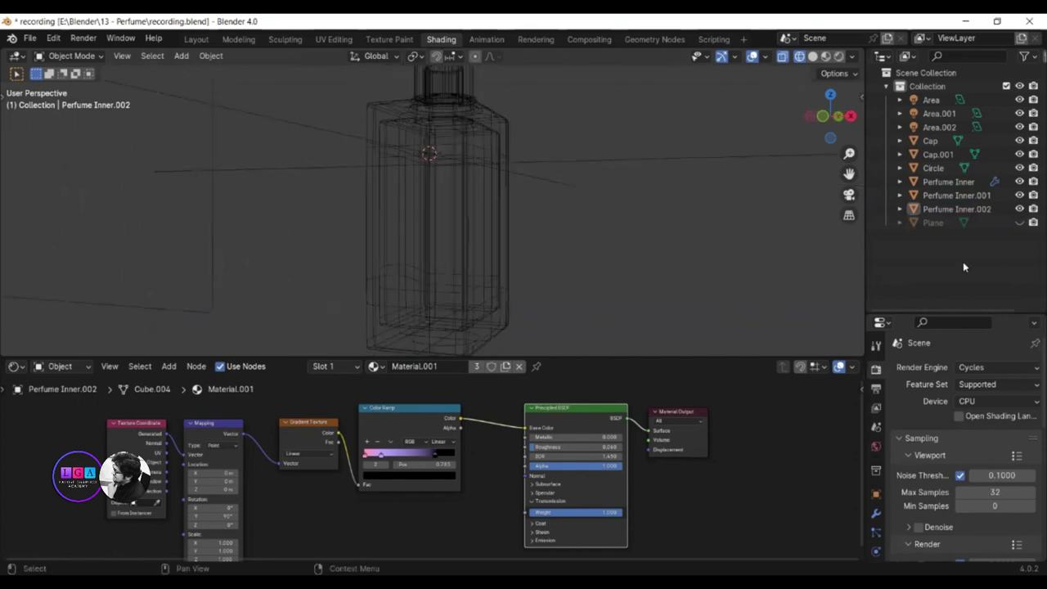
{"action": "left_click", "coordinate": [957, 208]}
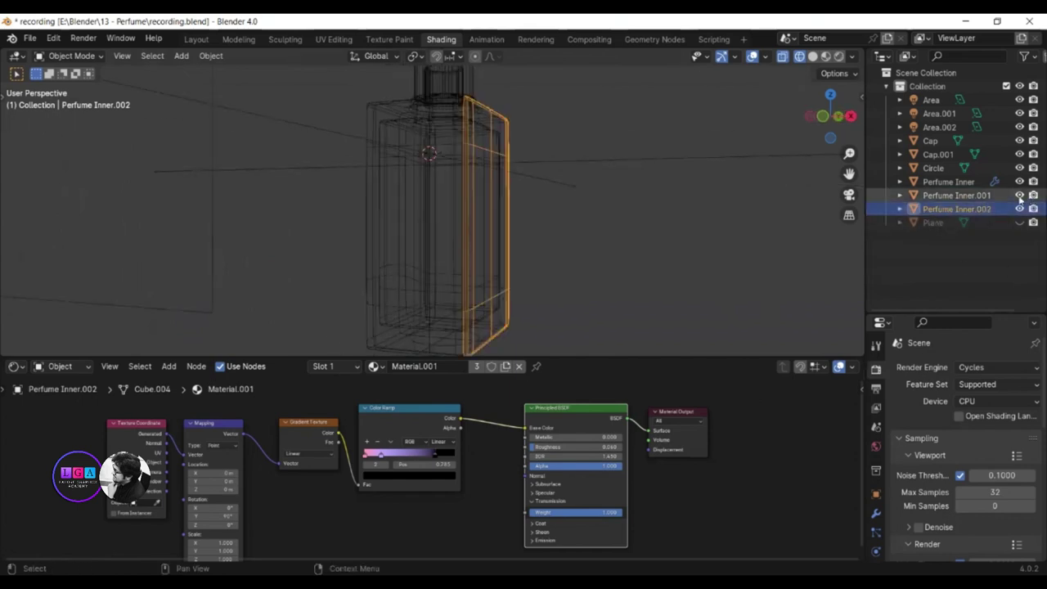
{"action": "left_click_drag", "start_coordinate": [1019, 195], "coordinate": [1019, 209]}
{"action": "left_click", "coordinate": [971, 181]}
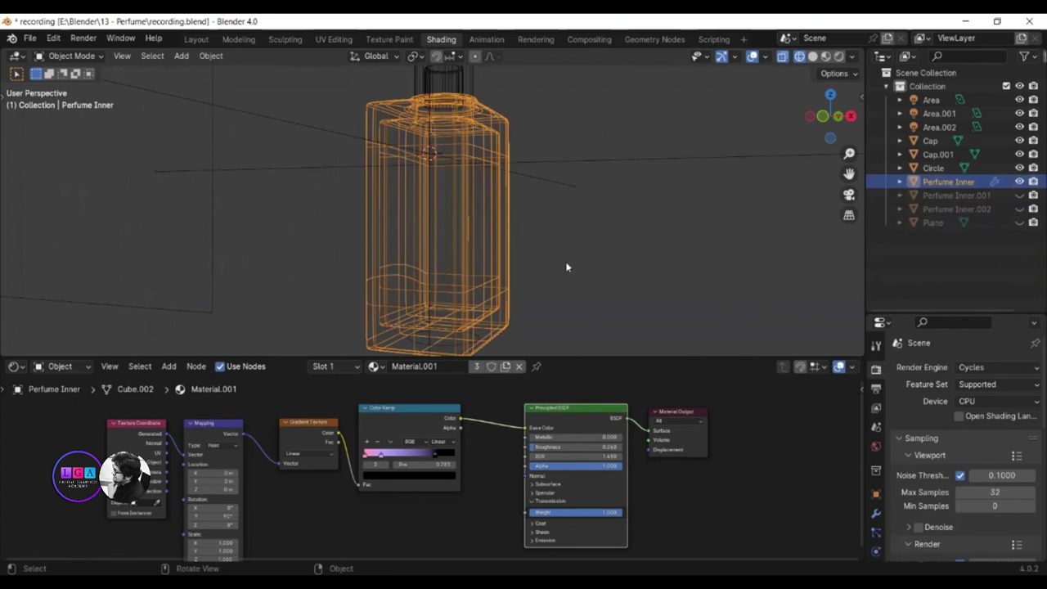
{"action": "left_click", "coordinate": [1019, 196]}
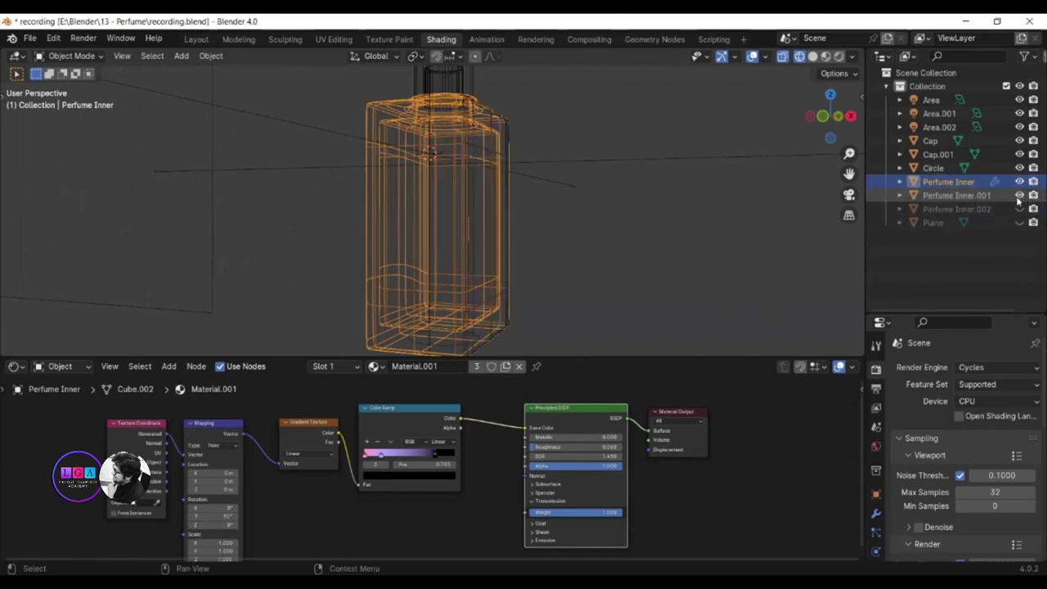
{"action": "left_click", "coordinate": [1019, 209]}
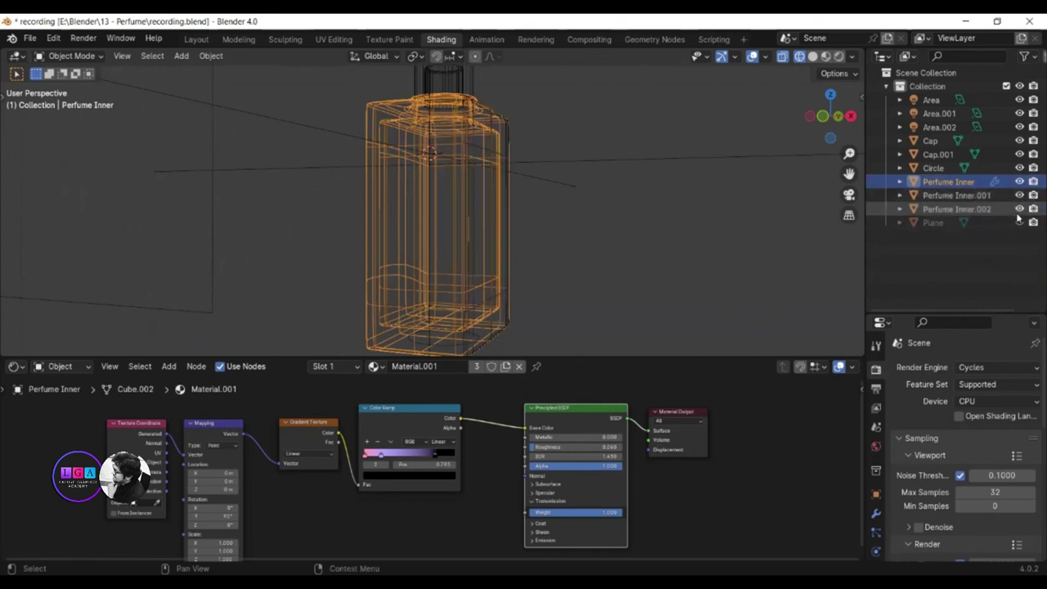
{"action": "right_click", "coordinate": [939, 215]}
Step: Rename Perfume Inner.002 to 'Logo'
{"action": "double_click", "coordinate": [979, 213]}
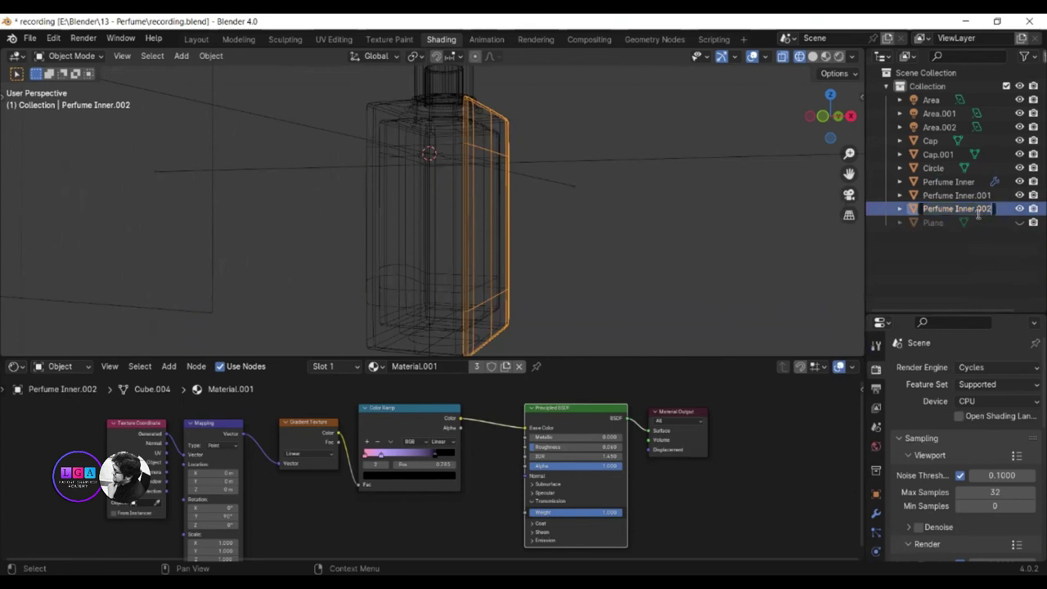
{"action": "type", "text": "Logo"}
{"action": "key", "text": "Return"}
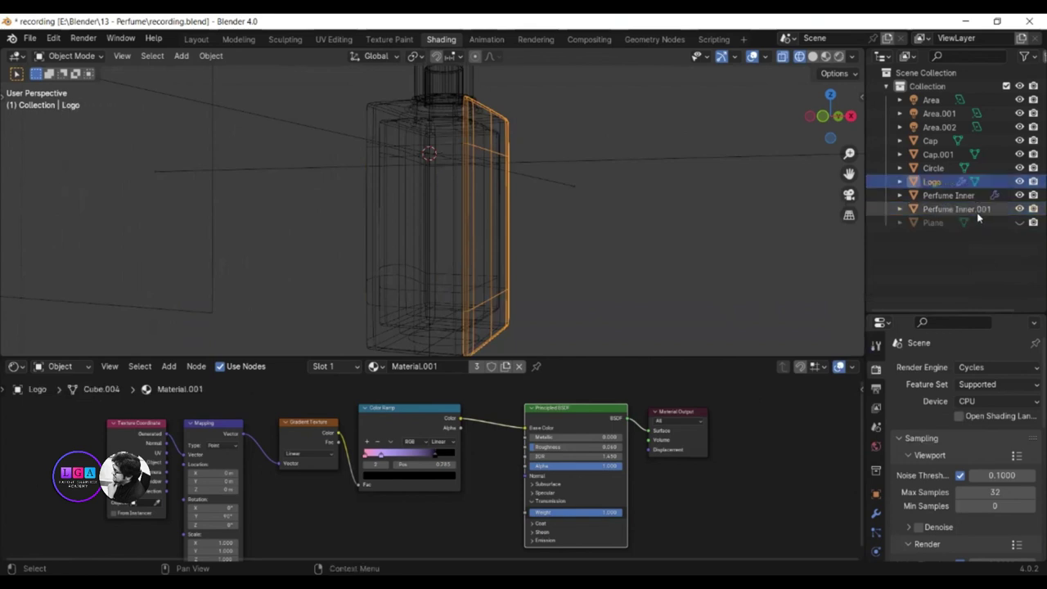
Step: Select Logo in the Outliner and orbit to face the bottle's front
{"action": "left_click", "coordinate": [920, 233]}
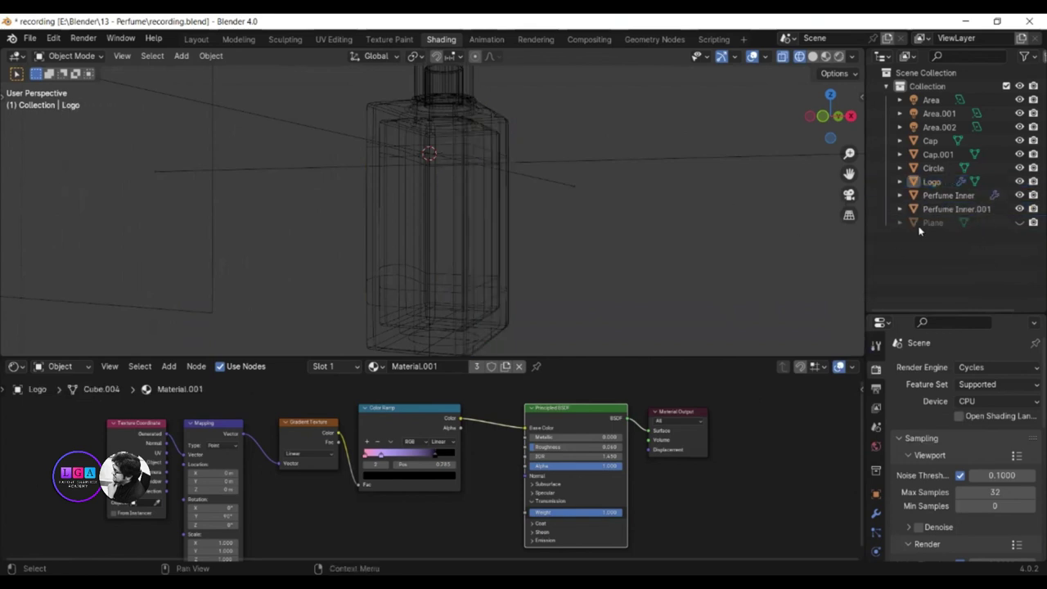
{"action": "left_click", "coordinate": [963, 210]}
{"action": "left_click", "coordinate": [935, 196]}
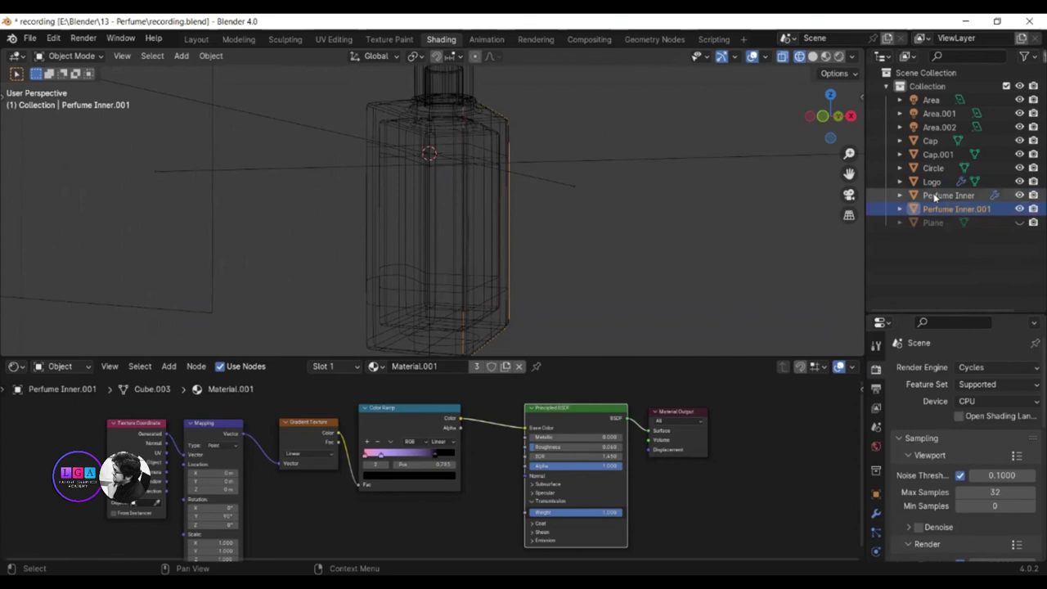
{"action": "left_click", "coordinate": [967, 208]}
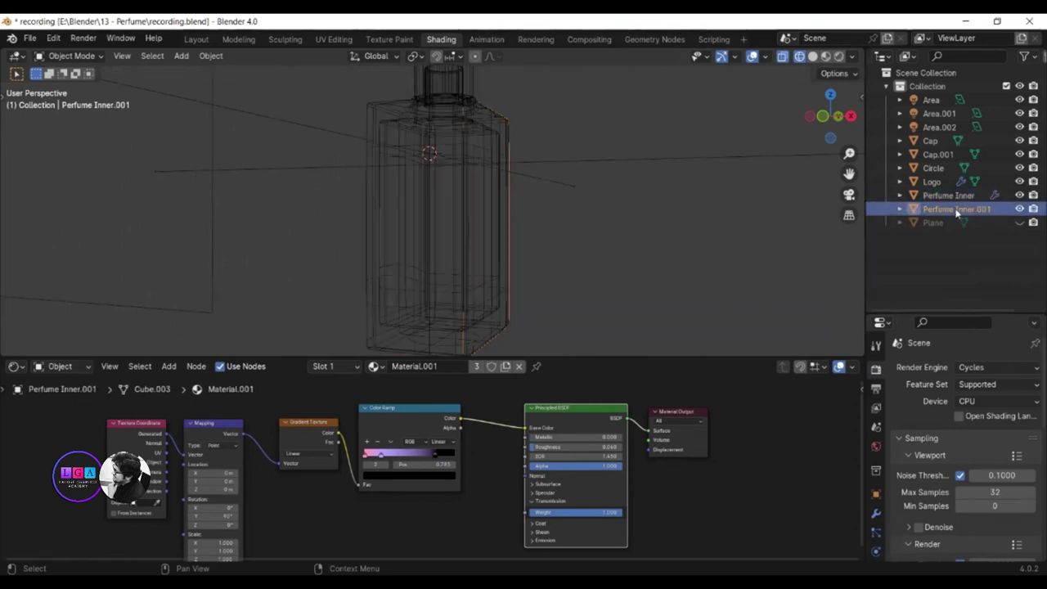
{"action": "middle_click_drag", "start_coordinate": [573, 204], "coordinate": [505, 204]}
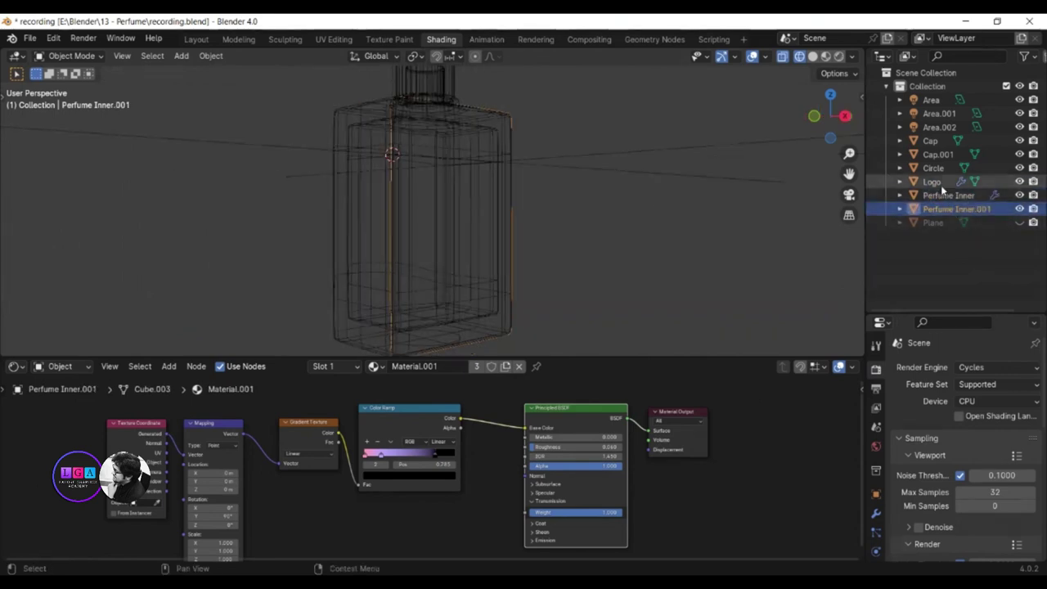
{"action": "left_click", "coordinate": [936, 185]}
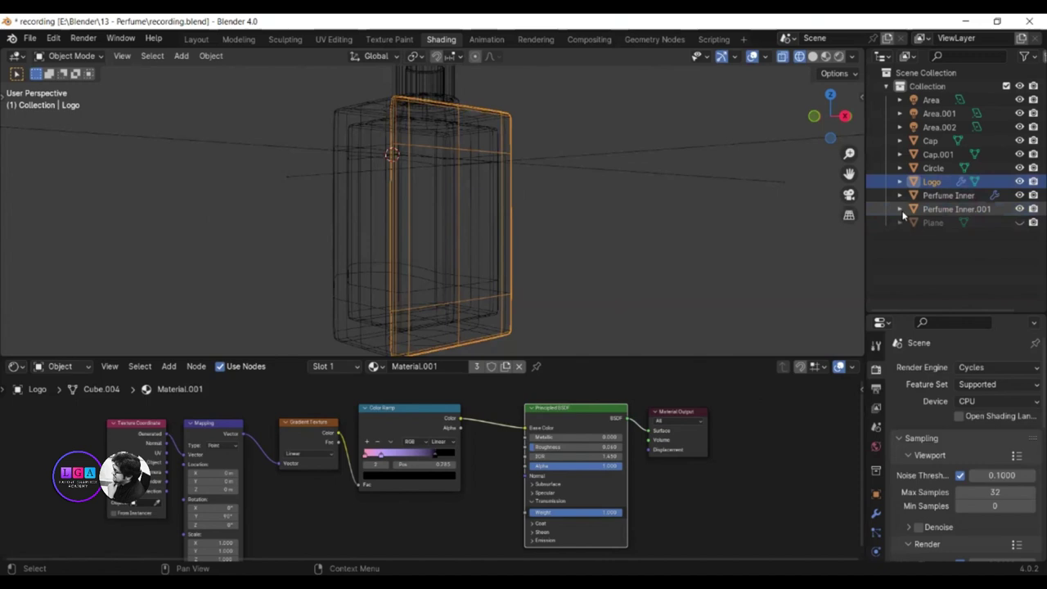
{"action": "mouse_move", "coordinate": [577, 208]}
{"action": "middle_mouse_down"}
{"action": "mouse_move", "coordinate": [533, 231]}
{"action": "mouse_move", "coordinate": [515, 205]}
{"action": "middle_mouse_up"}
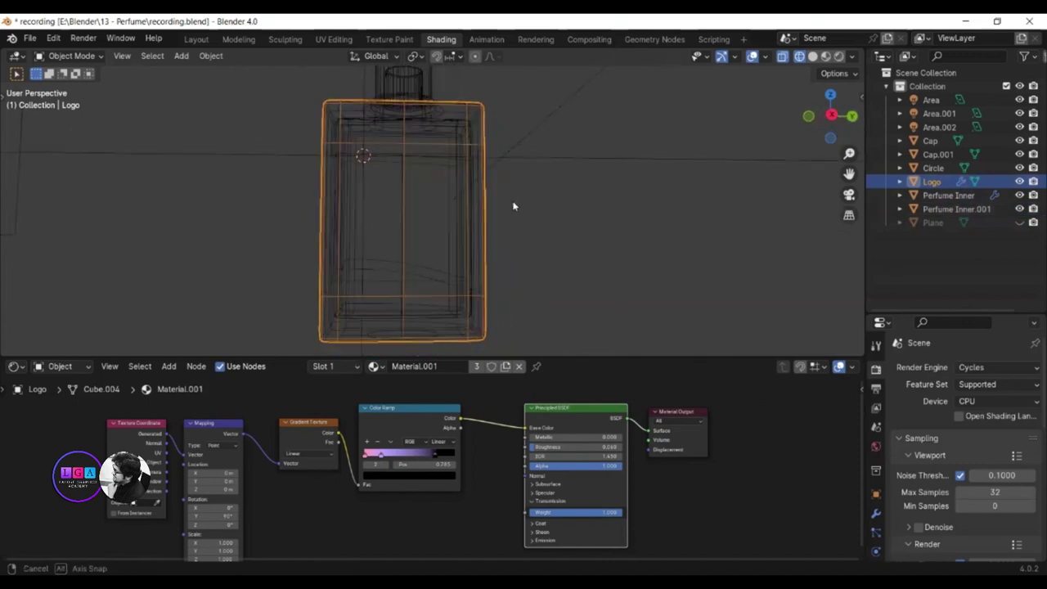
{"action": "scroll", "coordinate": [516, 215], "scroll_direction": "down", "scroll_amount": 1}
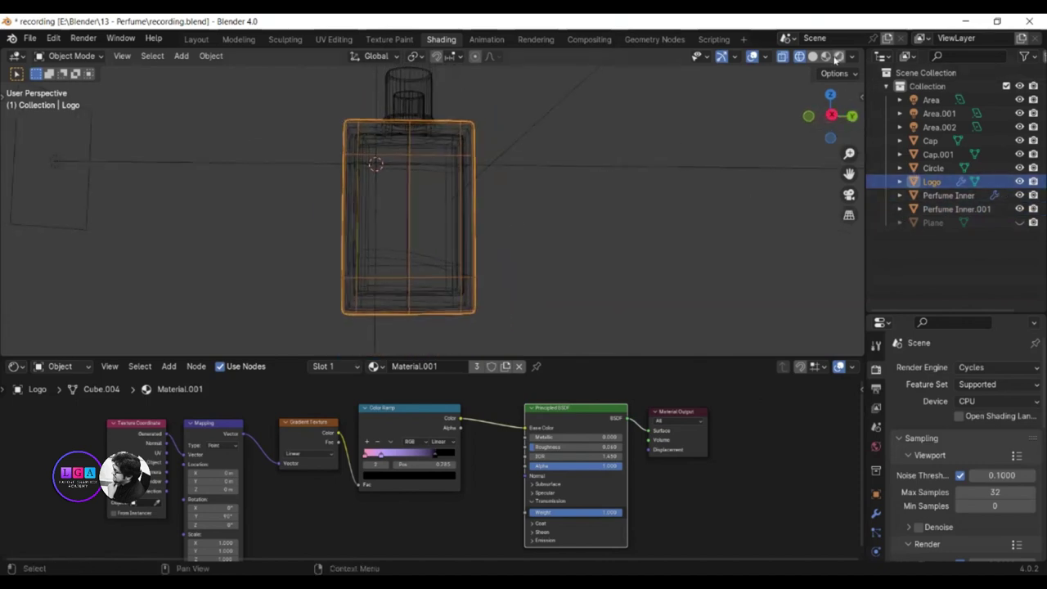
Step: Switch to Material Preview, hide Logo and Perfume Inner.001 to inspect the glass, then select Logo
{"action": "left_click", "coordinate": [825, 57]}
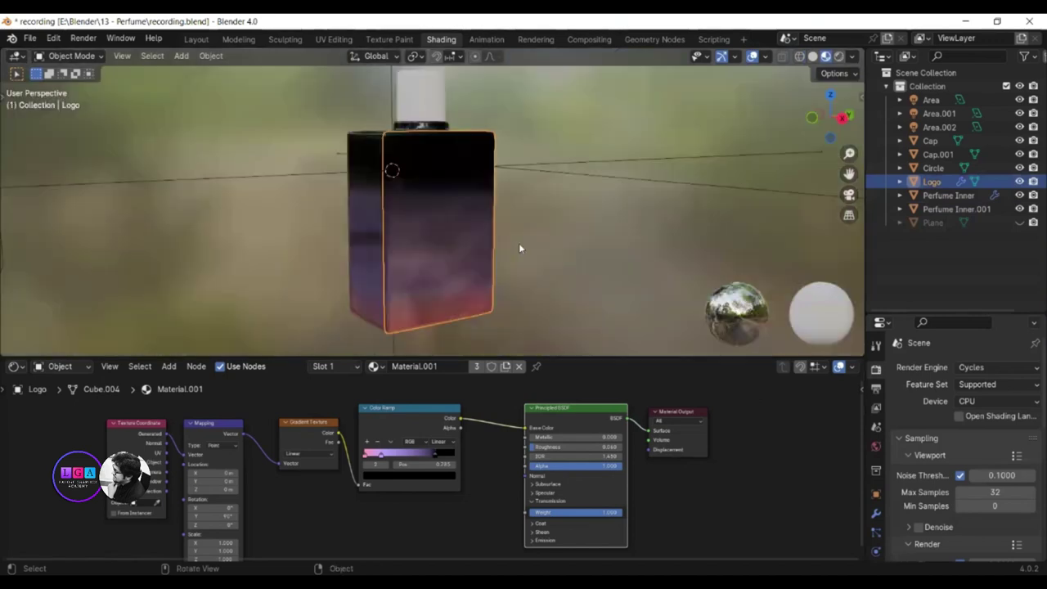
{"action": "middle_click_drag", "start_coordinate": [523, 242], "coordinate": [532, 239]}
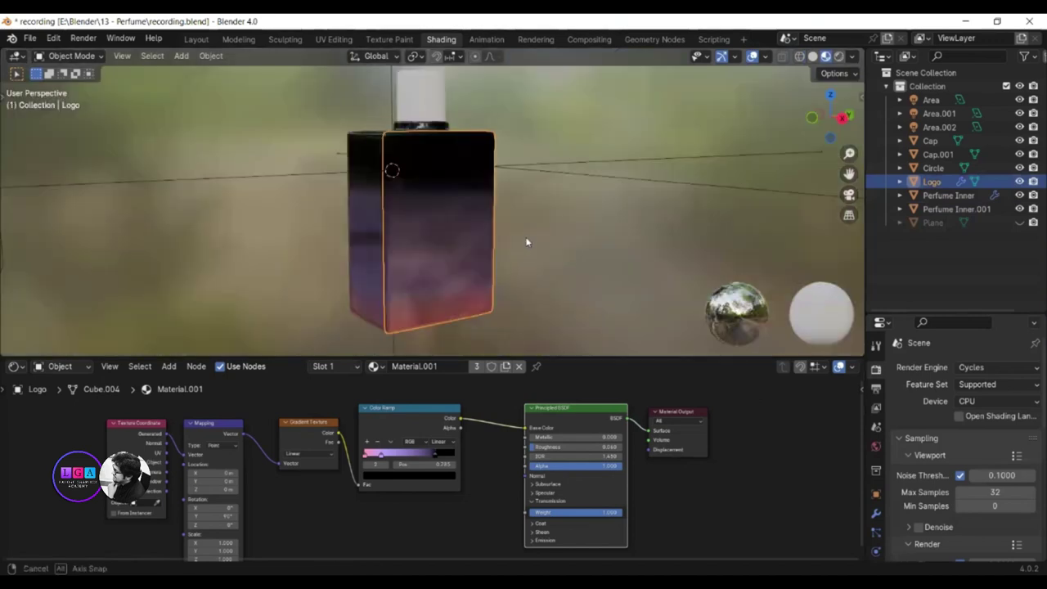
{"action": "left_click", "coordinate": [1018, 181]}
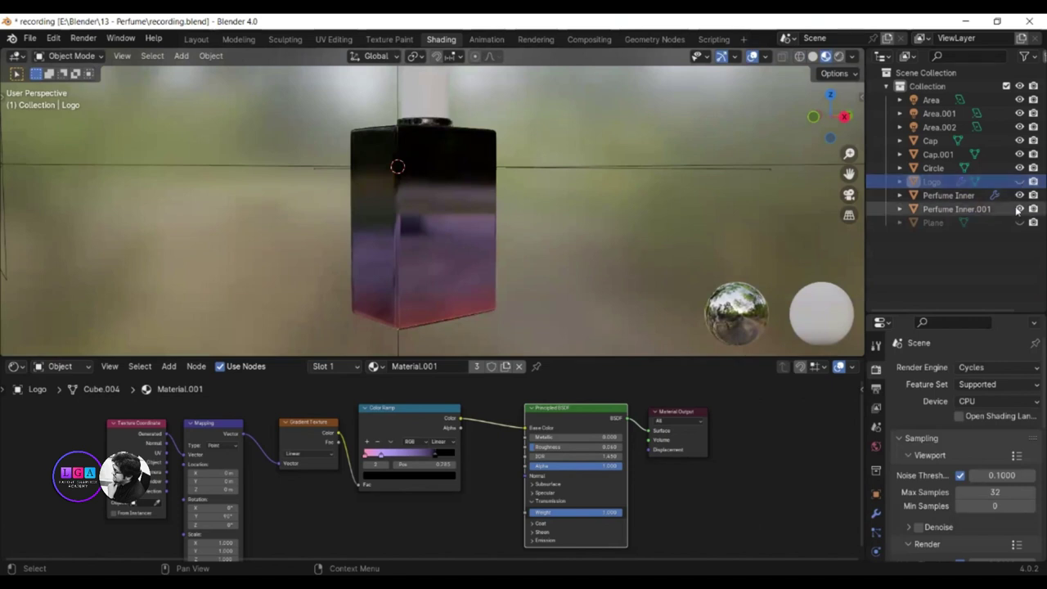
{"action": "left_click", "coordinate": [1019, 209]}
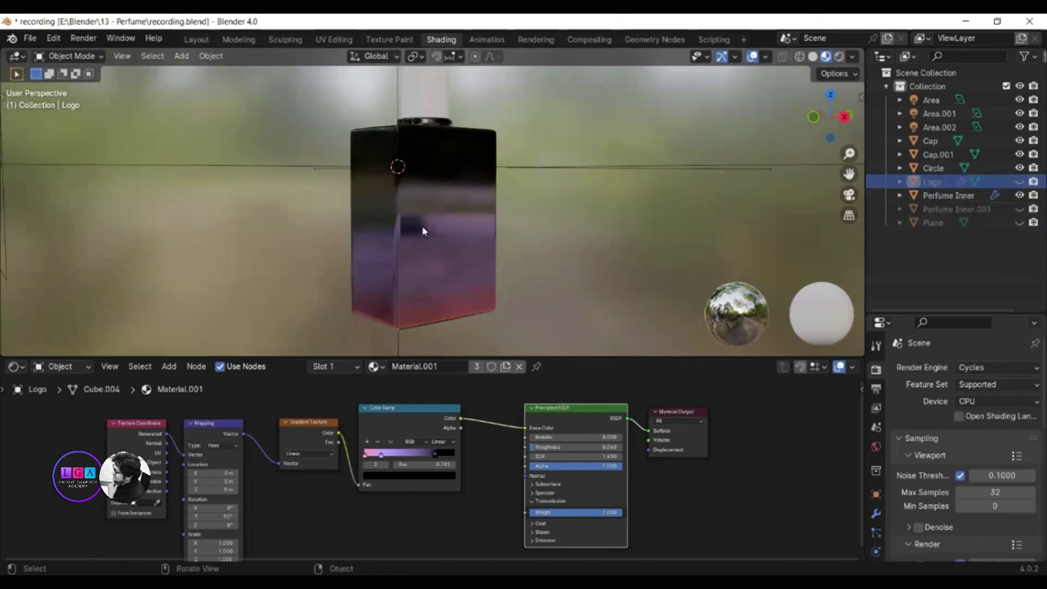
{"action": "mouse_move", "coordinate": [422, 230]}
{"action": "middle_mouse_down"}
{"action": "mouse_move", "coordinate": [498, 226]}
{"action": "mouse_move", "coordinate": [432, 226]}
{"action": "middle_mouse_up"}
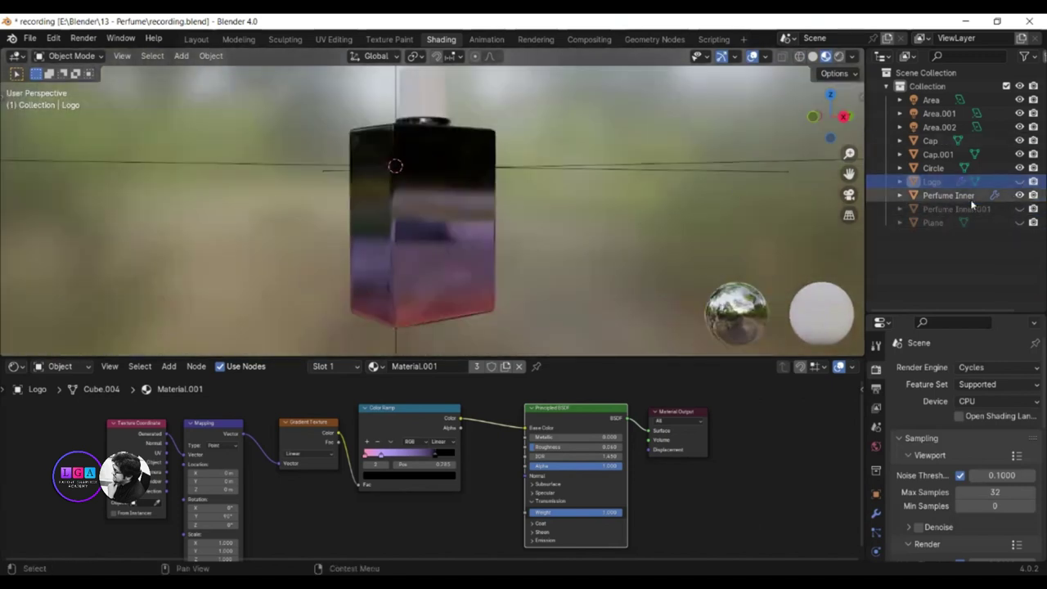
{"action": "left_click", "coordinate": [1019, 181]}
{"action": "left_click", "coordinate": [1018, 209]}
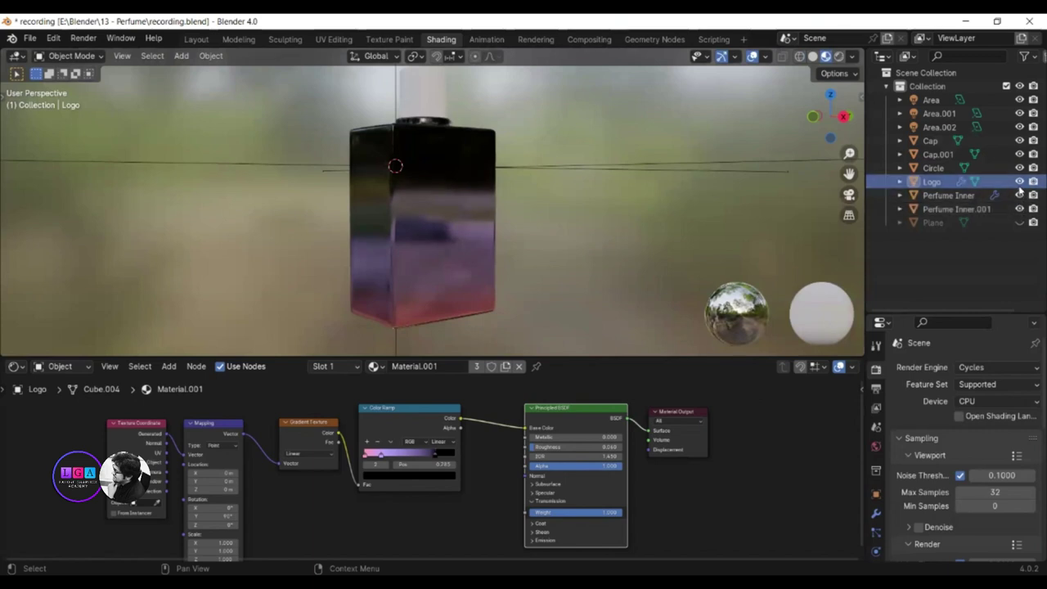
{"action": "left_click", "coordinate": [928, 182]}
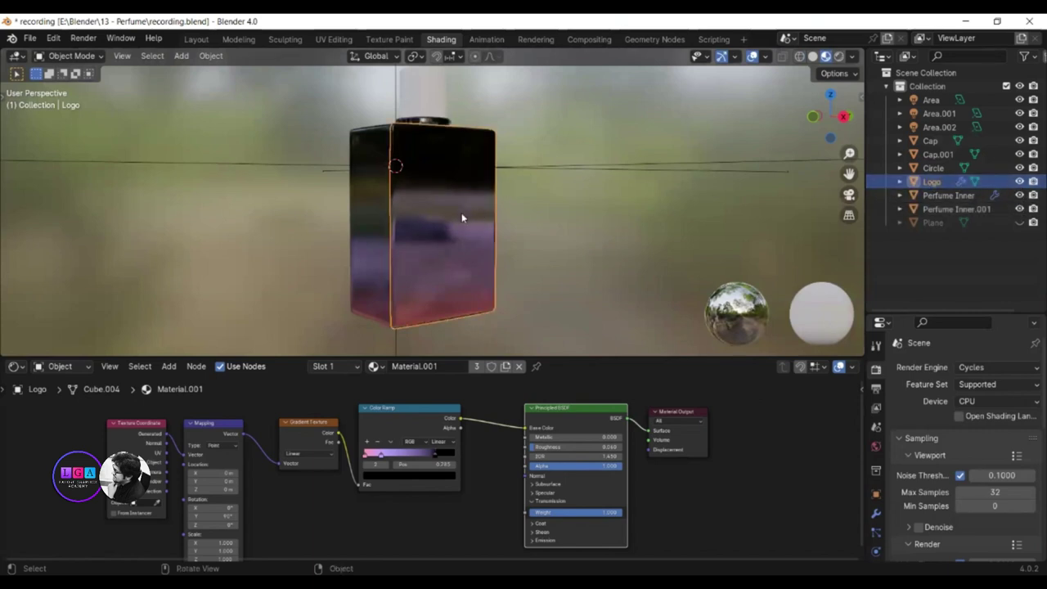
{"action": "middle_click_drag", "start_coordinate": [462, 217], "coordinate": [506, 213]}
Step: Move the Logo panel about -0.12 m along the X axis
{"action": "key", "text": "g"}
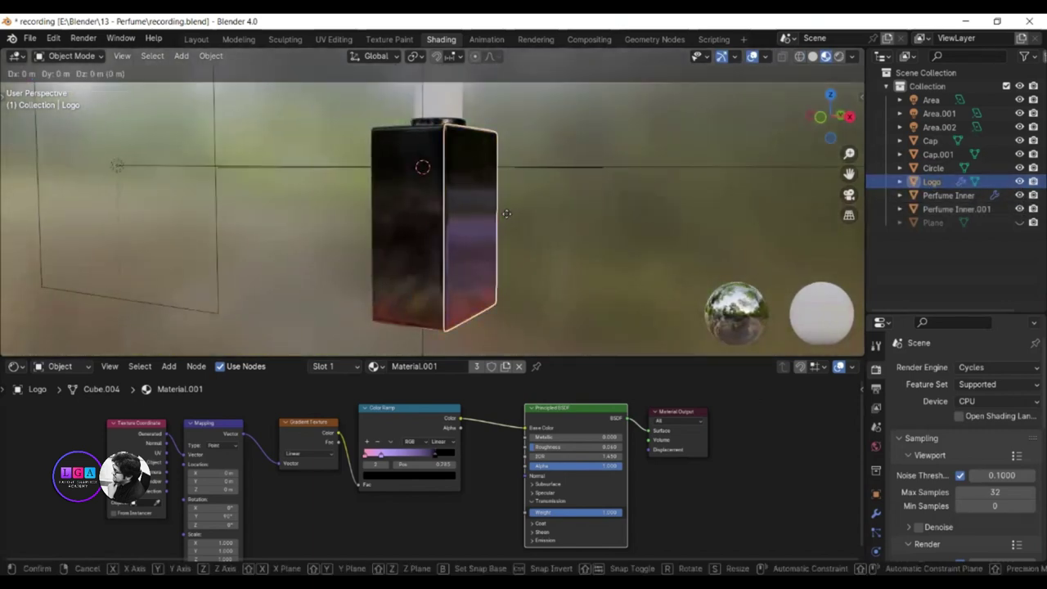
{"action": "key", "text": "y"}
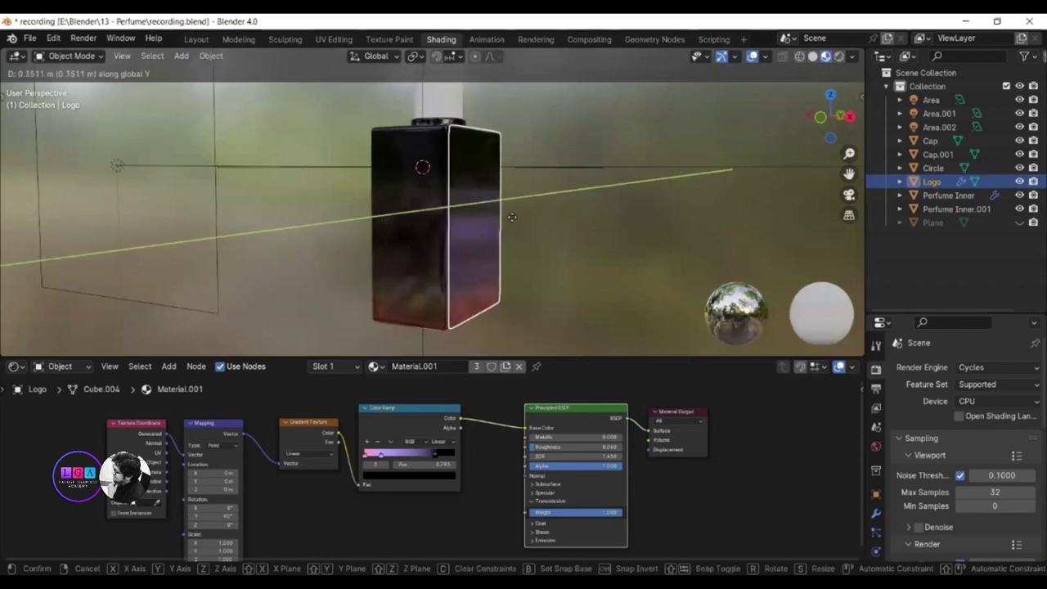
{"action": "key", "text": "y"}
{"action": "key", "text": "y"}
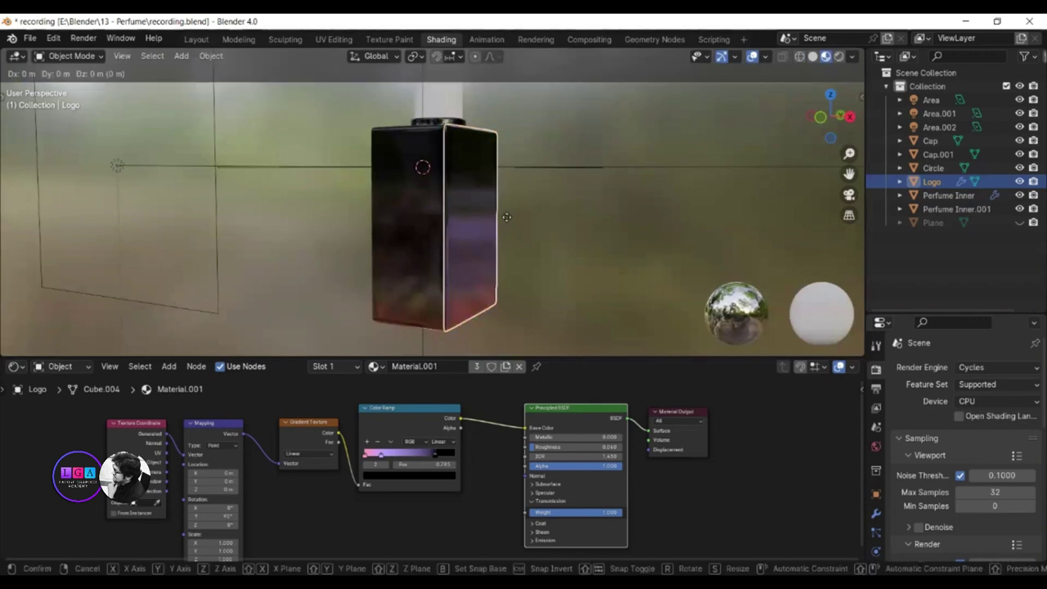
{"action": "key", "text": "x"}
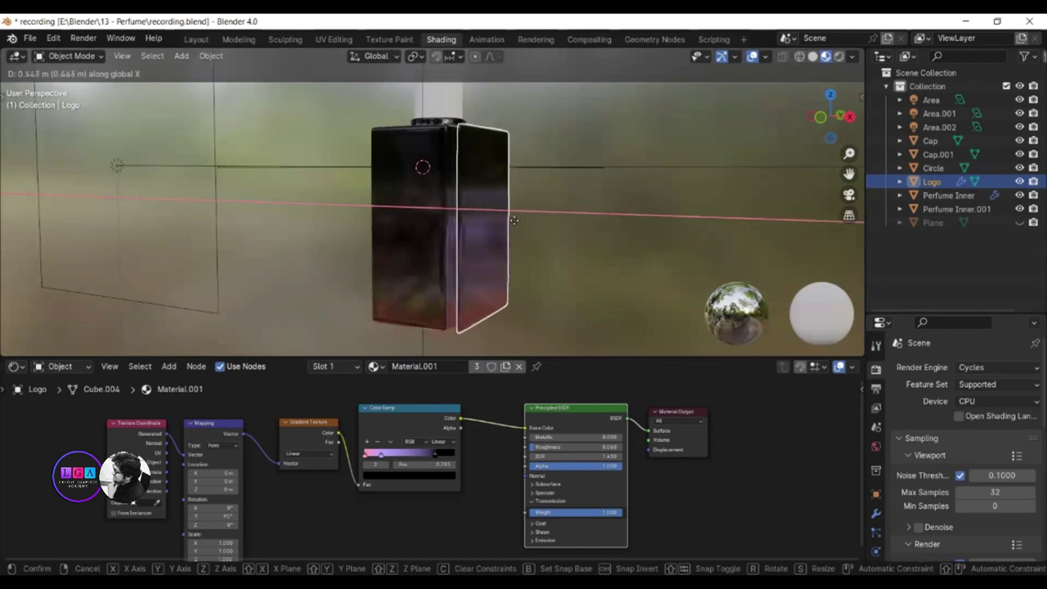
{"action": "right_click", "coordinate": [512, 217]}
{"action": "key", "text": "g"}
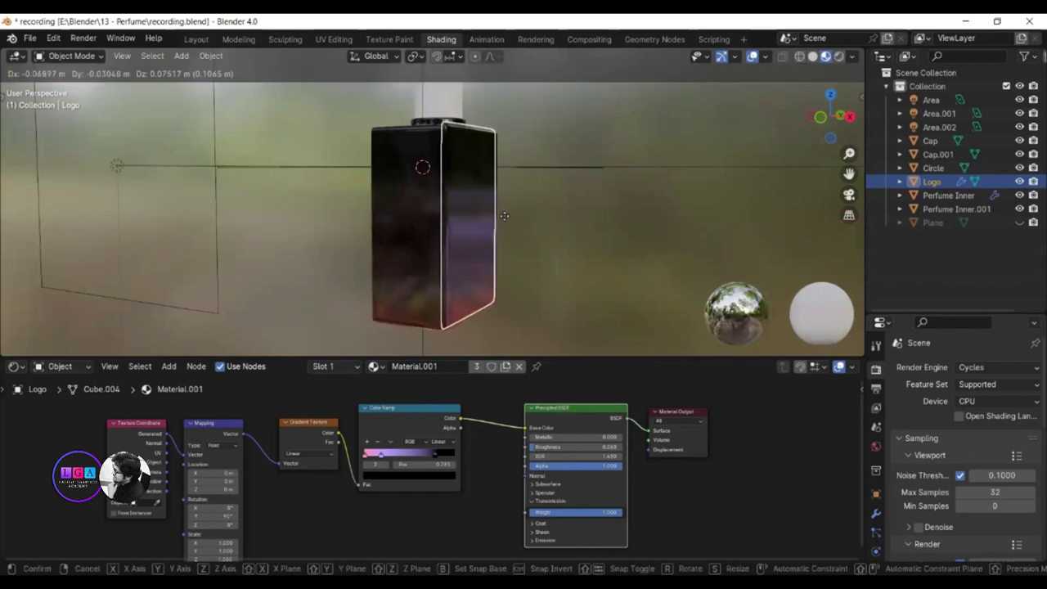
{"action": "key", "text": "x"}
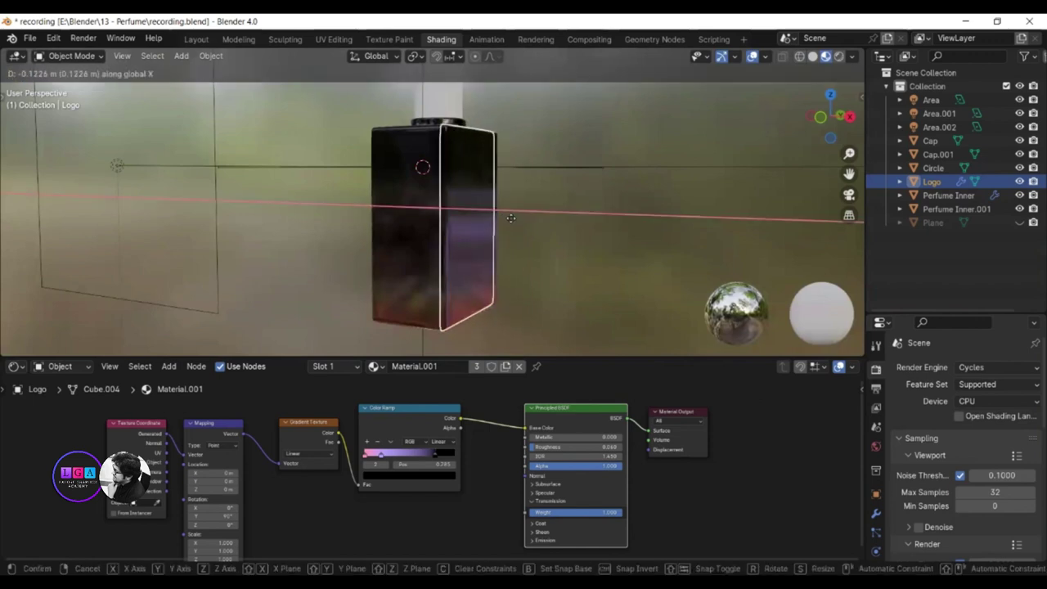
{"action": "left_click", "coordinate": [512, 223]}
{"action": "left_click", "coordinate": [941, 256]}
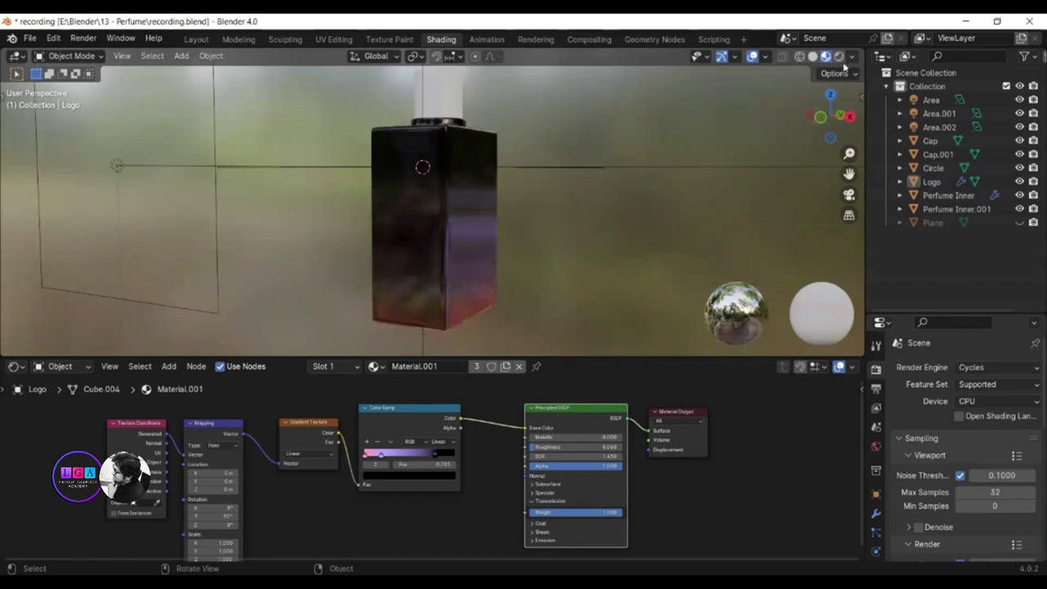
{"action": "left_click", "coordinate": [470, 266]}
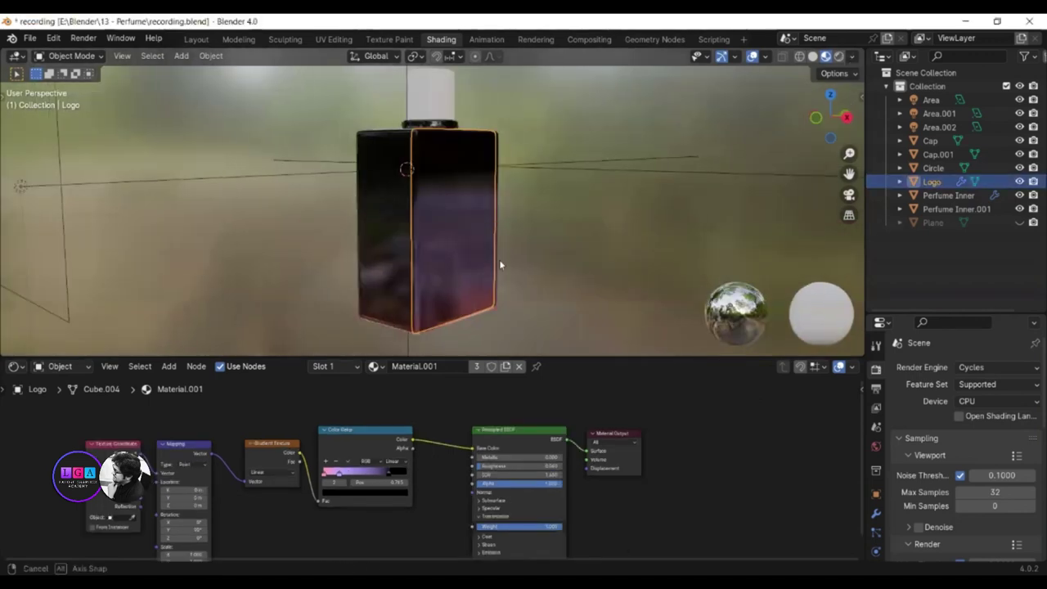
Step: Slide the Logo panel further along X to rest against the bottle's right edge
{"action": "middle_click_drag", "start_coordinate": [499, 262], "coordinate": [548, 259]}
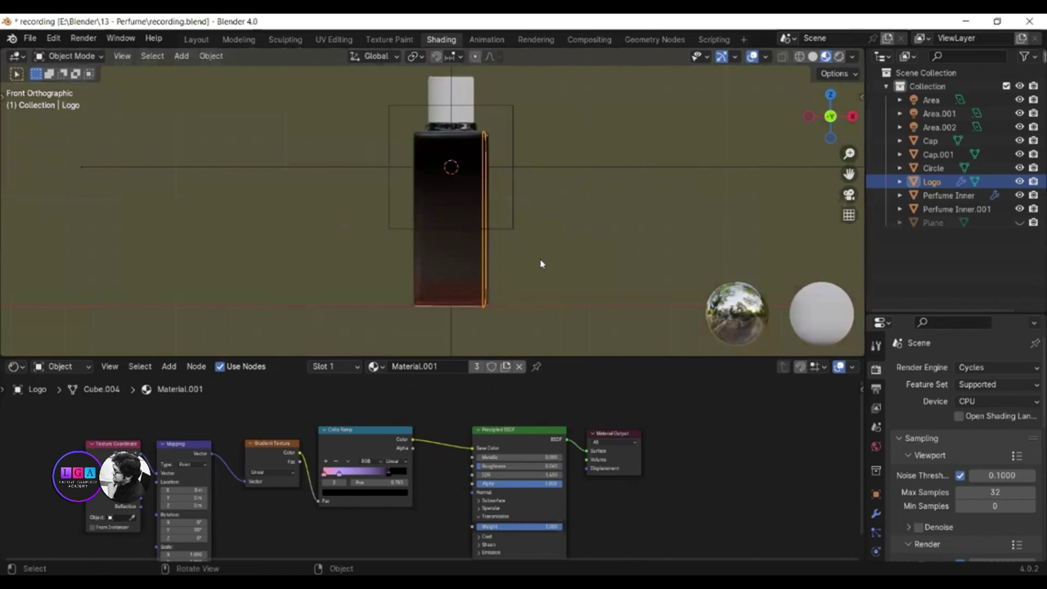
{"action": "key", "text": "g"}
{"action": "key", "text": "x"}
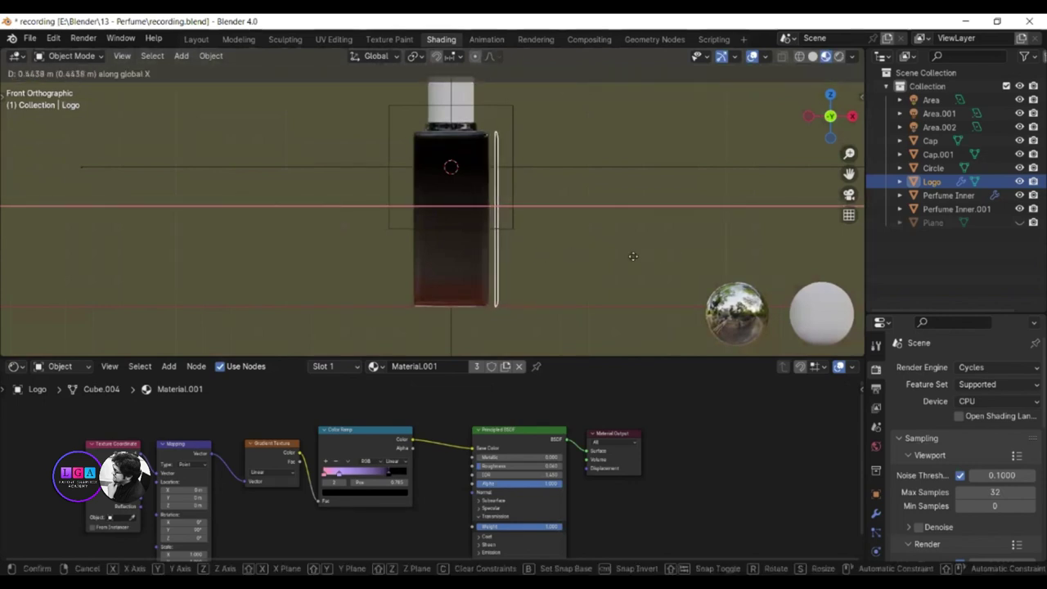
{"action": "left_click", "coordinate": [563, 254]}
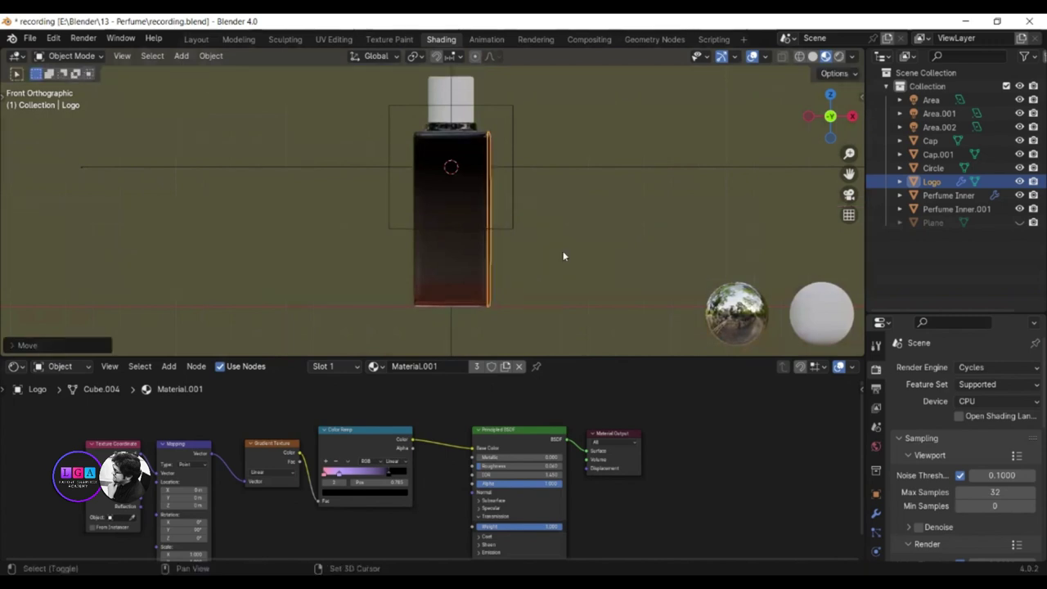
Step: Check the materials on Perfume Inner and Perfume Inner.001, then reselect Logo
{"action": "left_click", "coordinate": [945, 197]}
{"action": "left_click", "coordinate": [945, 209]}
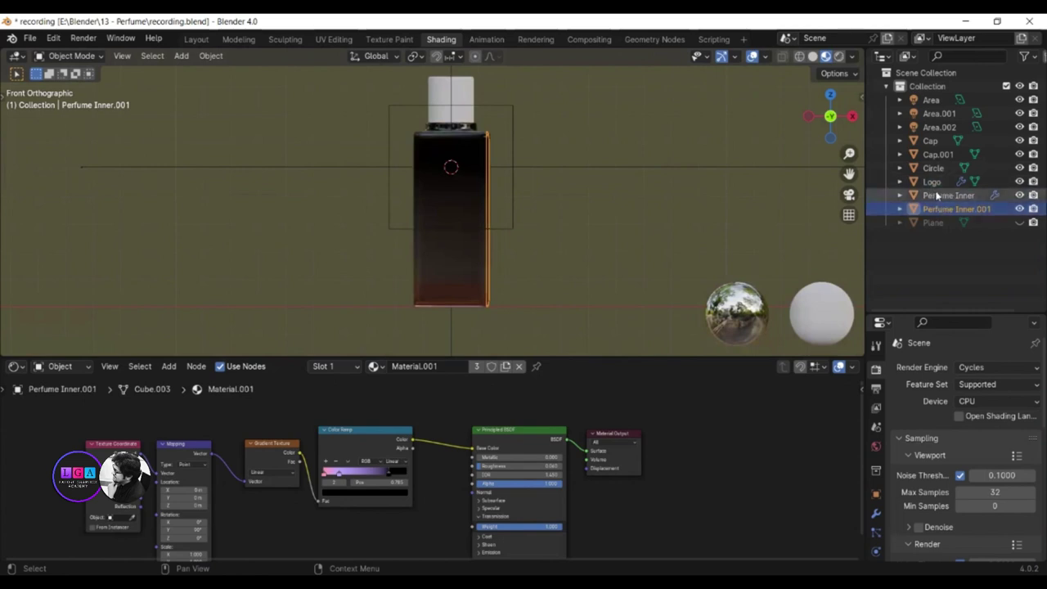
{"action": "left_click", "coordinate": [933, 182]}
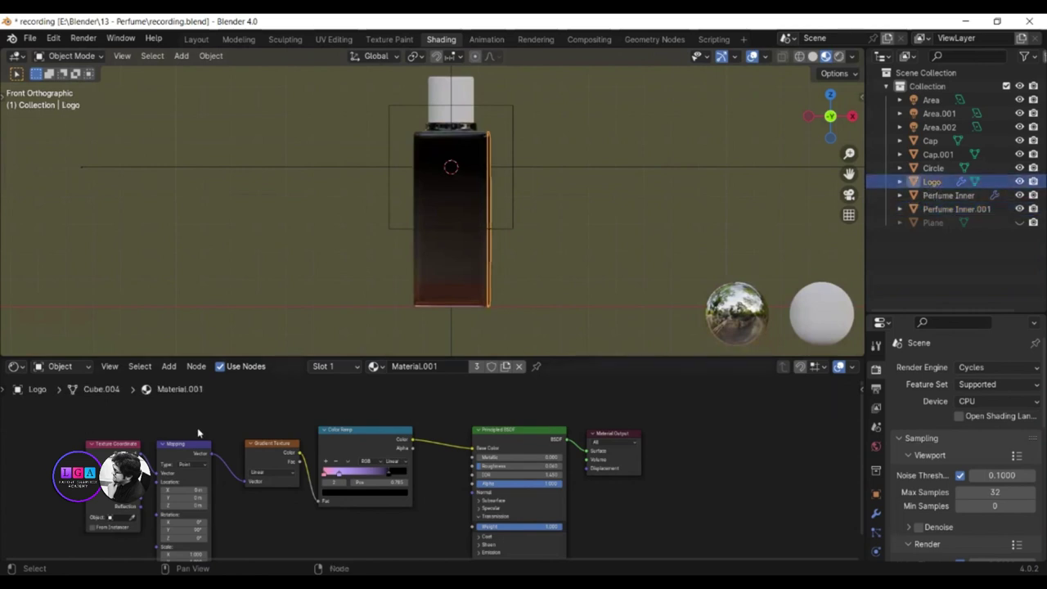
Step: Remove the shared gradient material from Logo and create a fresh material for it
{"action": "left_click", "coordinate": [522, 369]}
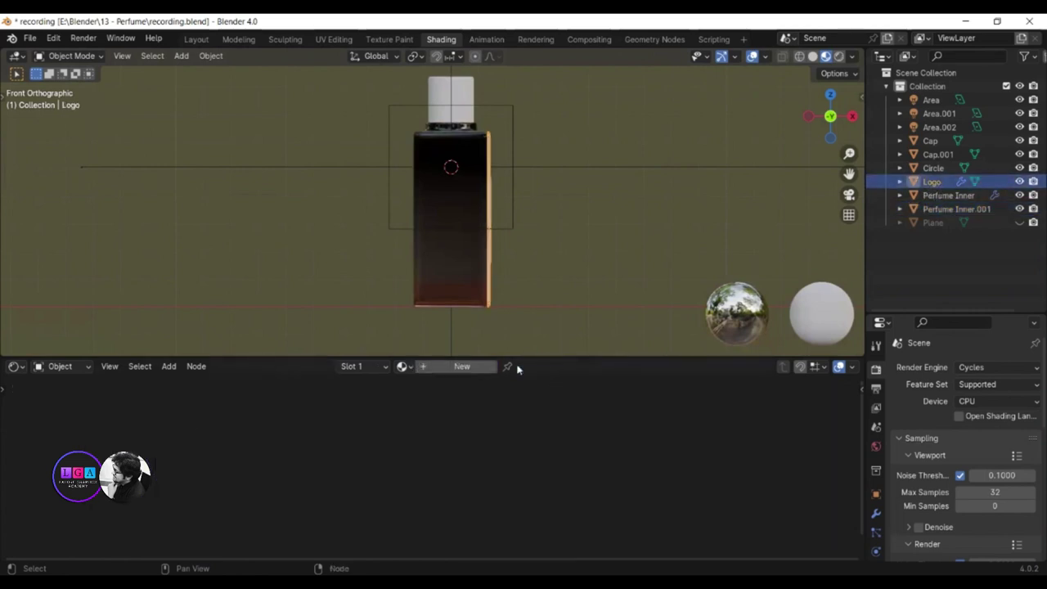
{"action": "mouse_move", "coordinate": [574, 270]}
{"action": "middle_mouse_down"}
{"action": "mouse_move", "coordinate": [571, 279]}
{"action": "mouse_move", "coordinate": [467, 270]}
{"action": "middle_mouse_up"}
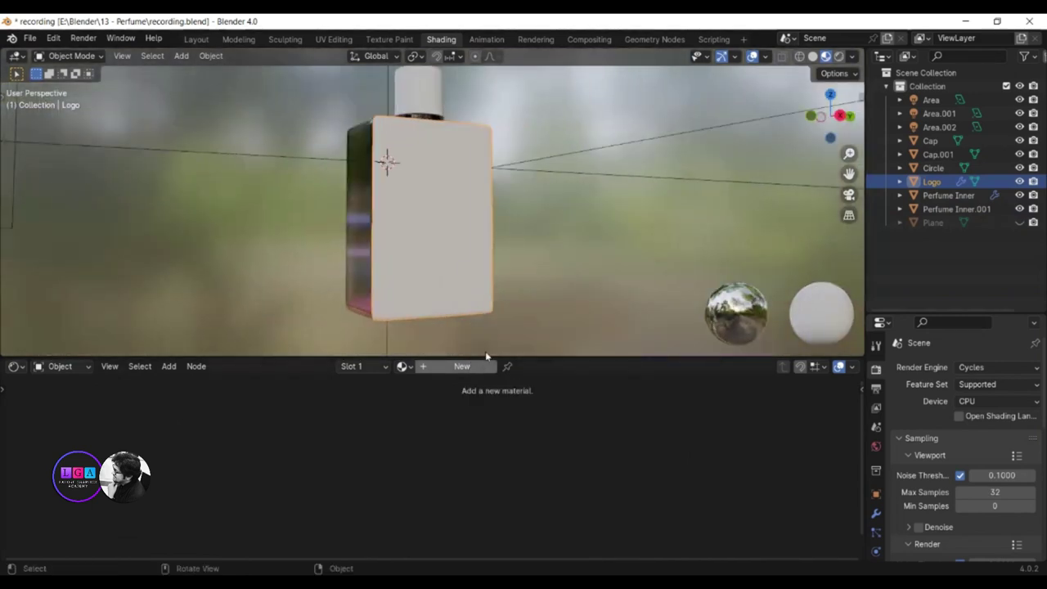
{"action": "middle_click_drag", "start_coordinate": [472, 265], "coordinate": [565, 280]}
{"action": "left_click", "coordinate": [456, 373]}
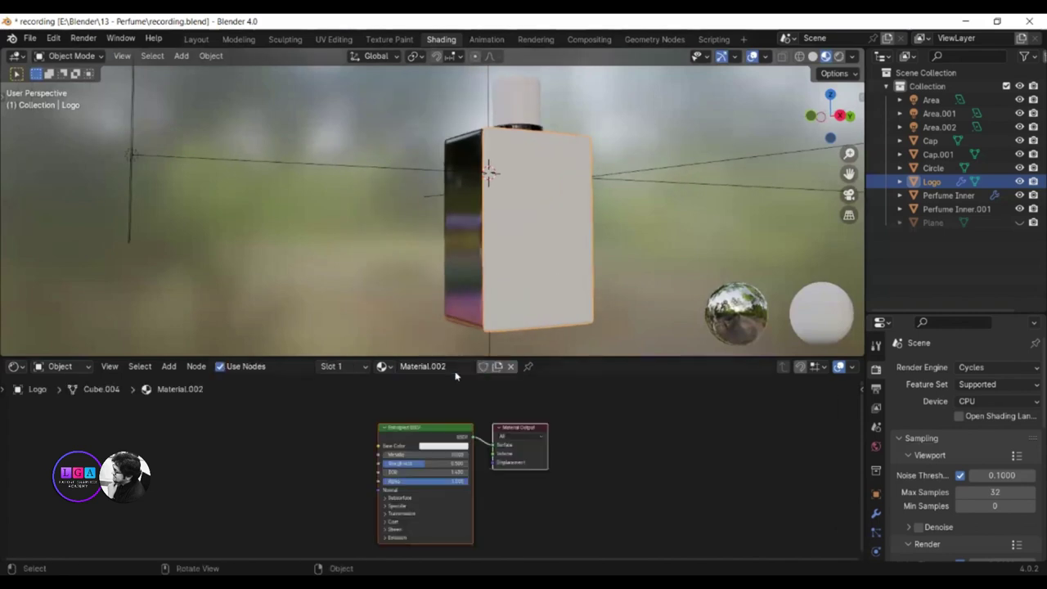
{"action": "left_click_drag", "start_coordinate": [436, 436], "coordinate": [476, 414]}
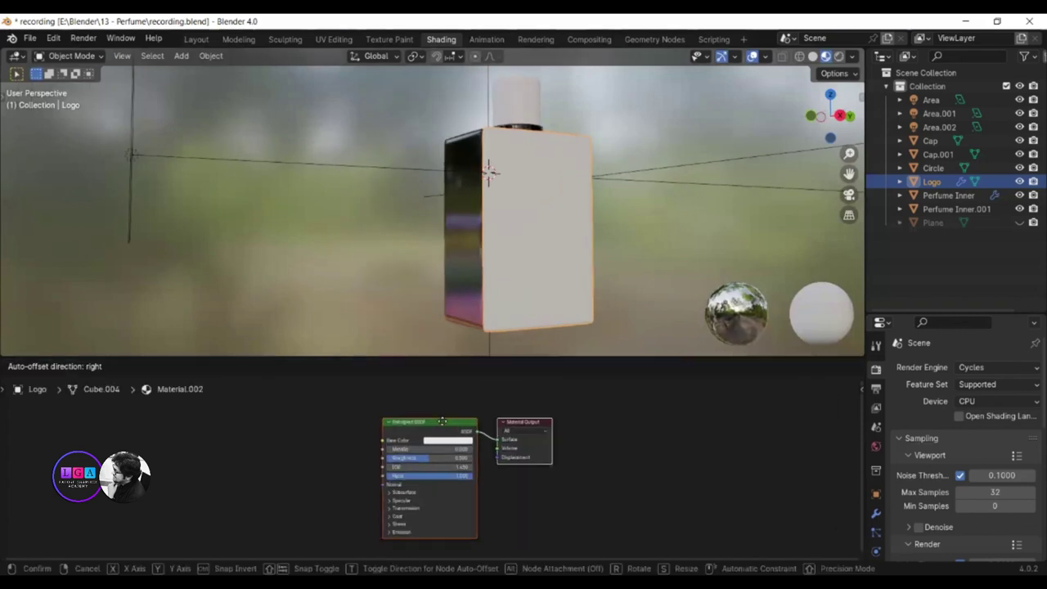
Step: Add an Image Texture node feeding Base Color and load logo250.png into it
{"action": "key", "text": "shift+a"}
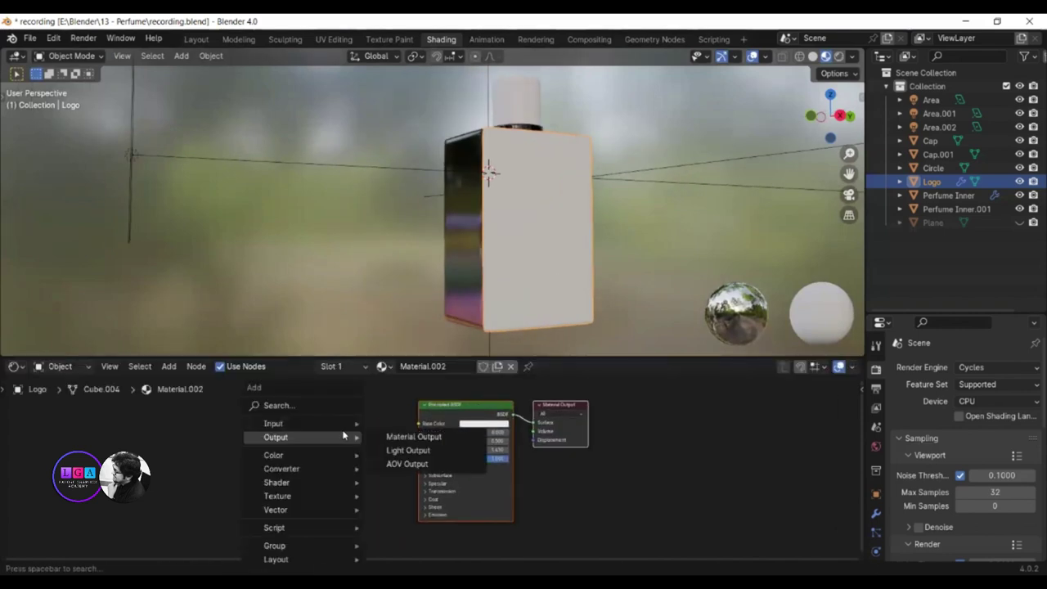
{"action": "type", "text": "image"}
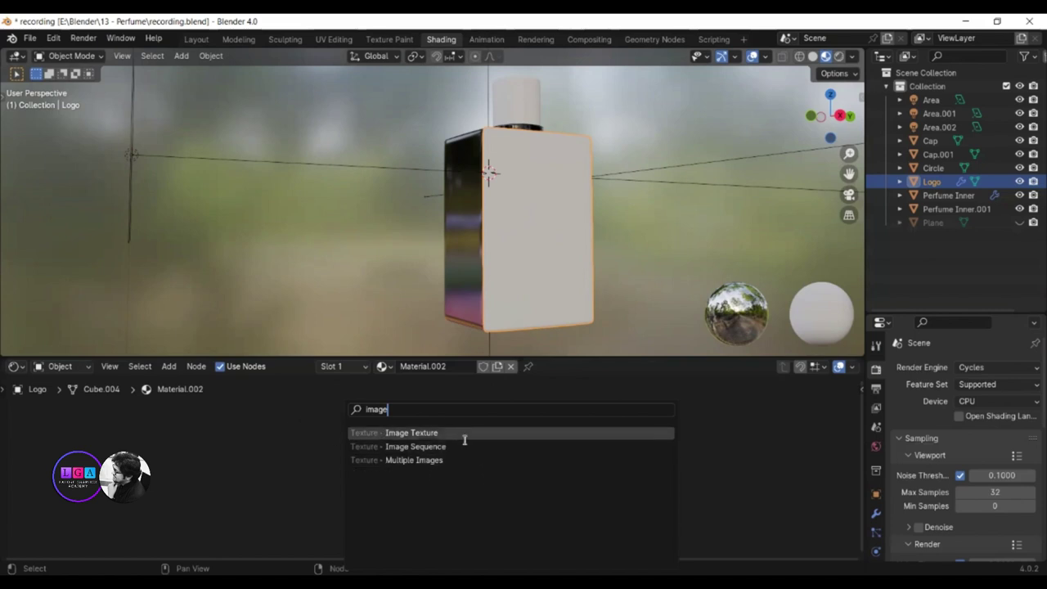
{"action": "key", "text": "Return"}
{"action": "left_click", "coordinate": [276, 442]}
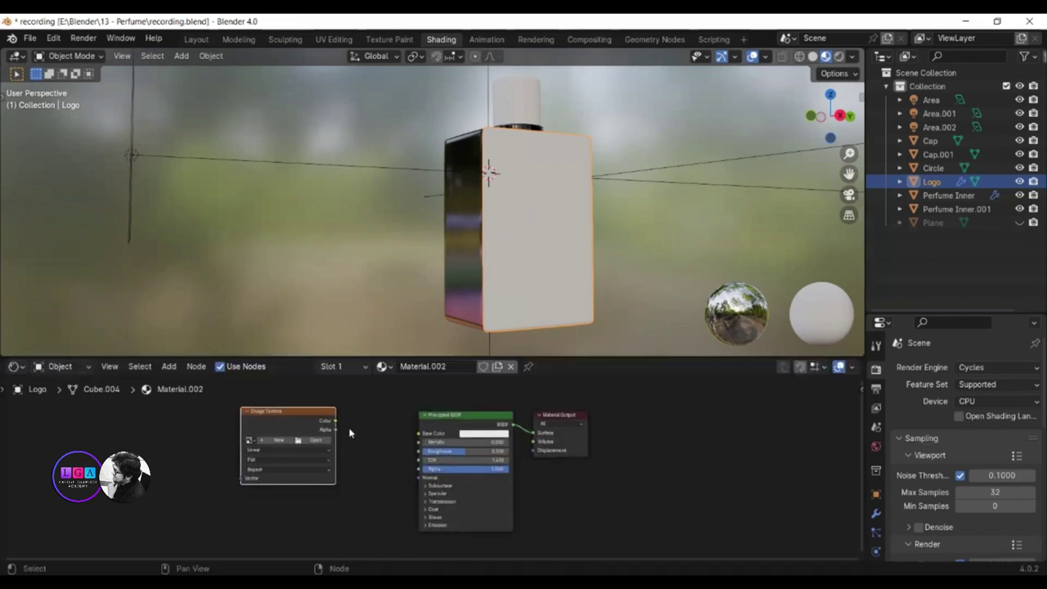
{"action": "left_click_drag", "start_coordinate": [339, 423], "coordinate": [419, 434]}
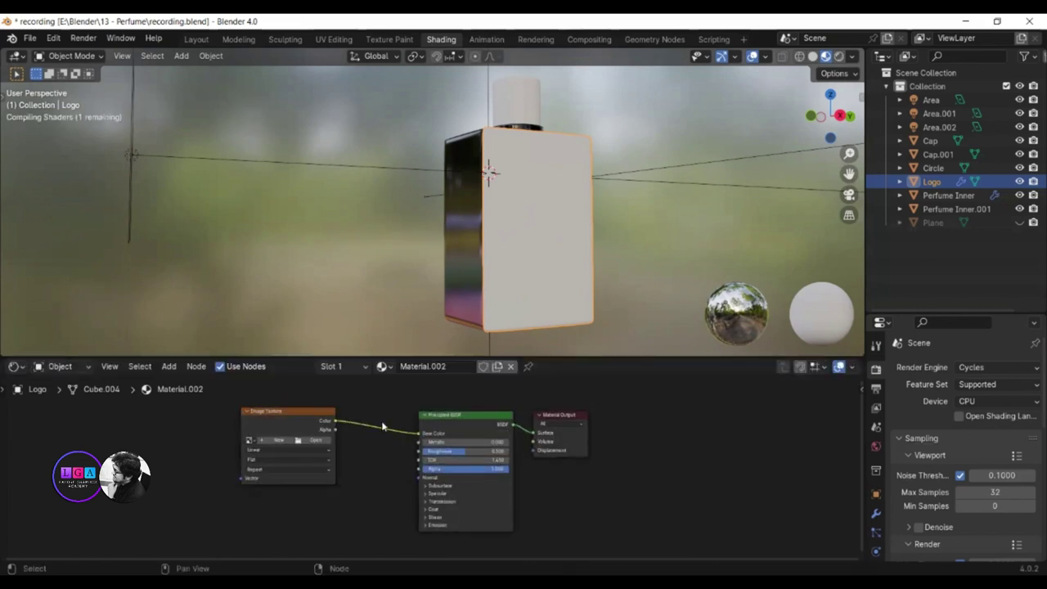
{"action": "left_click", "coordinate": [302, 414]}
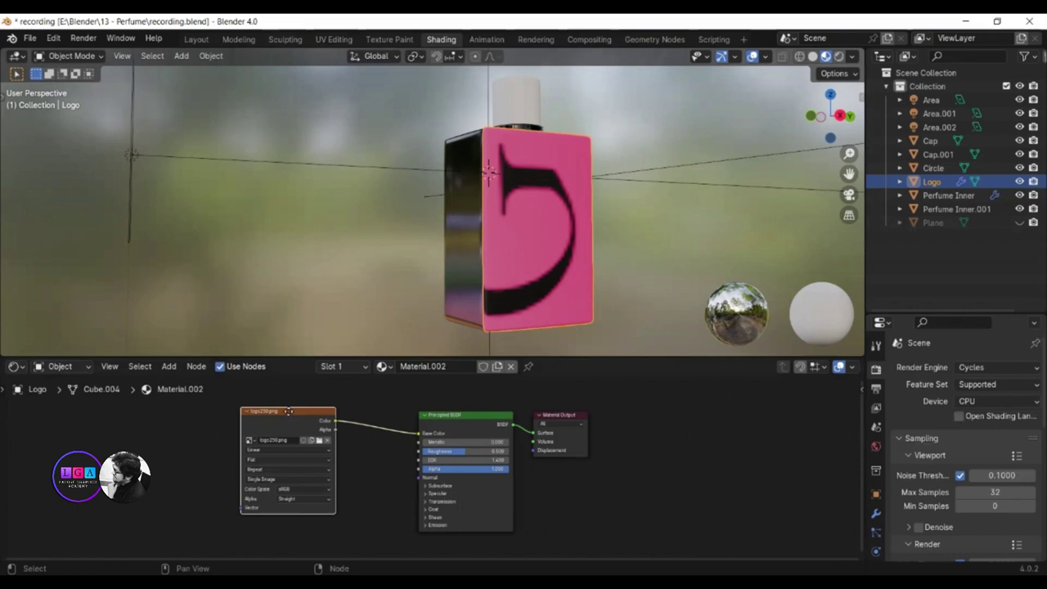
Step: Arrange the image, shader and output nodes in a neat row, then go to UV Editing
{"action": "left_click_drag", "start_coordinate": [288, 410], "coordinate": [328, 413]}
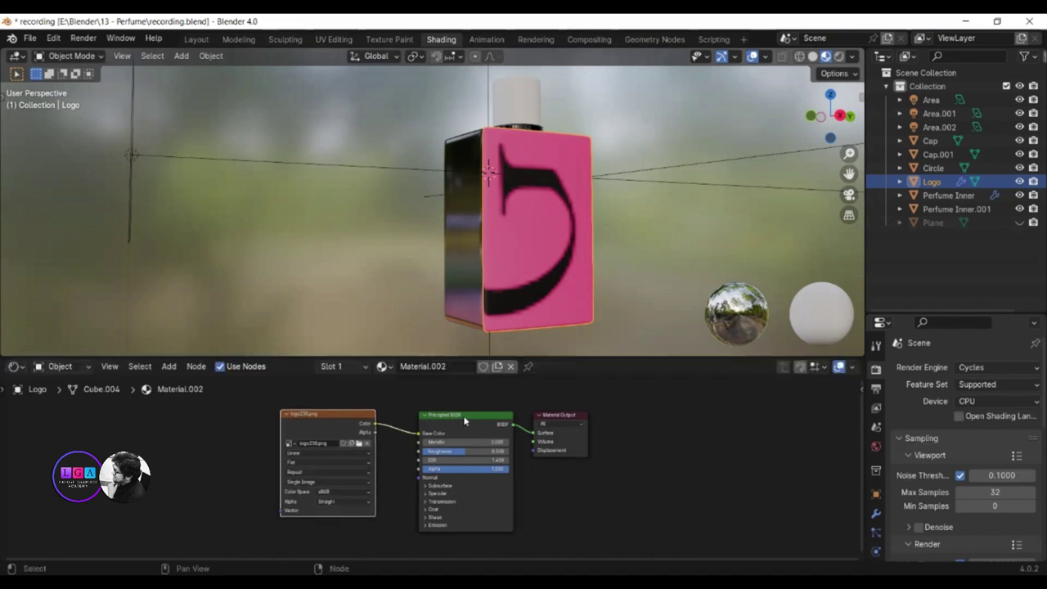
{"action": "left_click_drag", "start_coordinate": [464, 419], "coordinate": [465, 419]}
{"action": "left_click_drag", "start_coordinate": [555, 416], "coordinate": [581, 411]}
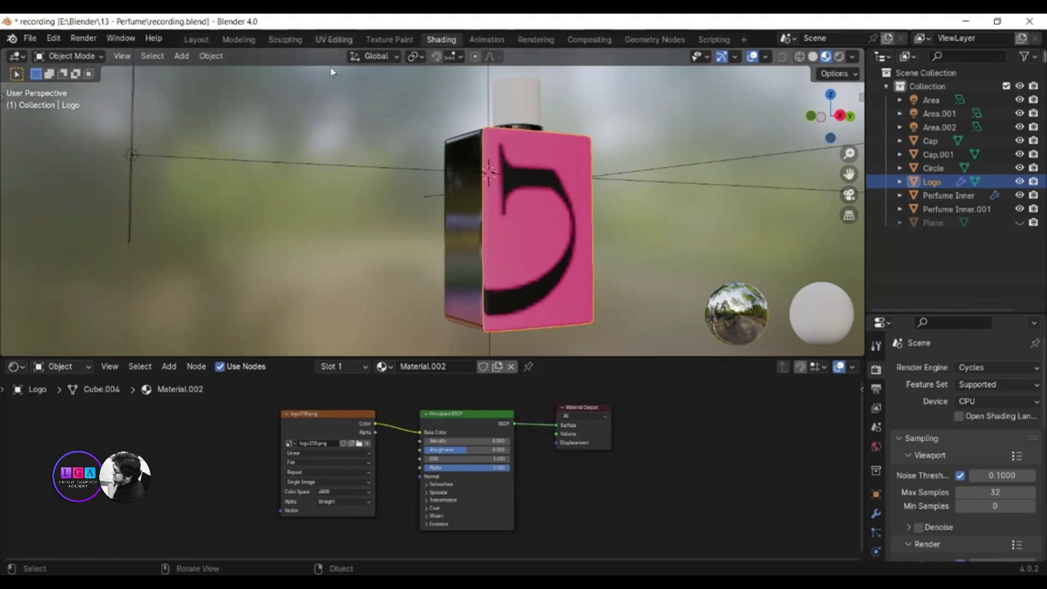
{"action": "left_click", "coordinate": [334, 39]}
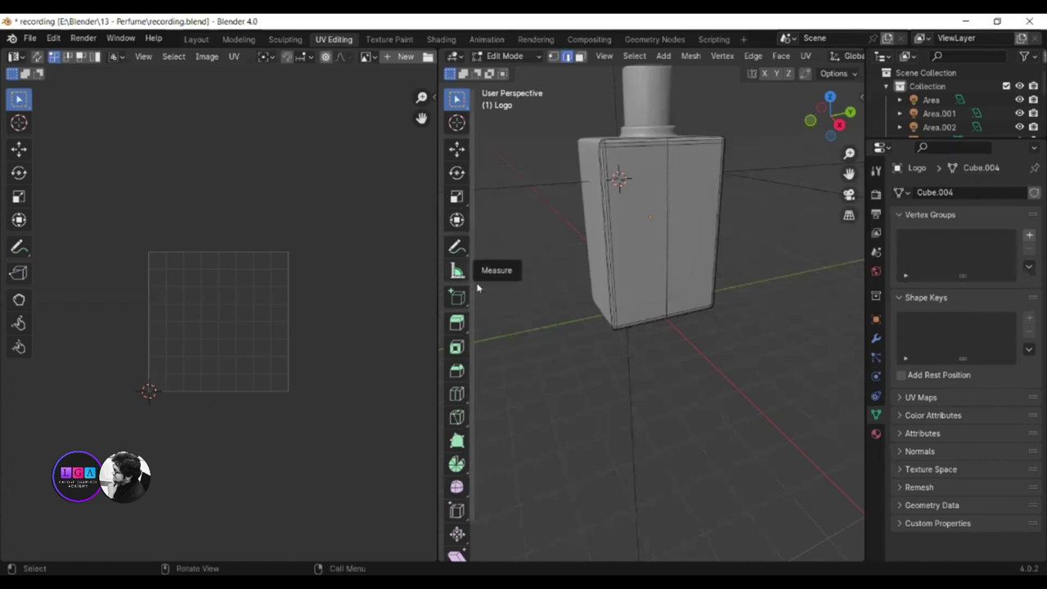
Step: Show the bottle in Material Preview and select all Logo faces to see their UVs on logo250.png
{"action": "scroll", "coordinate": [818, 58], "scroll_direction": "down", "scroll_amount": 10}
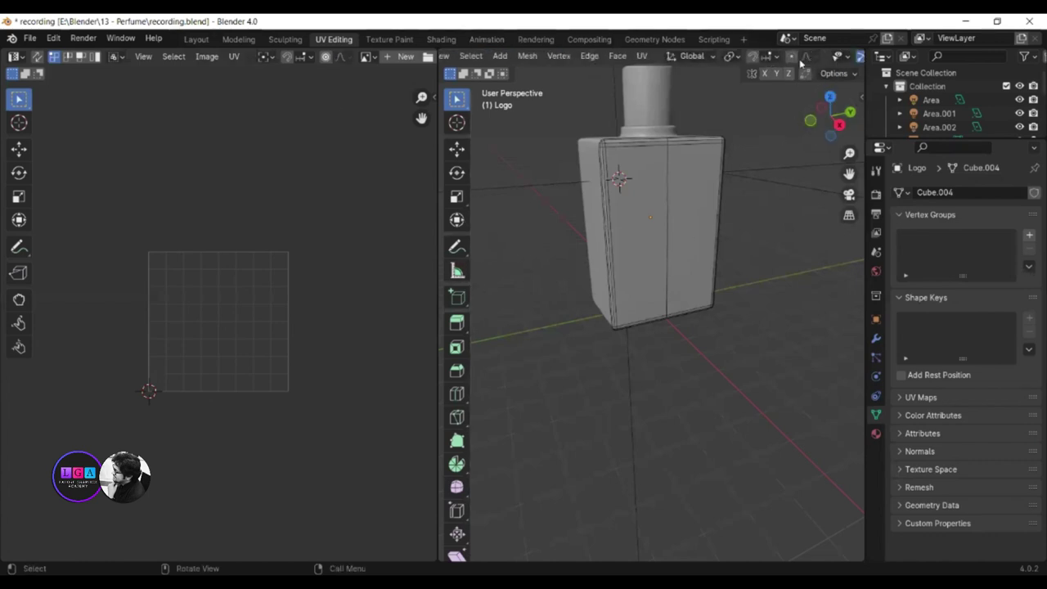
{"action": "left_click", "coordinate": [826, 56]}
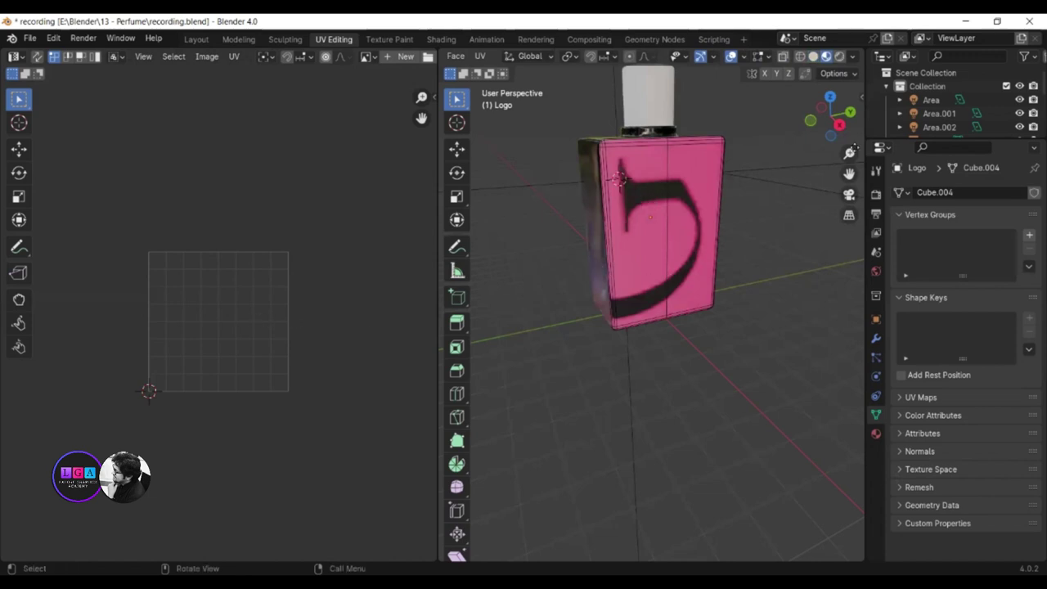
{"action": "scroll", "coordinate": [934, 98], "scroll_direction": "down", "scroll_amount": 2}
{"action": "scroll", "coordinate": [933, 98], "scroll_direction": "down", "scroll_amount": 2}
{"action": "scroll", "coordinate": [933, 94], "scroll_direction": "down", "scroll_amount": 2}
{"action": "scroll", "coordinate": [934, 90], "scroll_direction": "down", "scroll_amount": 1}
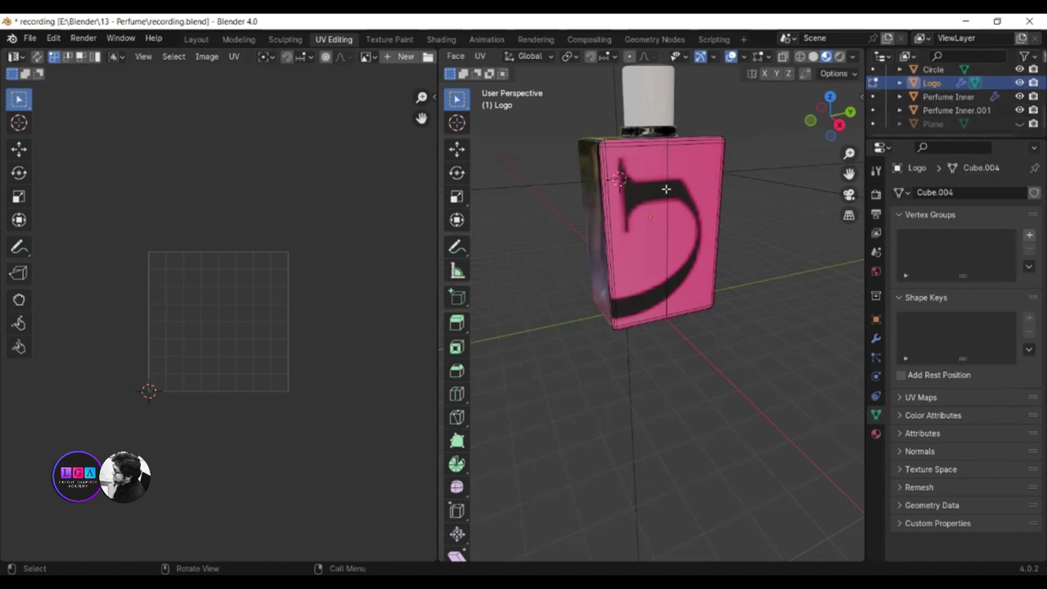
{"action": "key", "text": "a"}
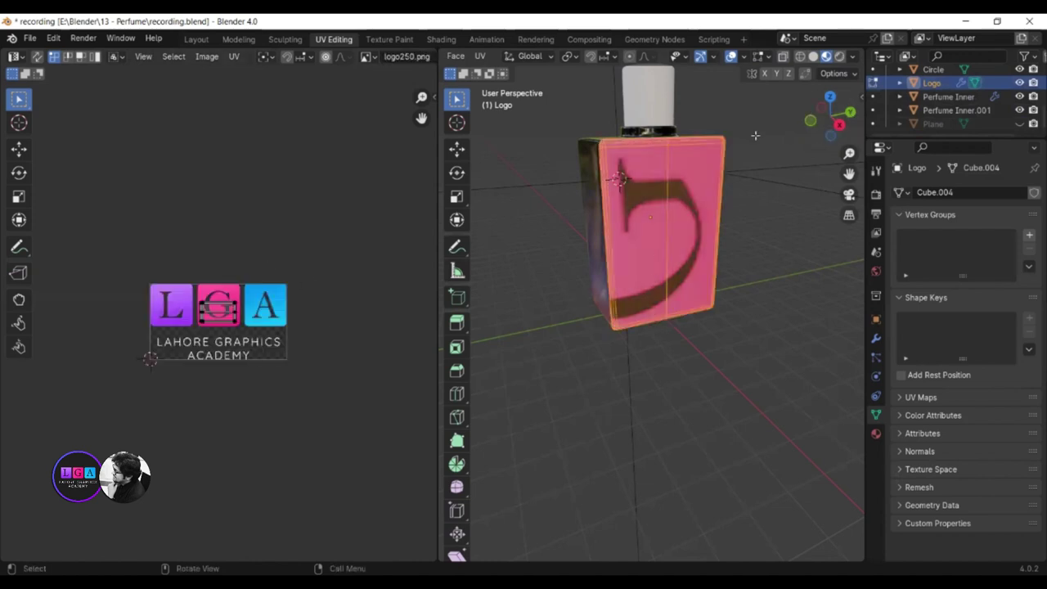
{"action": "scroll", "coordinate": [160, 340], "scroll_direction": "up", "scroll_amount": 2}
{"action": "scroll", "coordinate": [164, 337], "scroll_direction": "up", "scroll_amount": 1}
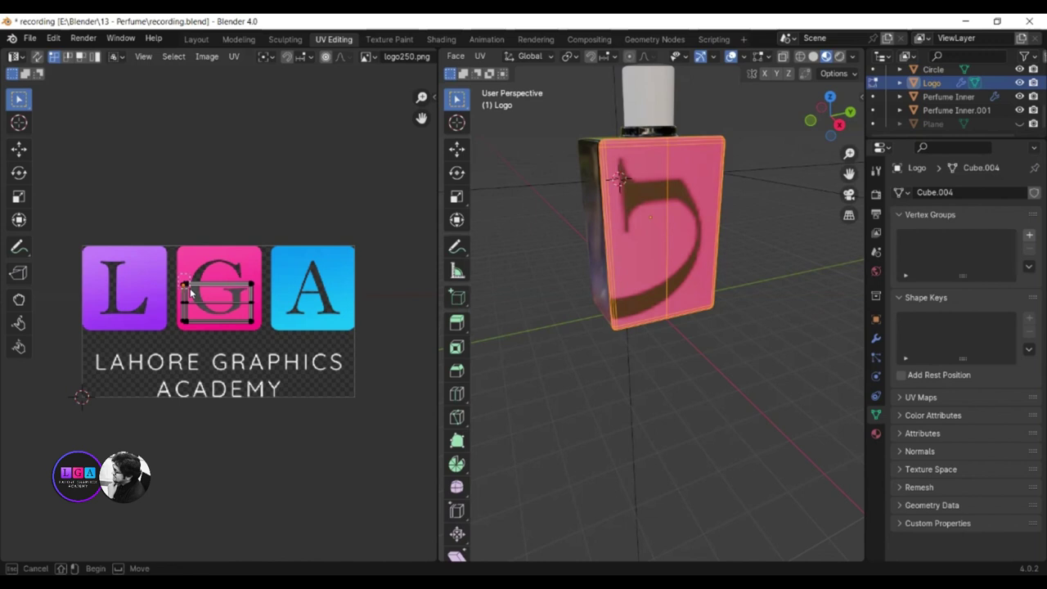
Step: Scale up the Logo UV island, rotate it -90 degrees, enlarge it again and slide it down
{"action": "left_click_drag", "start_coordinate": [178, 277], "coordinate": [262, 335]}
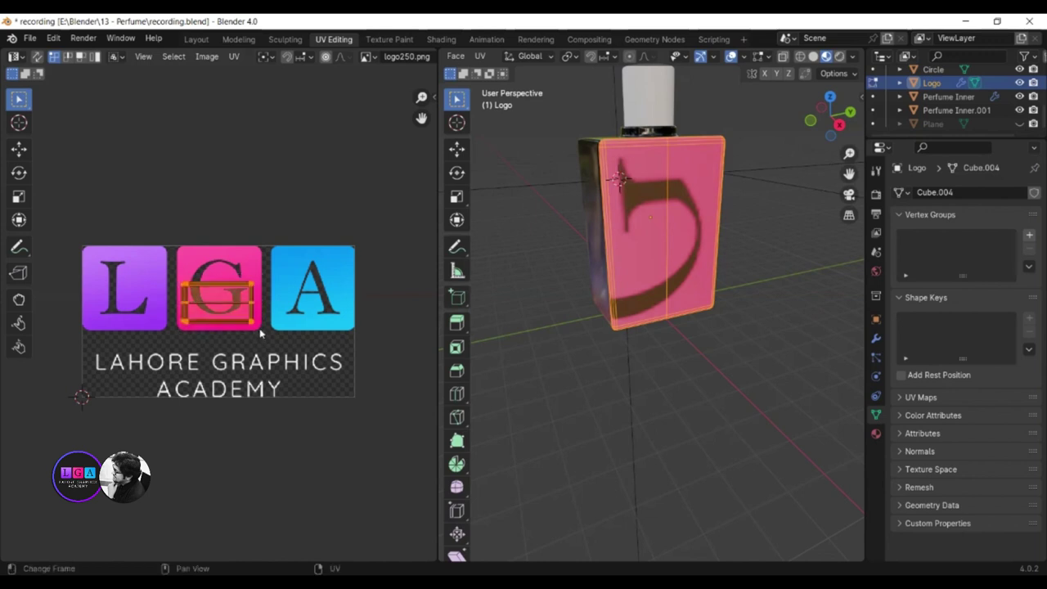
{"action": "key", "text": "s"}
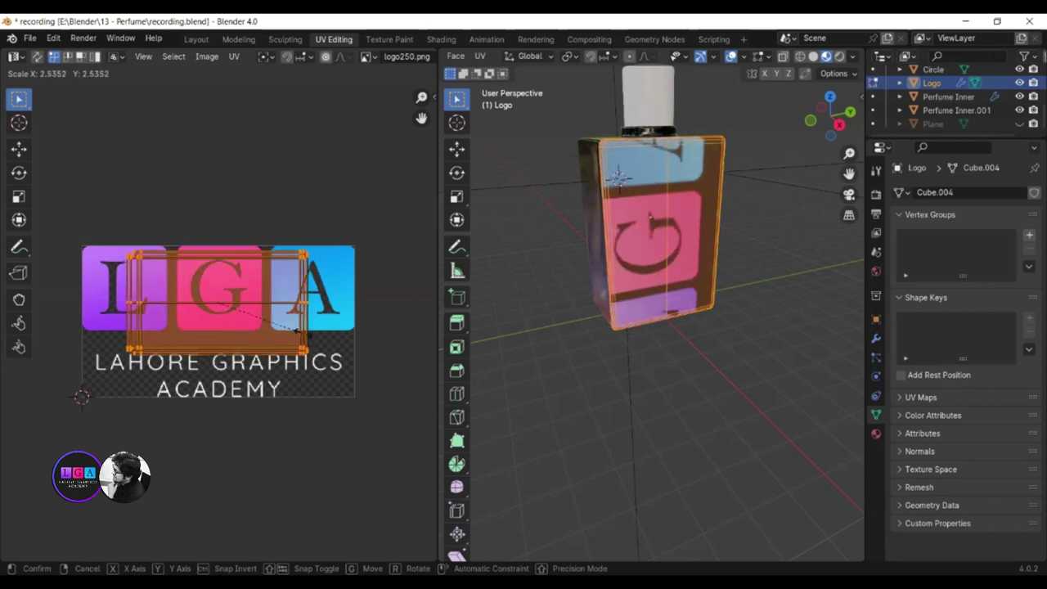
{"action": "left_click", "coordinate": [318, 337]}
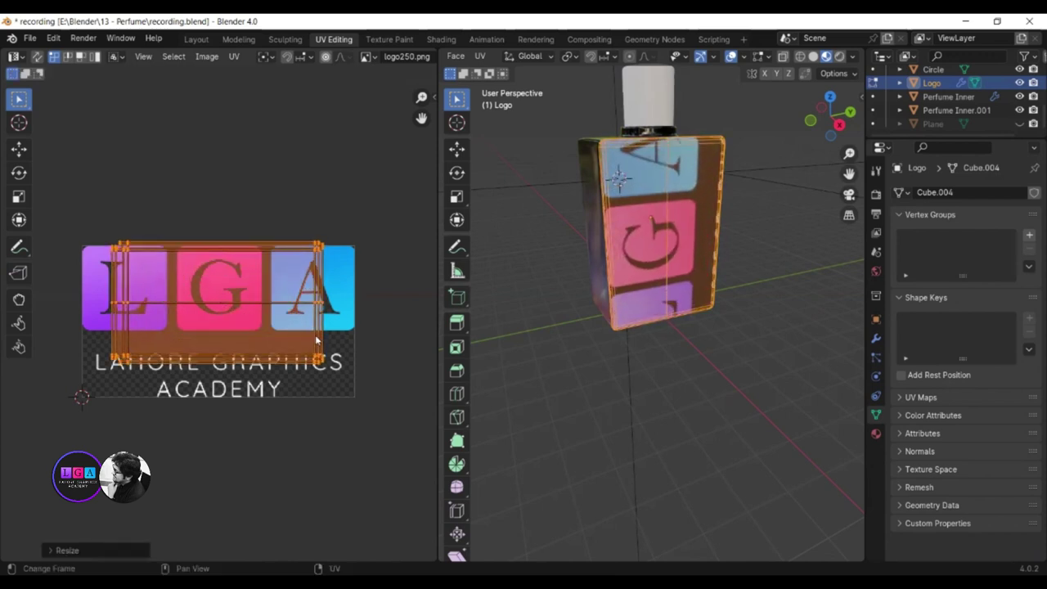
{"action": "key", "text": "r"}
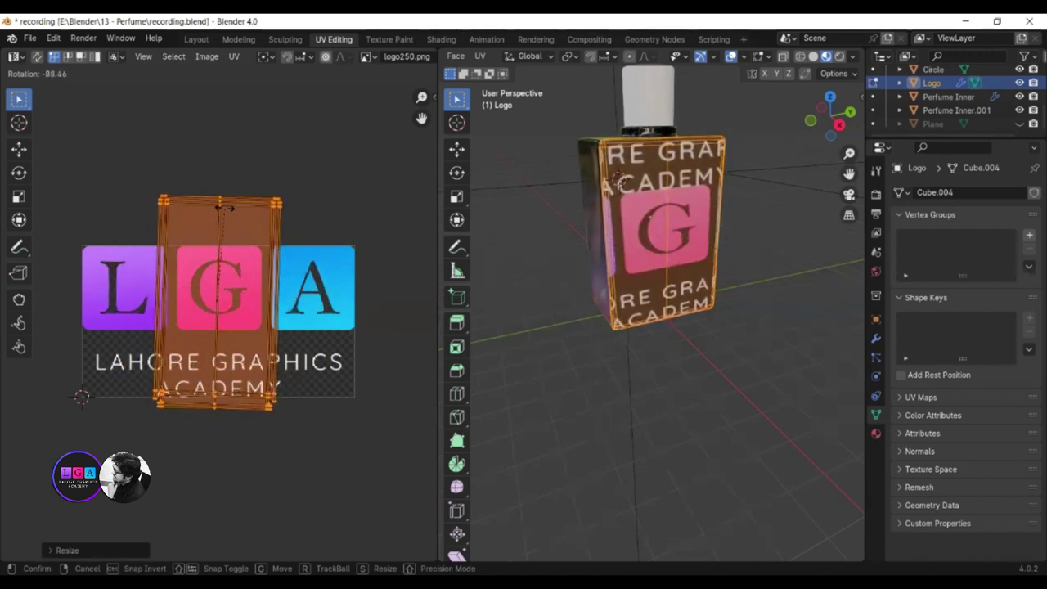
{"action": "type", "text": "-90"}
{"action": "key", "text": "Return"}
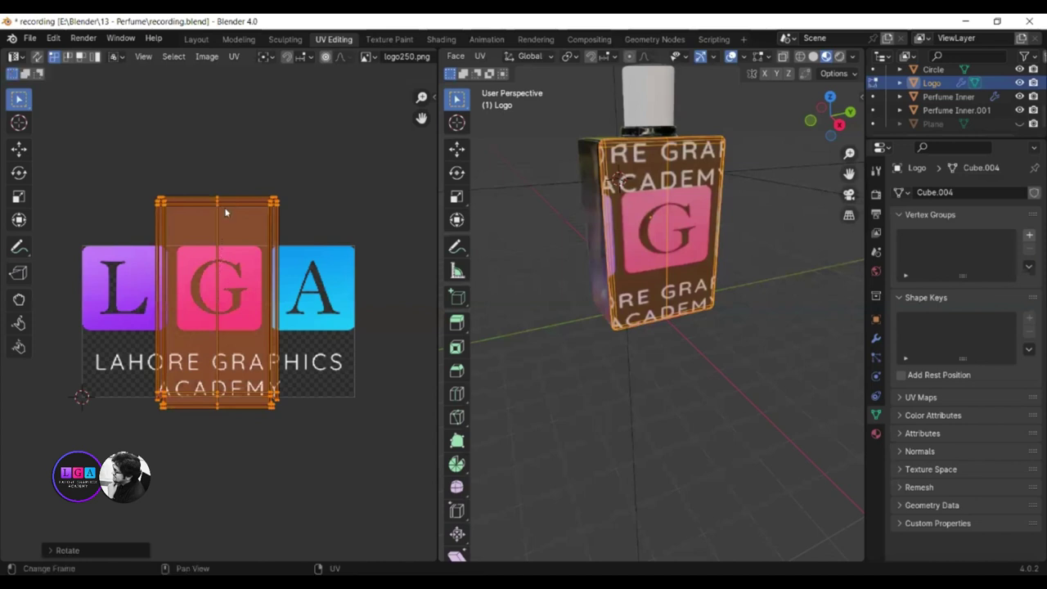
{"action": "scroll", "coordinate": [242, 274], "scroll_direction": "down", "scroll_amount": 4}
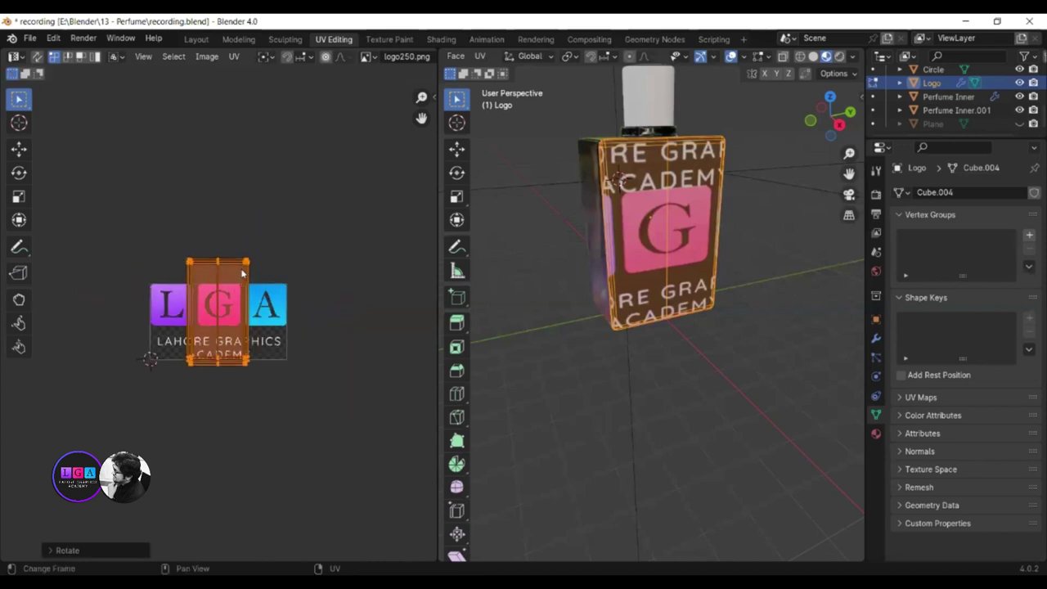
{"action": "key", "text": "s"}
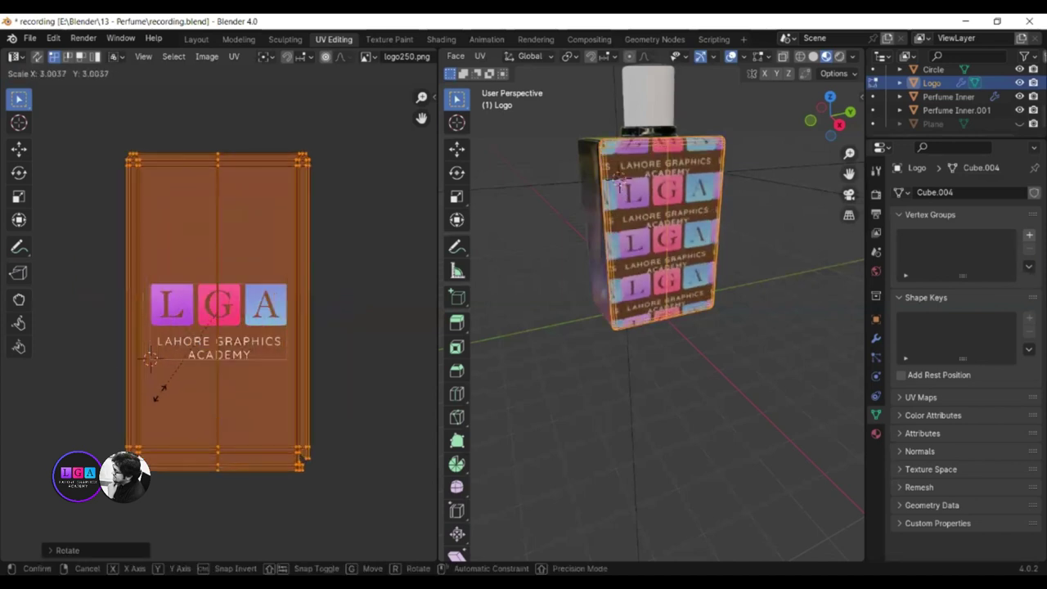
{"action": "key", "text": "Return"}
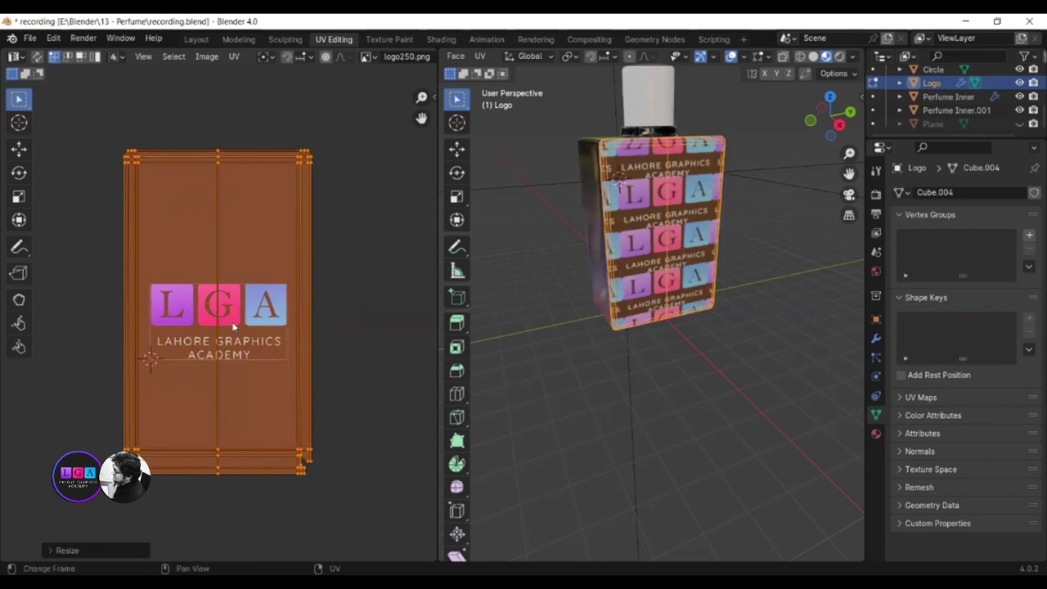
{"action": "key", "text": "g"}
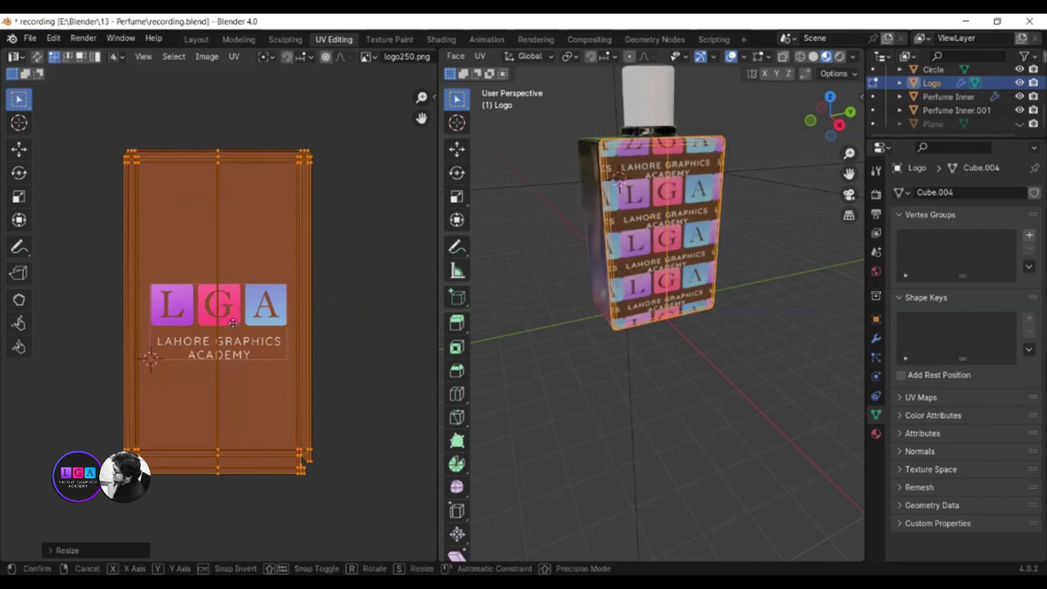
{"action": "left_click", "coordinate": [234, 393]}
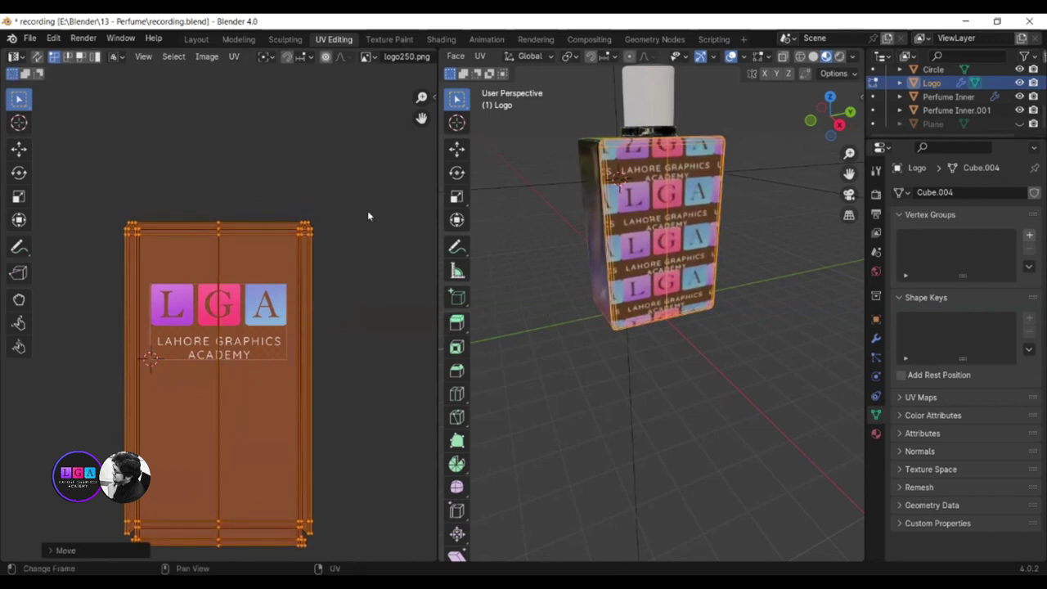
Step: Set the logo Image Texture's extension to Clip so it no longer repeats
{"action": "left_click", "coordinate": [434, 41]}
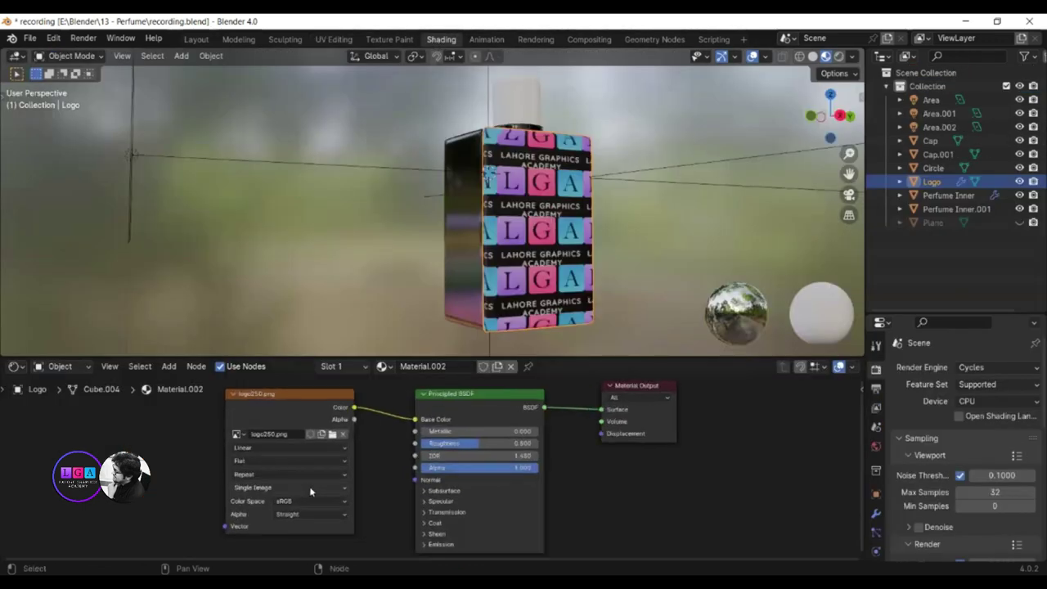
{"action": "scroll", "coordinate": [223, 479], "scroll_direction": "up", "scroll_amount": 1}
{"action": "left_click", "coordinate": [233, 476]}
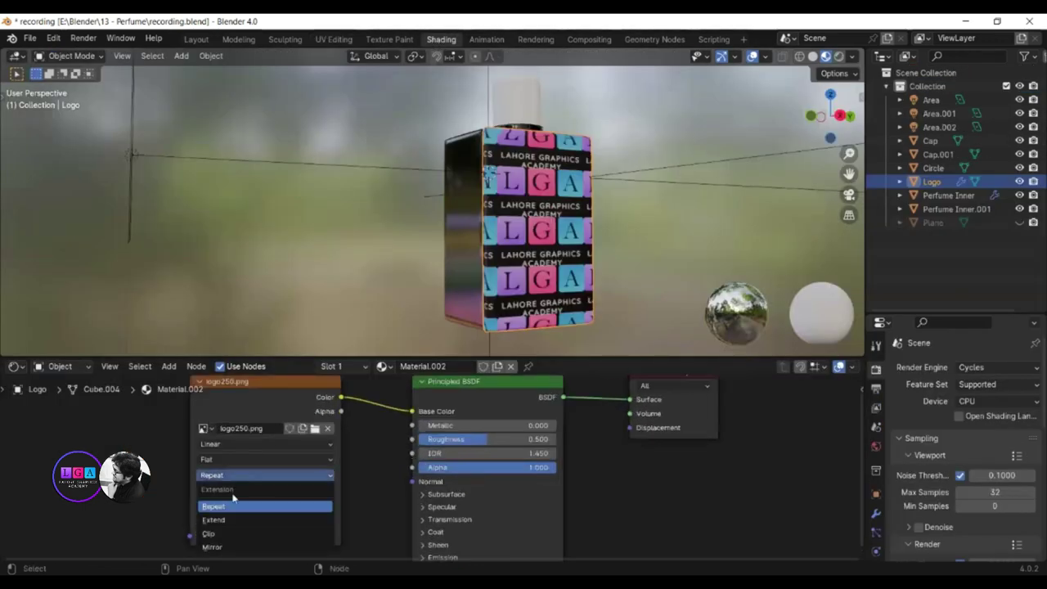
{"action": "left_click", "coordinate": [230, 535]}
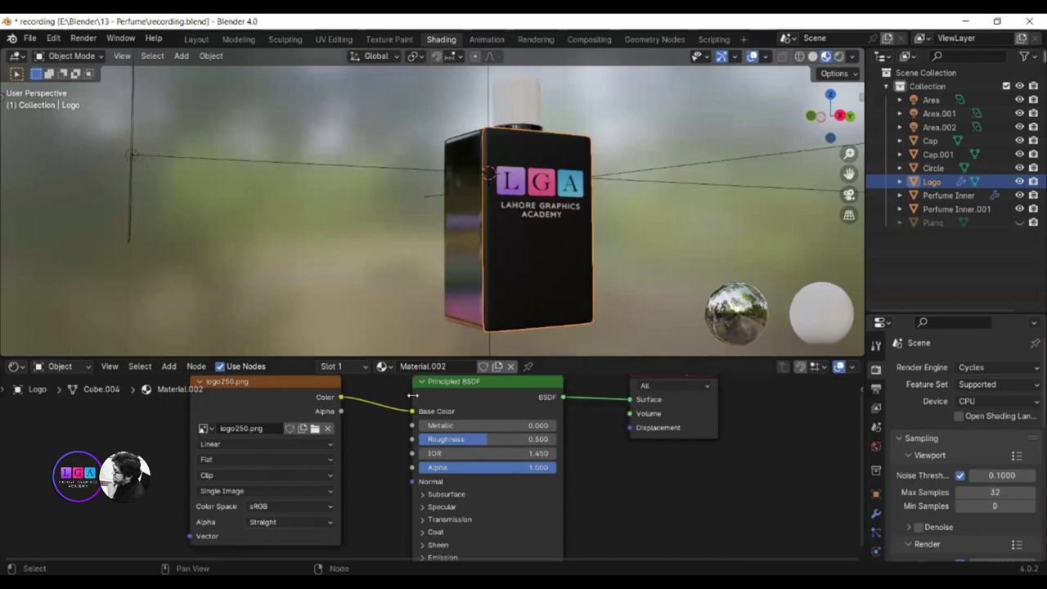
{"action": "middle_click_drag", "start_coordinate": [504, 291], "coordinate": [376, 283]}
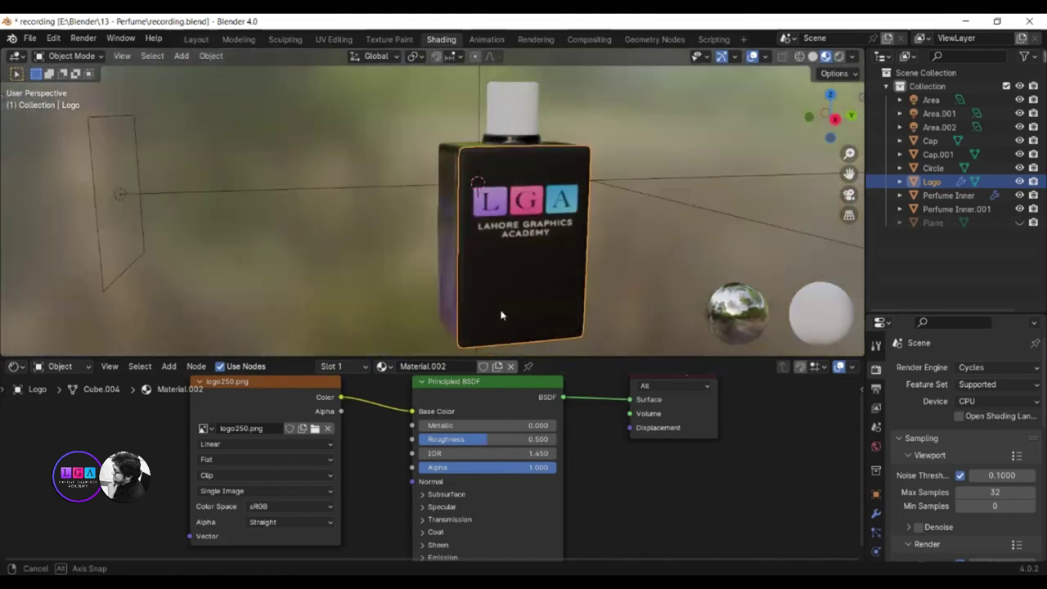
{"action": "middle_click_drag", "start_coordinate": [376, 283], "coordinate": [497, 313]}
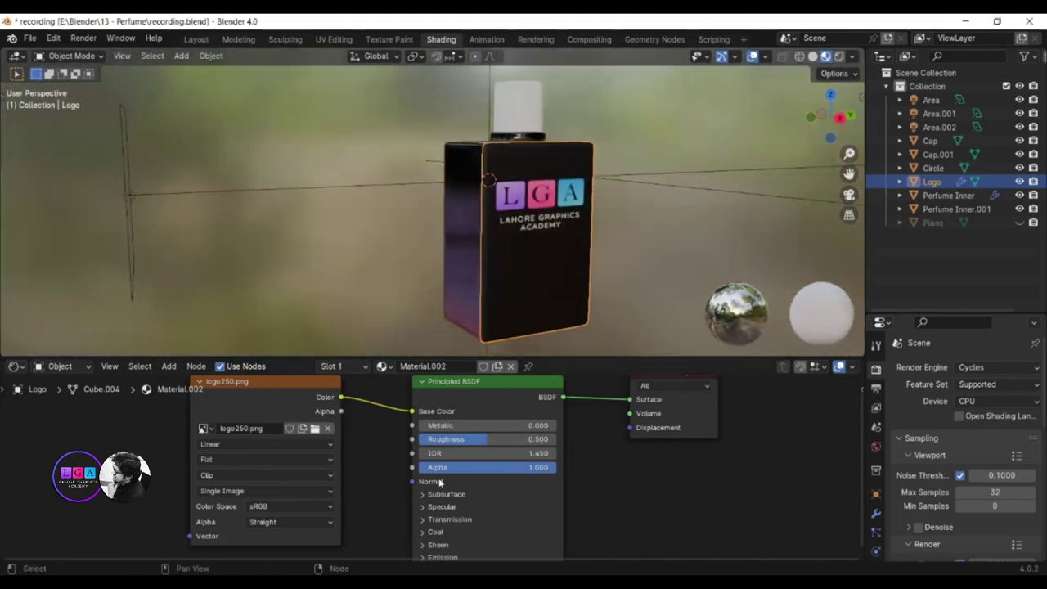
{"action": "scroll", "coordinate": [439, 482], "scroll_direction": "down", "scroll_amount": 1}
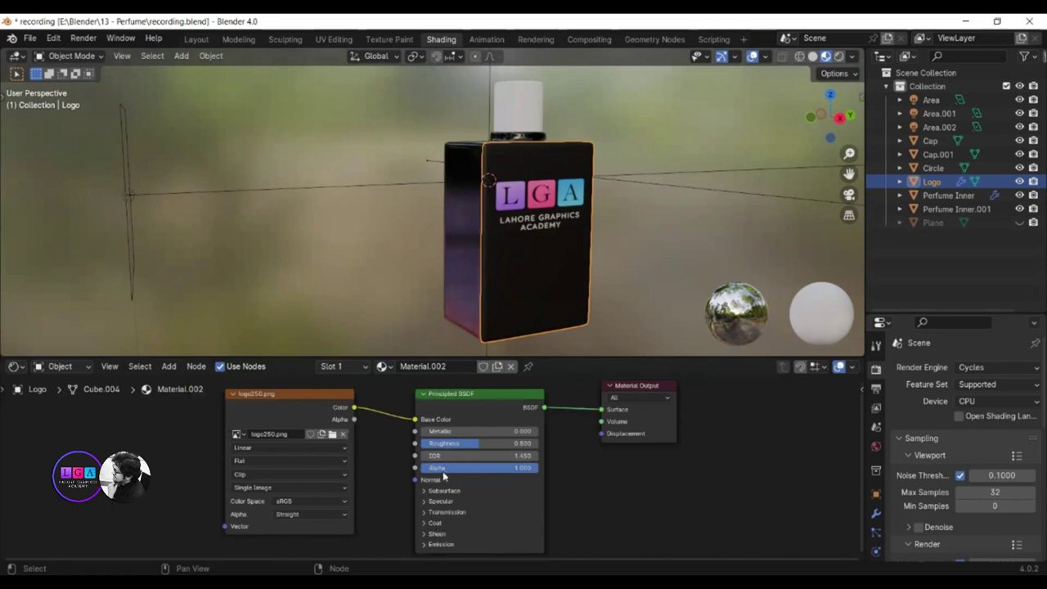
Step: Connect the logo image's Alpha to the Principled BSDF Alpha for a transparent background
{"action": "left_click_drag", "start_coordinate": [353, 408], "coordinate": [367, 426]}
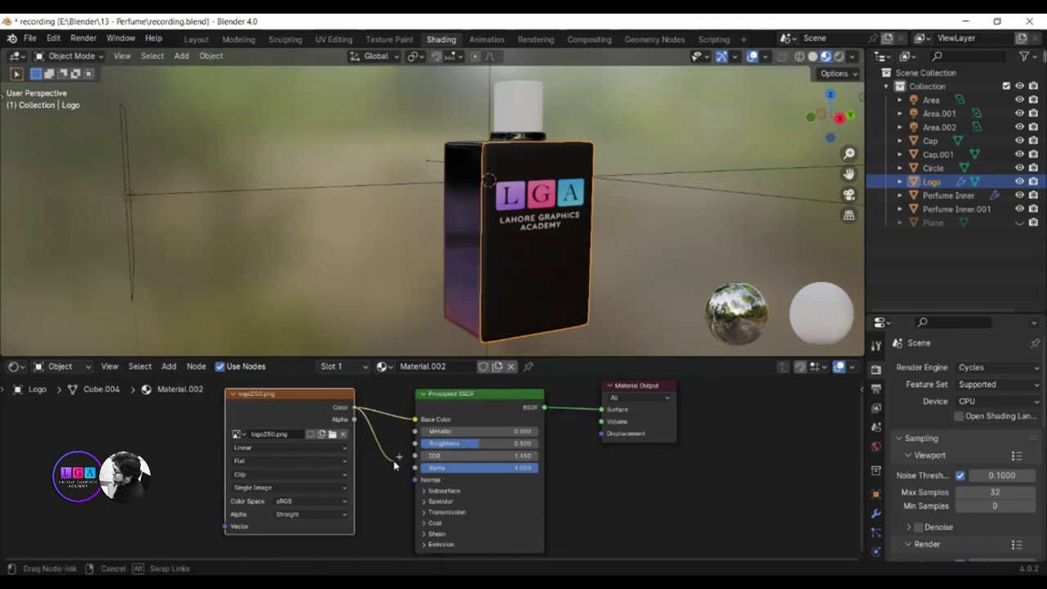
{"action": "left_click_drag", "start_coordinate": [394, 463], "coordinate": [416, 468]}
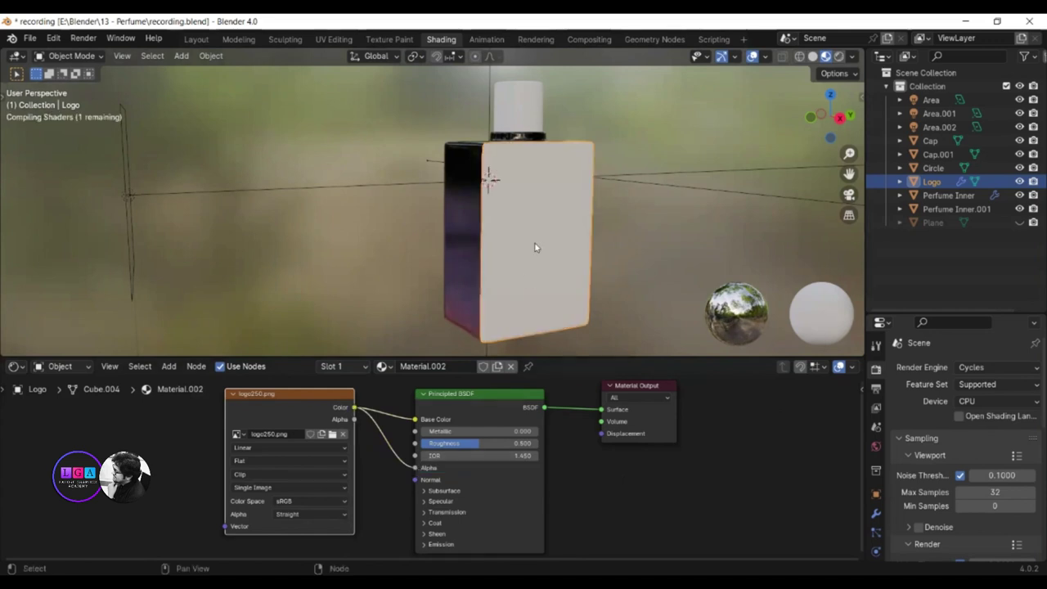
{"action": "mouse_move", "coordinate": [514, 243]}
{"action": "middle_mouse_down"}
{"action": "mouse_move", "coordinate": [462, 241]}
{"action": "mouse_move", "coordinate": [554, 303]}
{"action": "middle_mouse_up"}
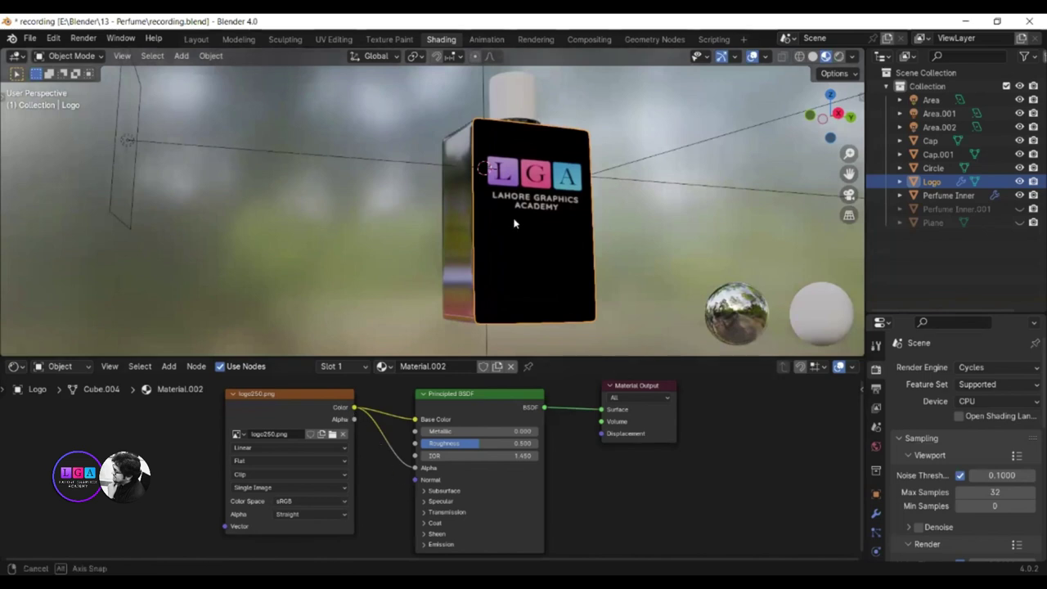
{"action": "mouse_move", "coordinate": [486, 297]}
{"action": "middle_mouse_down"}
{"action": "mouse_move", "coordinate": [439, 202]}
{"action": "mouse_move", "coordinate": [449, 213]}
{"action": "middle_mouse_up"}
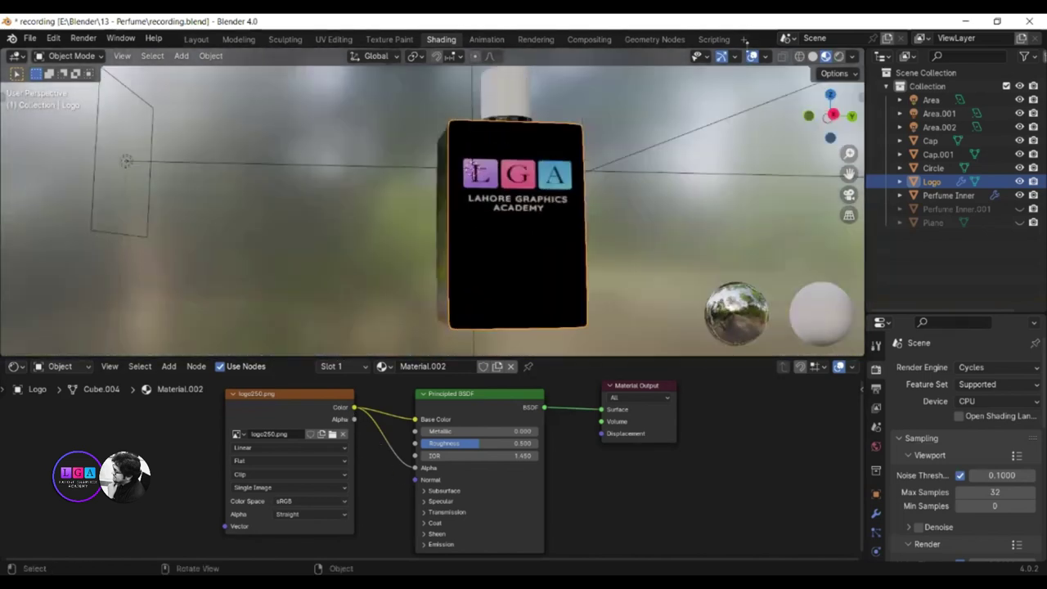
Step: Switch to Rendered shading and unhide Plane and Perfume Inner.001 in the outliner
{"action": "left_click", "coordinate": [838, 57]}
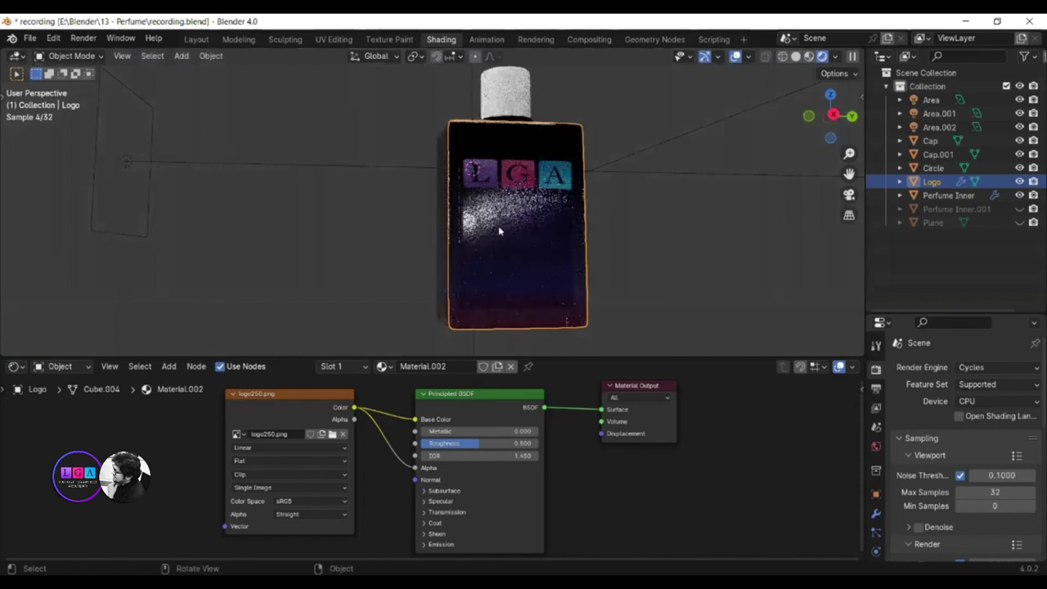
{"action": "middle_click_drag", "start_coordinate": [502, 229], "coordinate": [523, 240]}
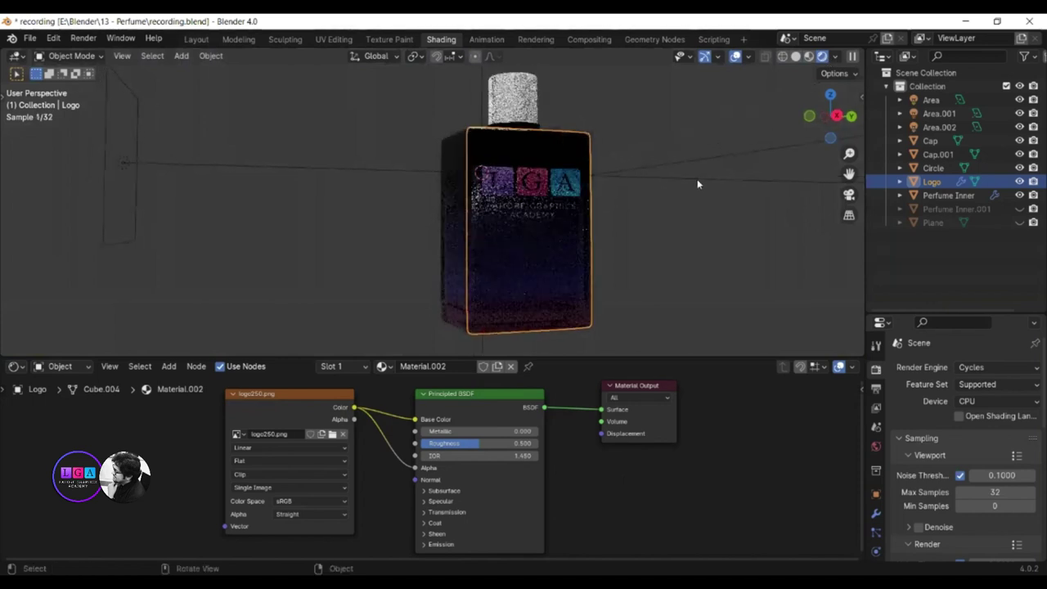
{"action": "left_click", "coordinate": [1020, 224]}
{"action": "left_click", "coordinate": [1020, 209]}
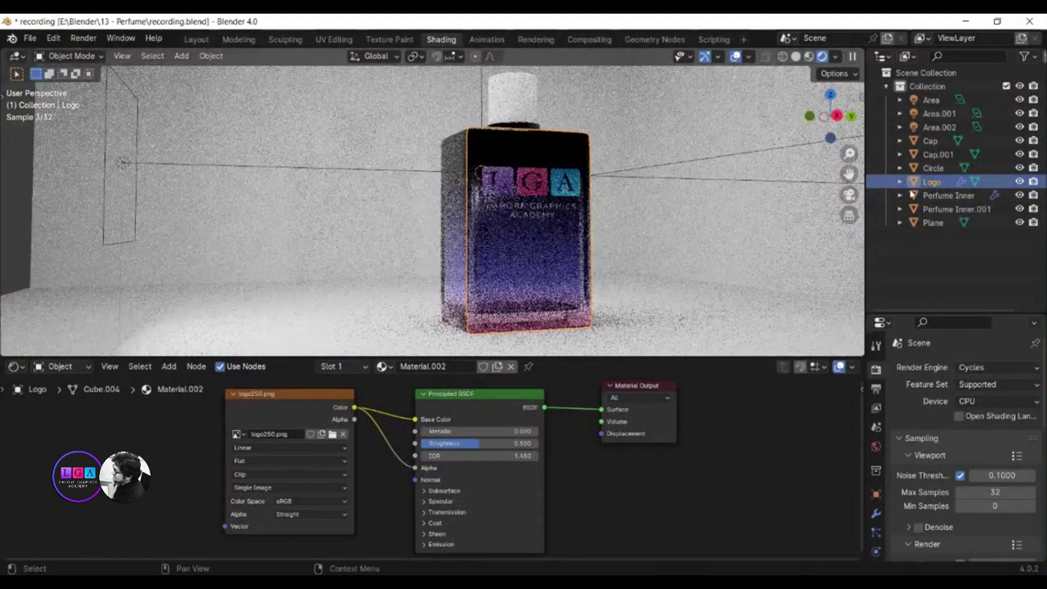
Step: Move the Logo along X twice, checking in Solid and Rendered shading, until centred on the front
{"action": "key", "text": "g"}
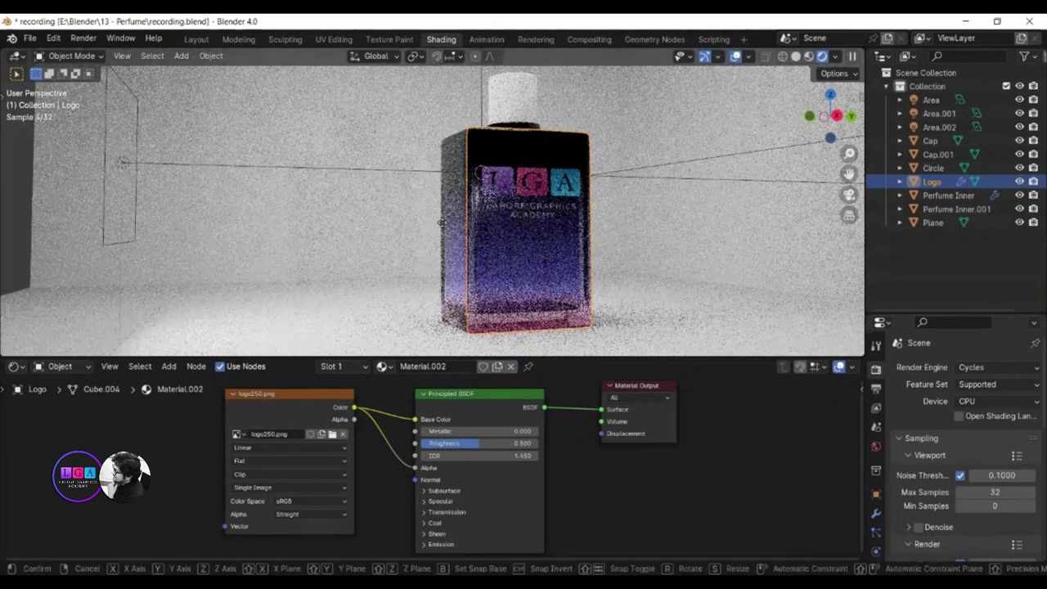
{"action": "key", "text": "x"}
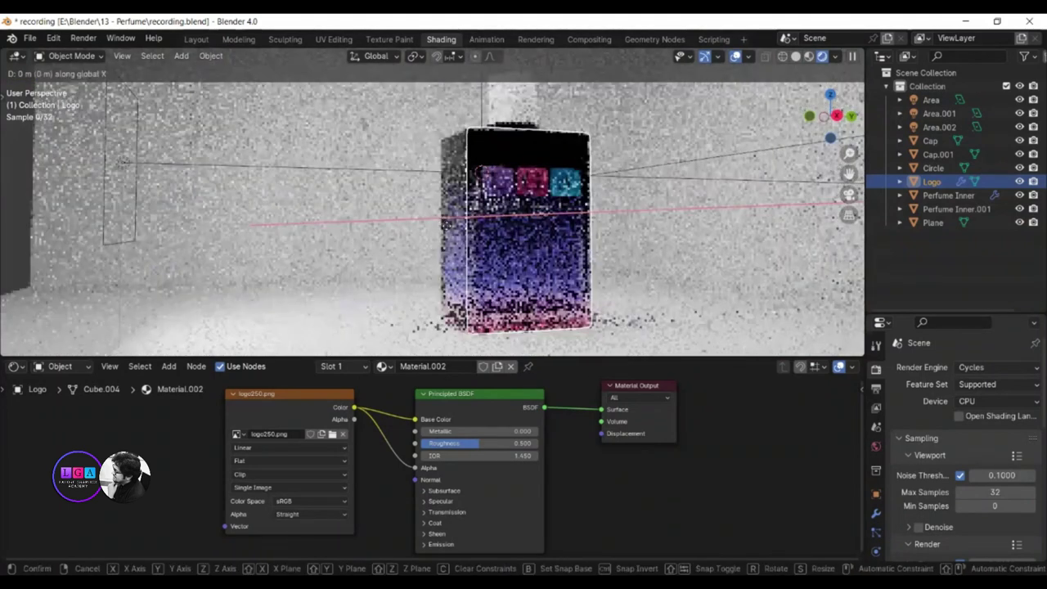
{"action": "left_click", "coordinate": [541, 270]}
{"action": "middle_click_drag", "start_coordinate": [524, 270], "coordinate": [556, 262]}
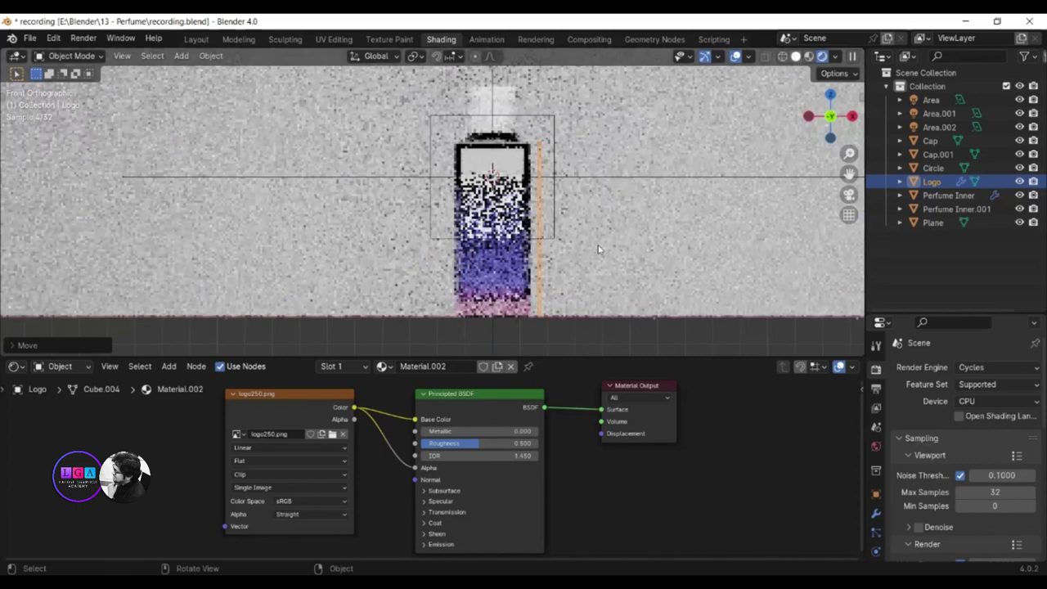
{"action": "key", "text": "z"}
{"action": "key", "text": "g"}
{"action": "key", "text": "x"}
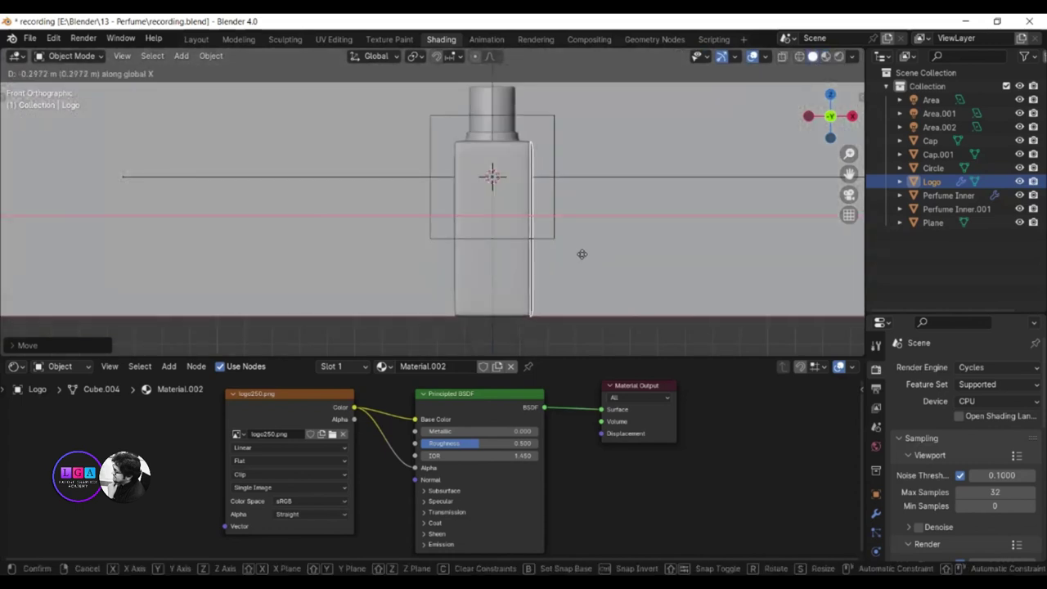
{"action": "left_click", "coordinate": [581, 254]}
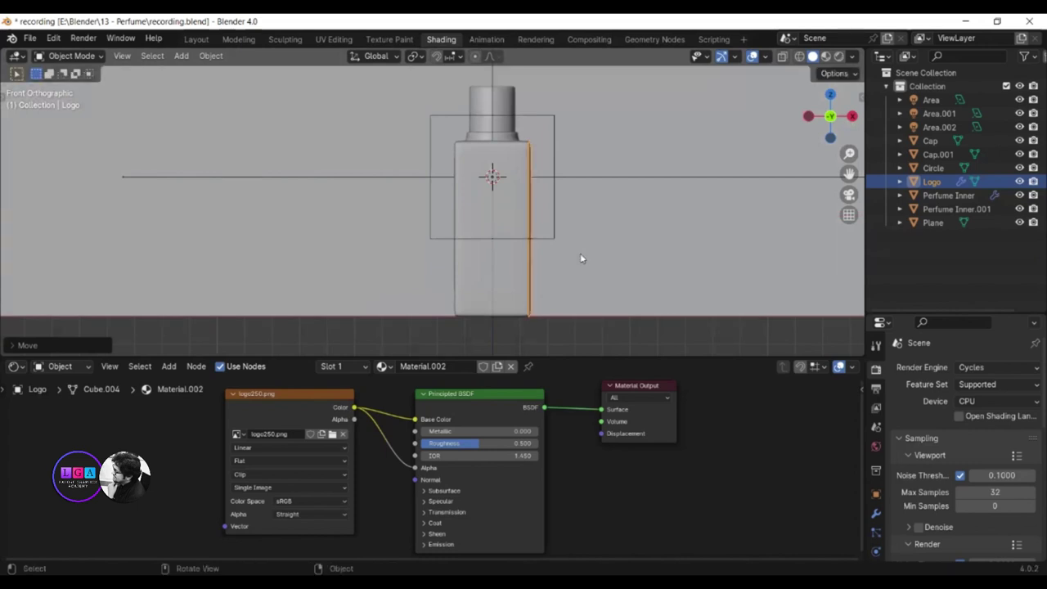
{"action": "left_click", "coordinate": [838, 57]}
{"action": "mouse_move", "coordinate": [685, 234]}
{"action": "middle_mouse_down"}
{"action": "mouse_move", "coordinate": [502, 238]}
{"action": "mouse_move", "coordinate": [564, 260]}
{"action": "middle_mouse_up"}
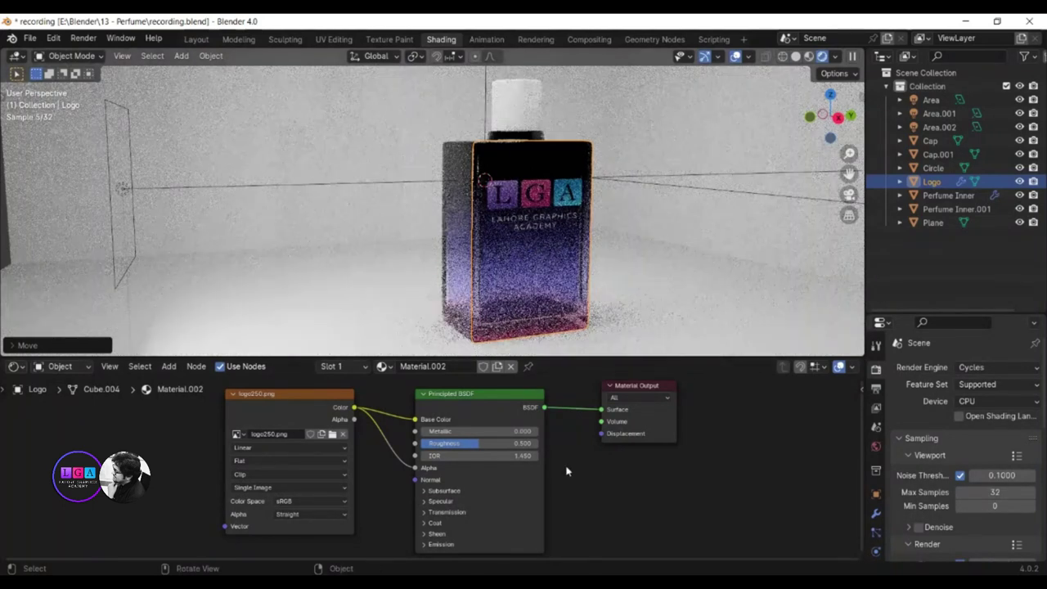
{"action": "left_click", "coordinate": [946, 224]}
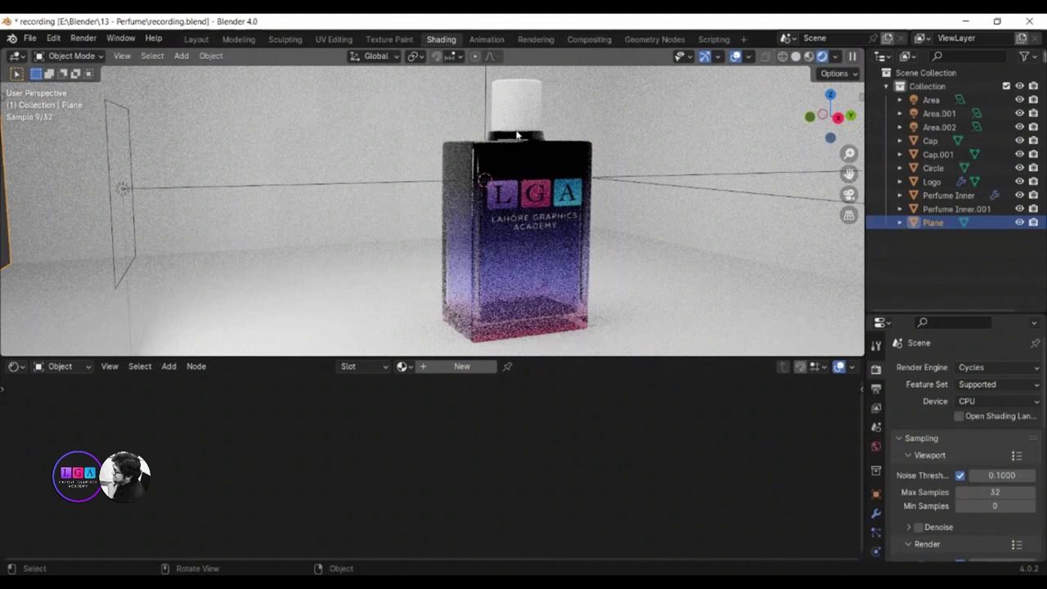
Step: Assign gradient Material.001 to the Cap and make it a single-user copy, Material.003
{"action": "left_click", "coordinate": [517, 135]}
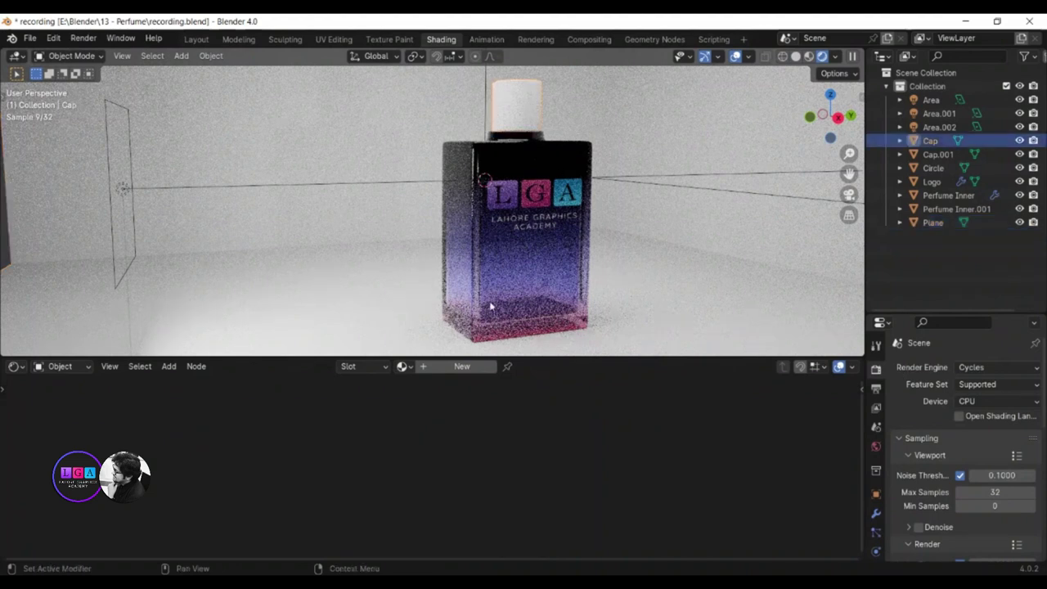
{"action": "left_click", "coordinate": [407, 367]}
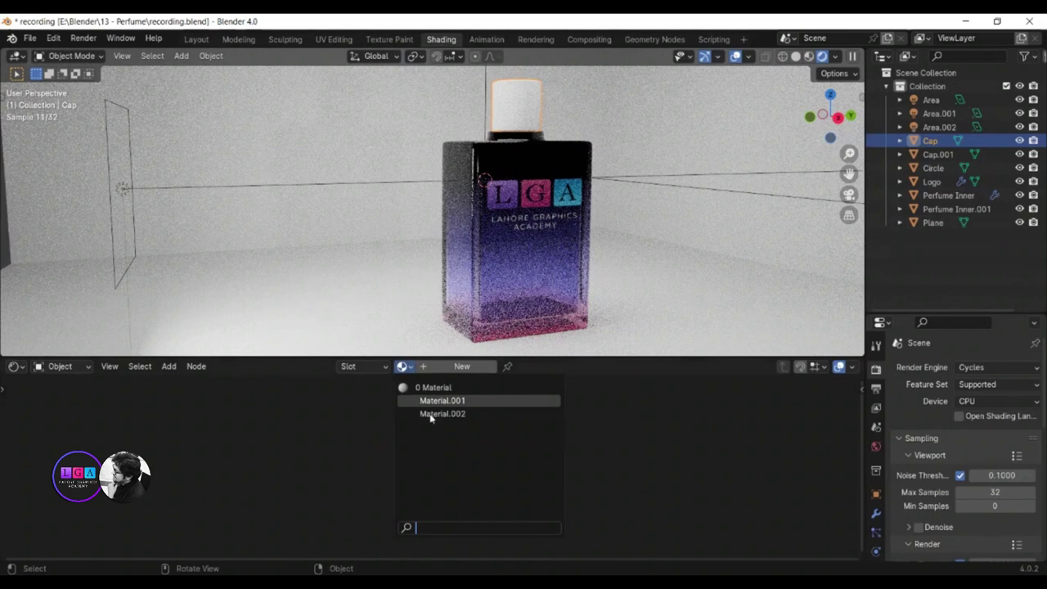
{"action": "left_click", "coordinate": [434, 413]}
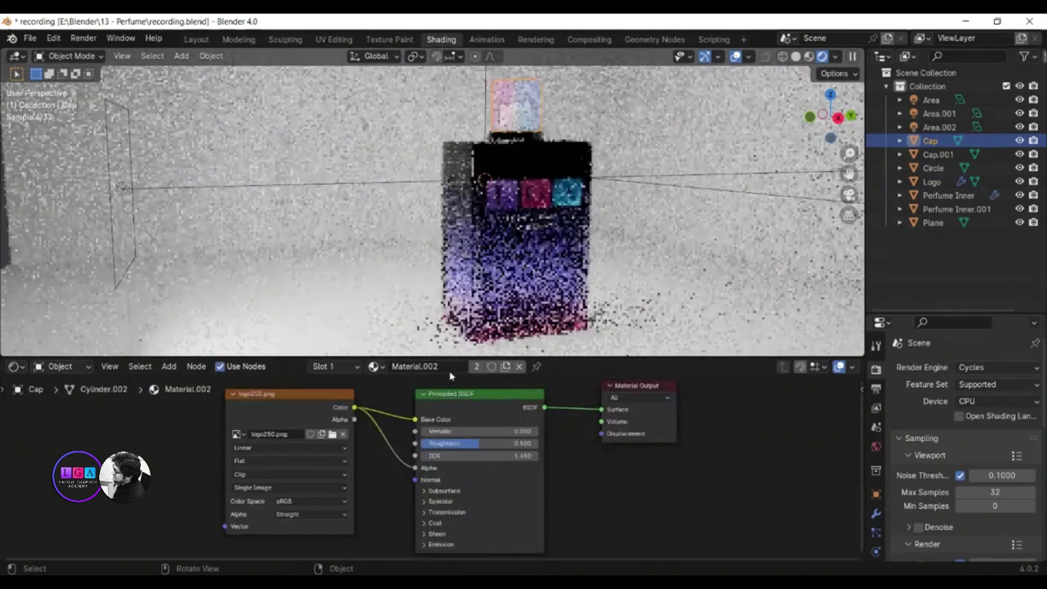
{"action": "double_click", "coordinate": [390, 366]}
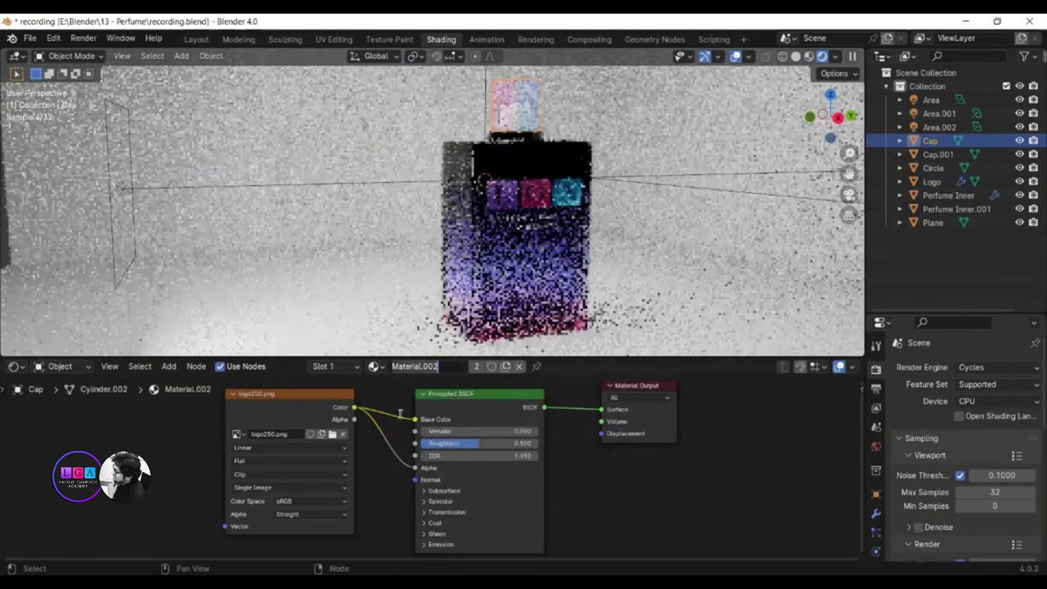
{"action": "left_click", "coordinate": [373, 366]}
{"action": "left_click", "coordinate": [410, 401]}
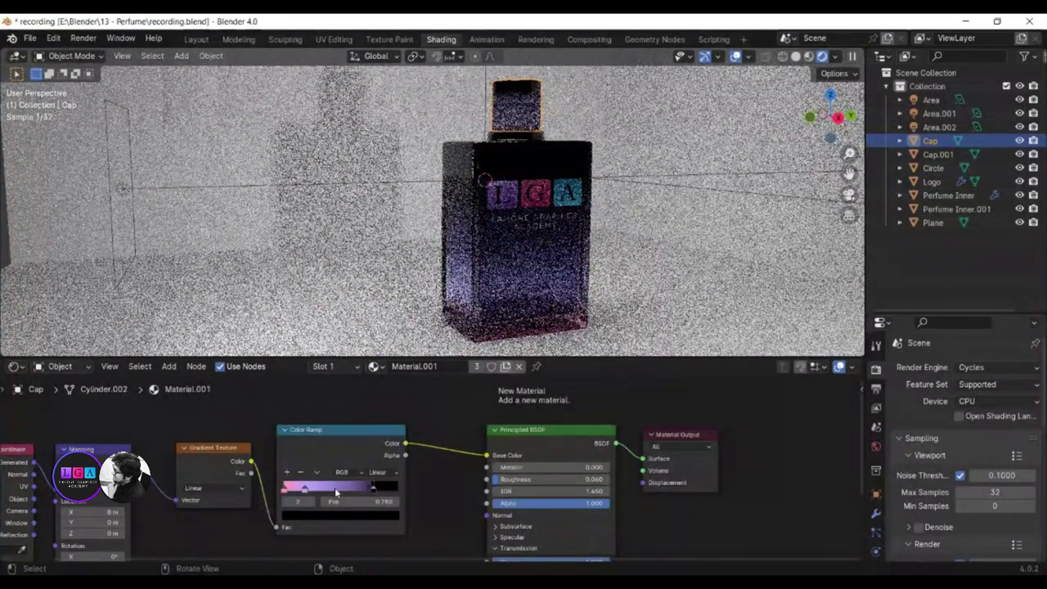
{"action": "left_click", "coordinate": [337, 487]}
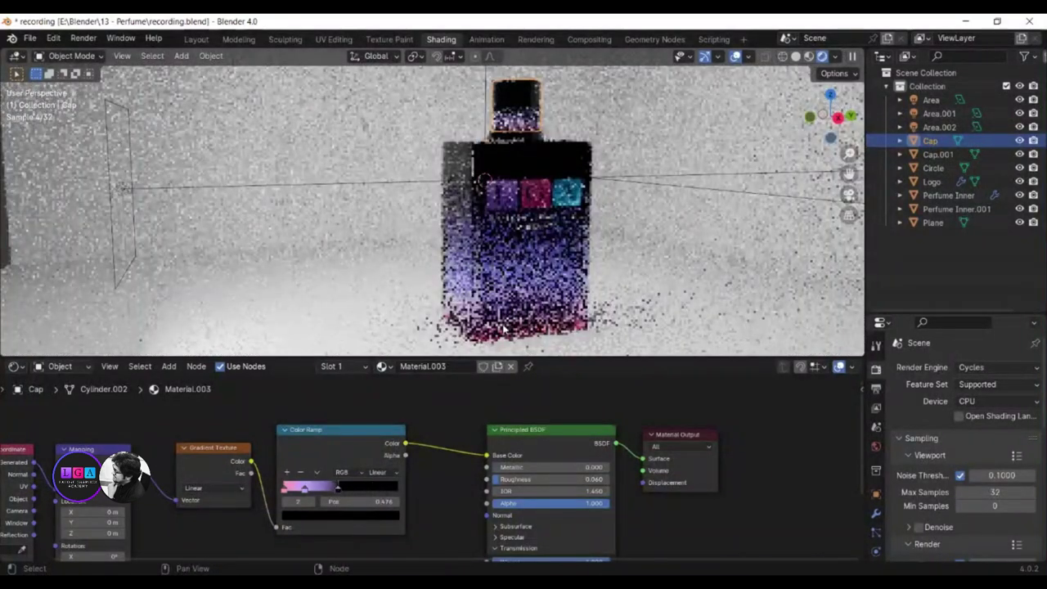